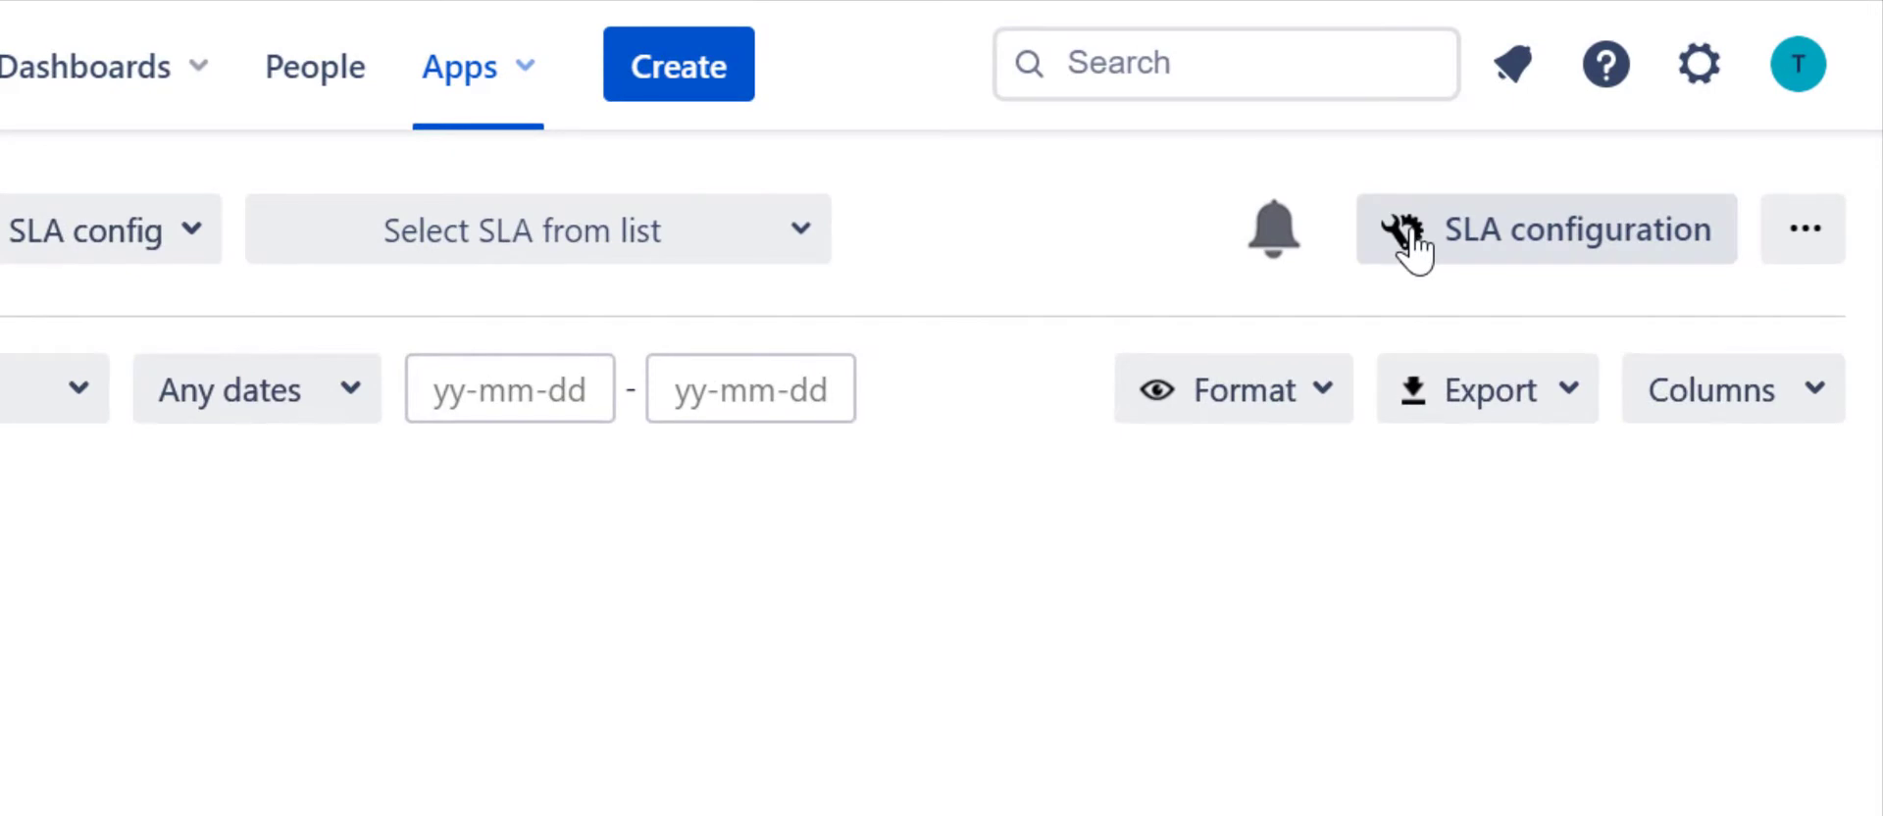
Step: Open the SLA configuration manager and name the new configuration Reassign
left_click(1404, 235)
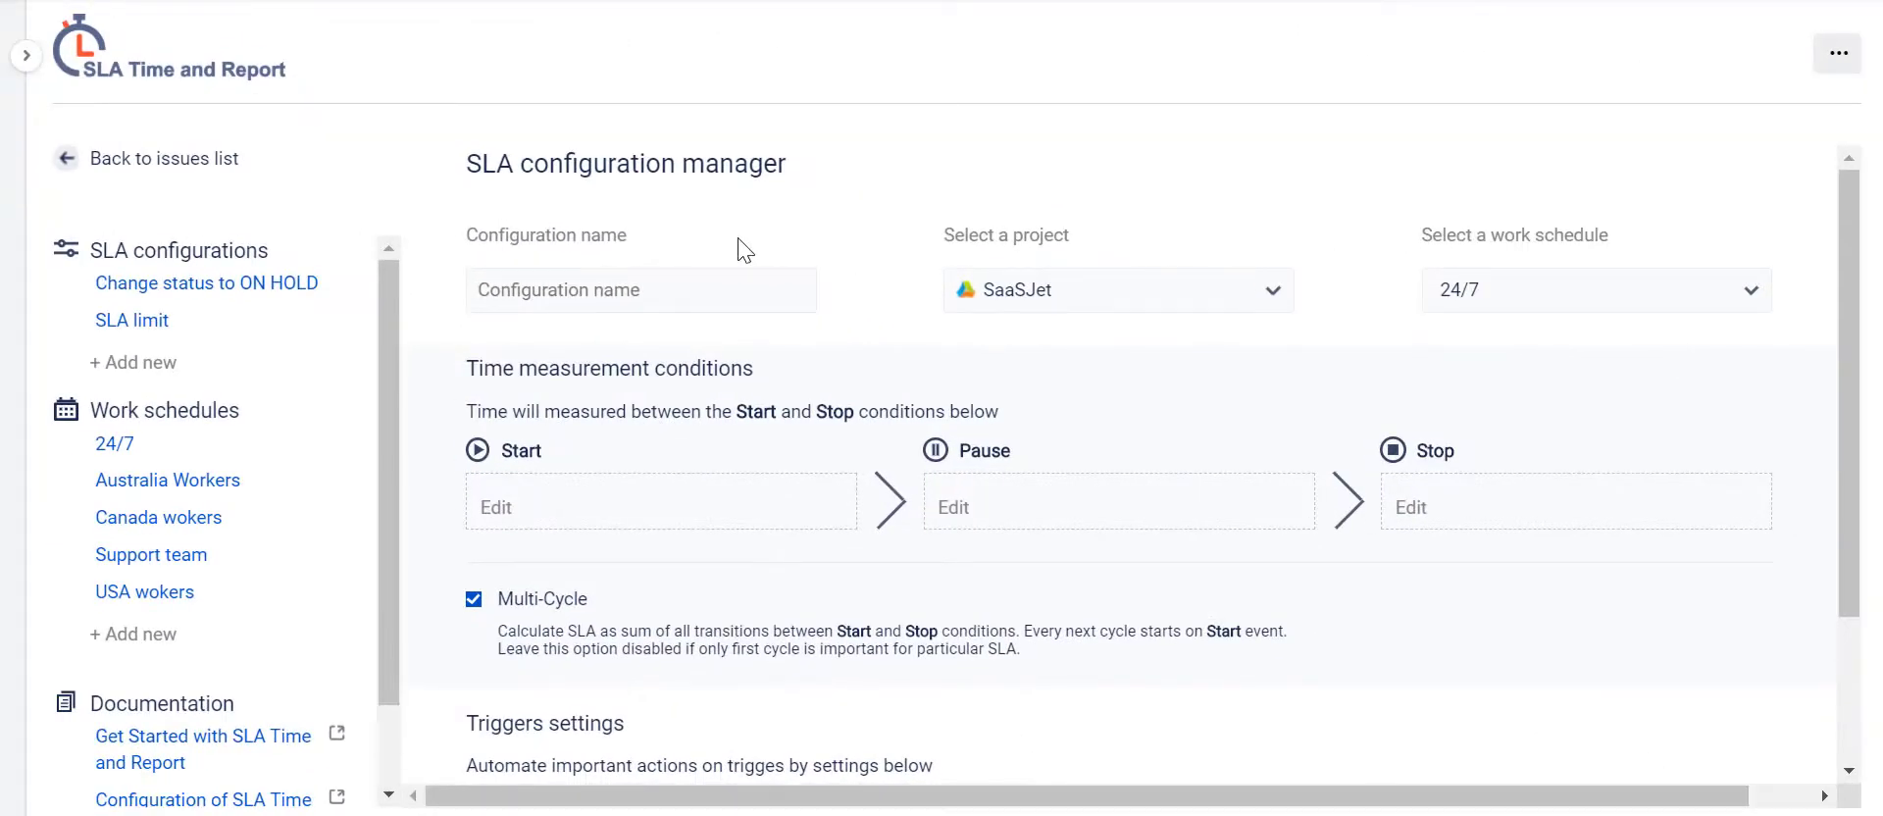
left_click(677, 286)
type("Reassign")
left_click(757, 241)
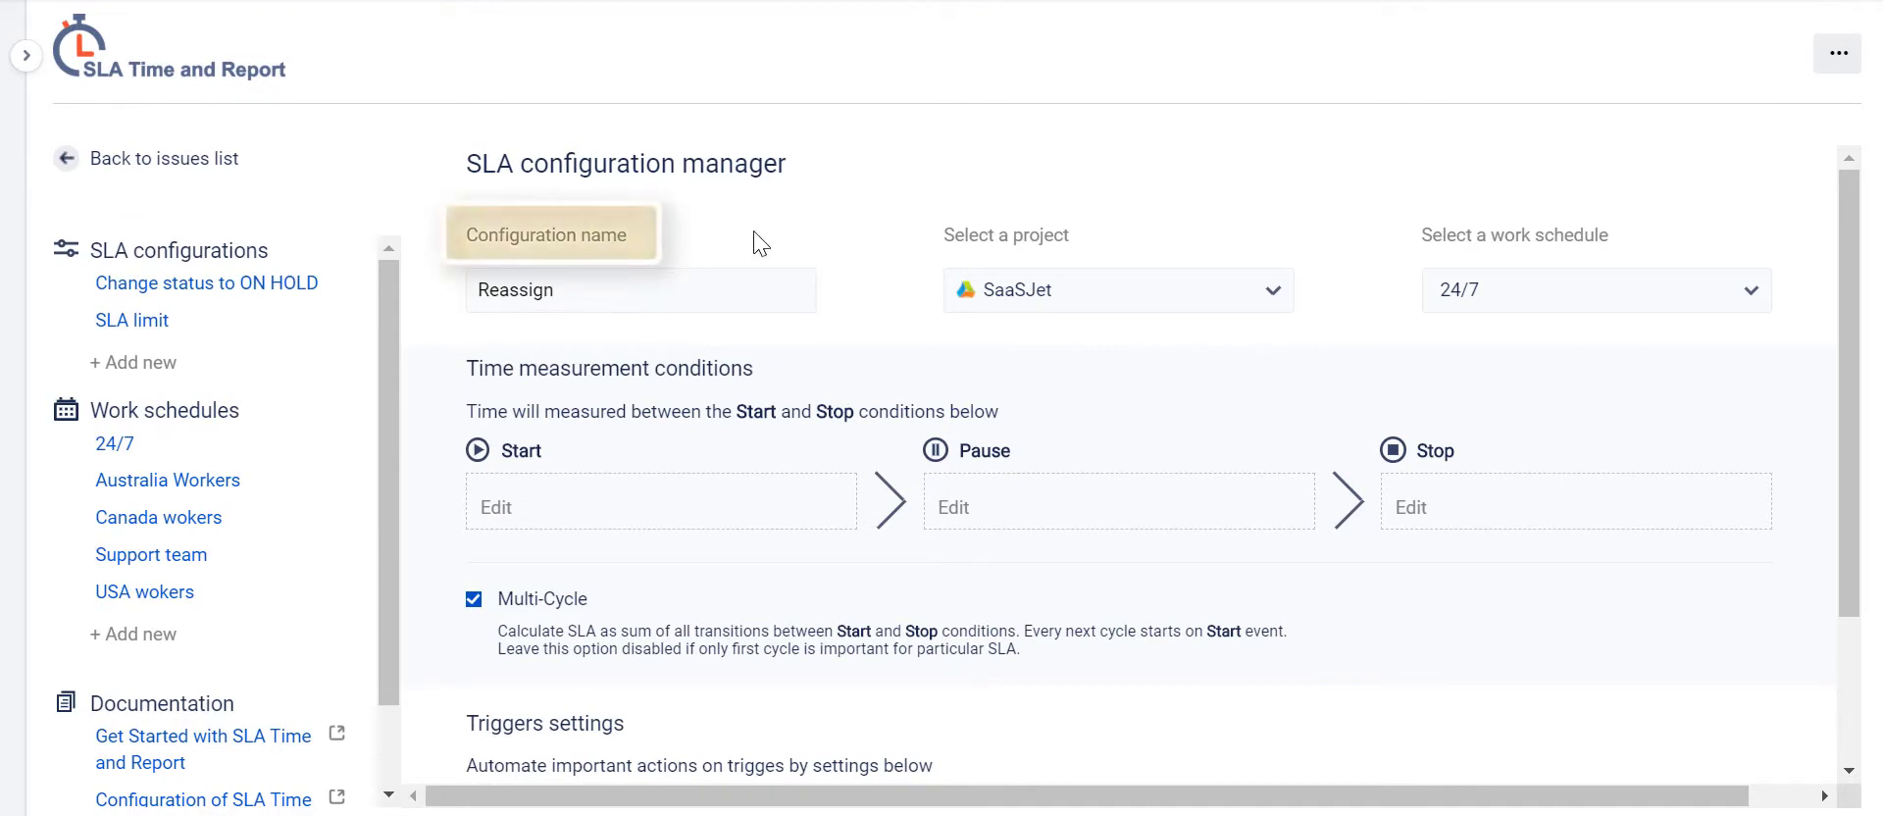
Step: Set the configuration's project to Tech Support and its work schedule to Support team
left_click(1013, 291)
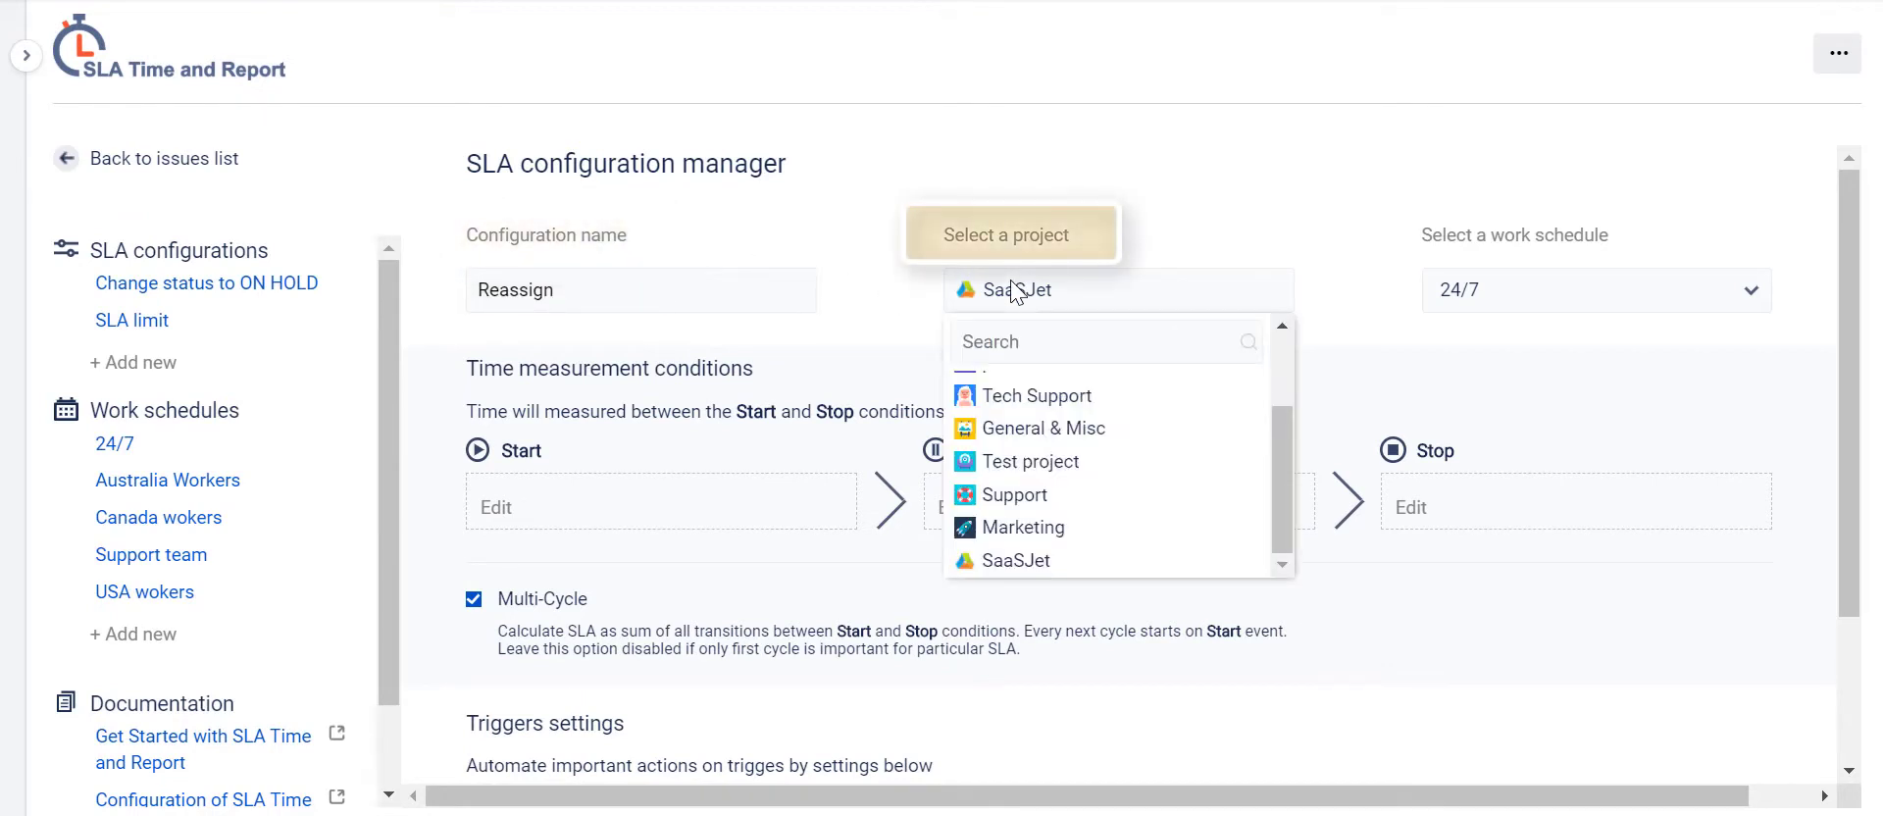
left_click(1042, 397)
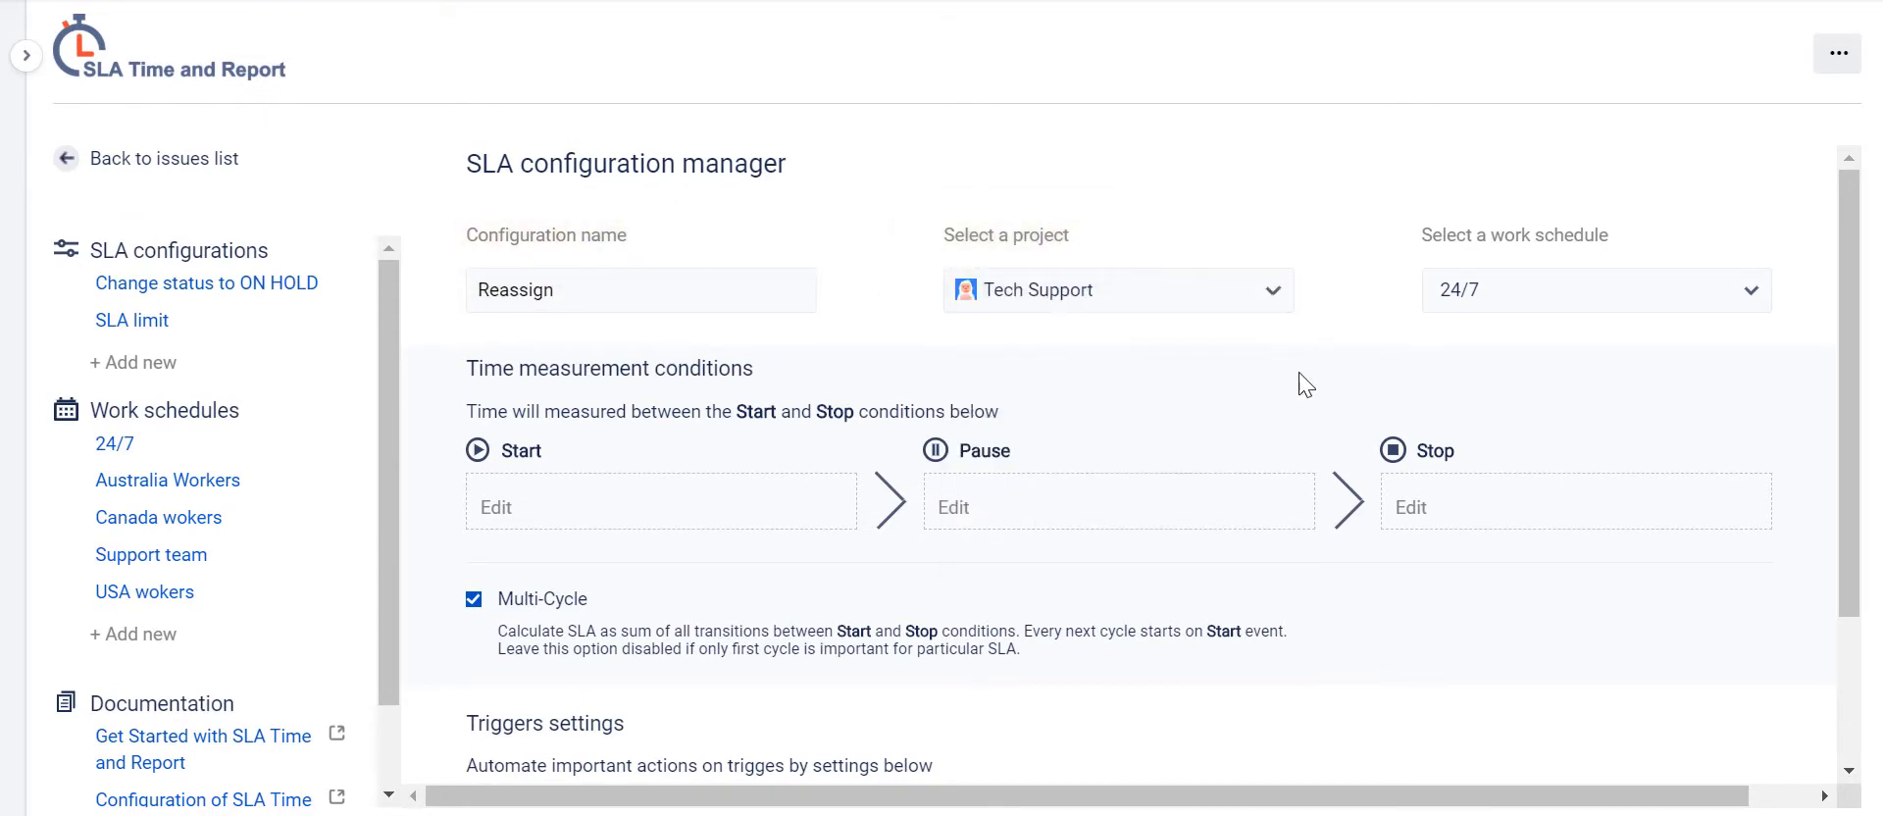
left_click(1489, 304)
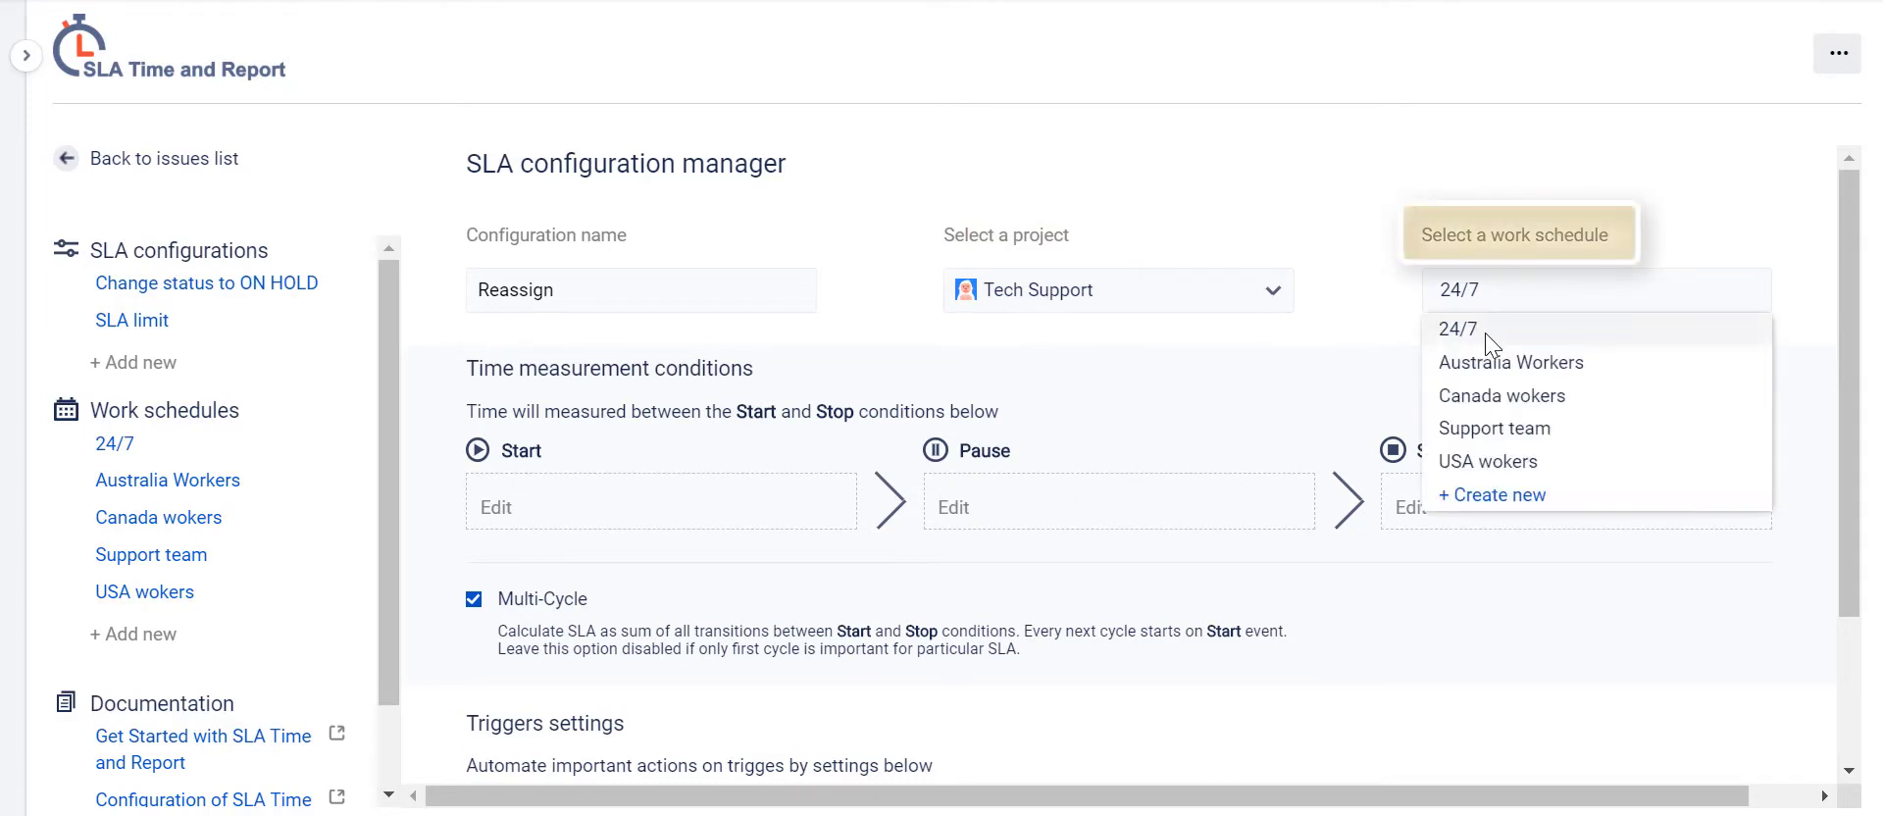
left_click(1481, 427)
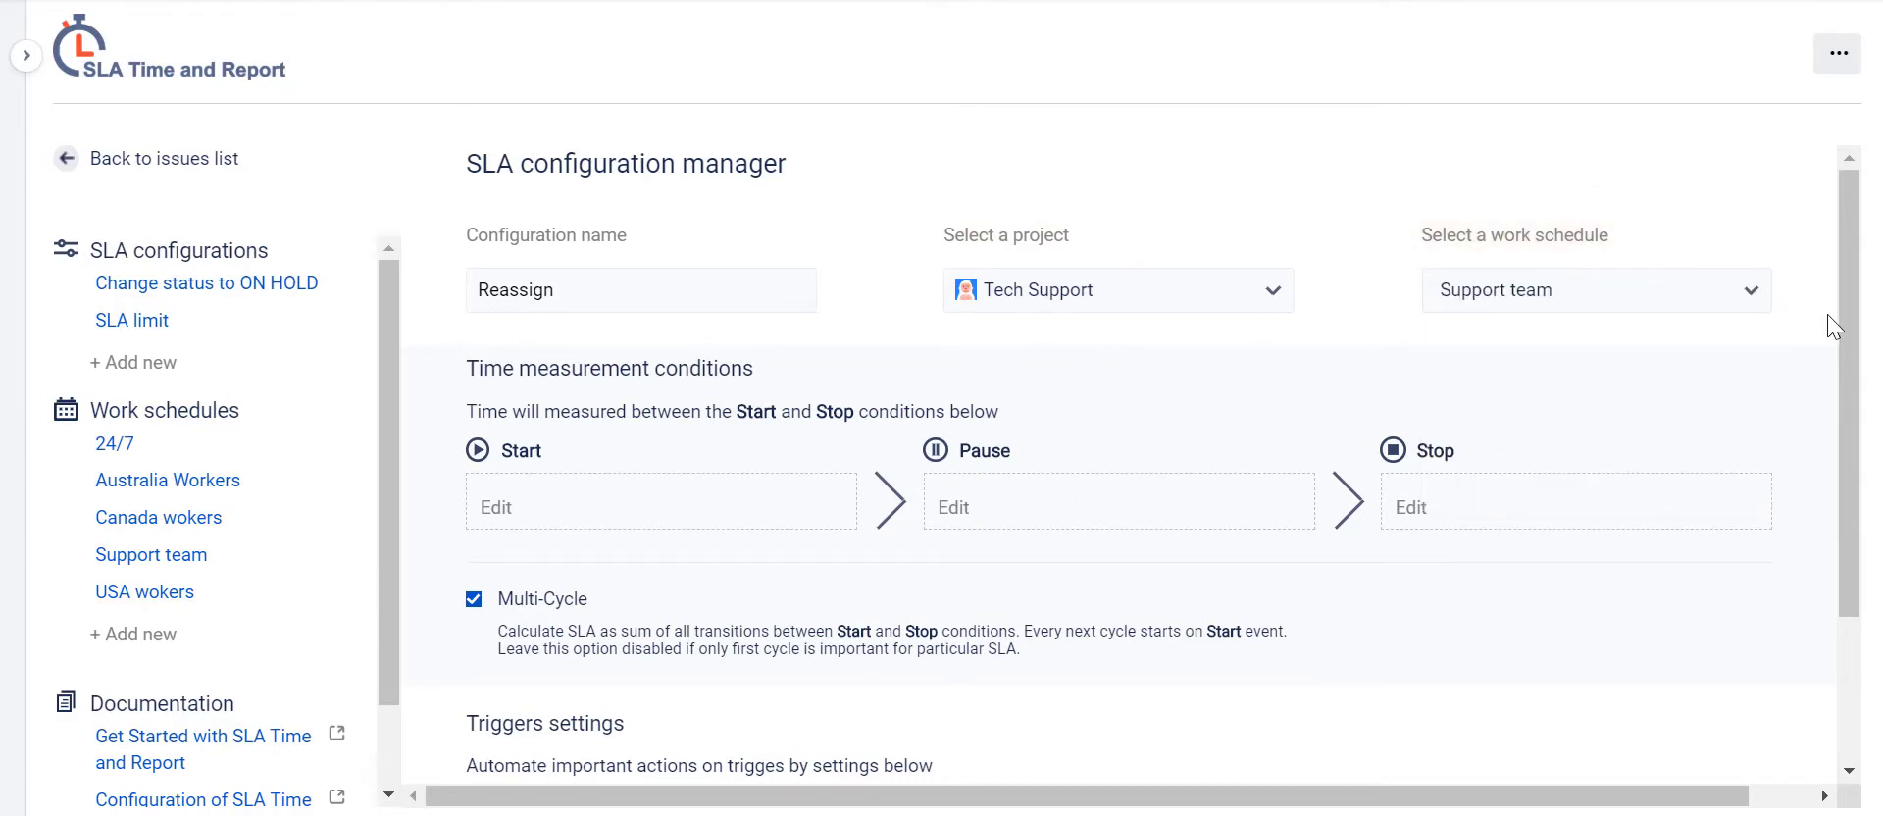
Step: Add the Issue Type, Priority and Status fields to the Start condition
scroll(1832, 327, "down", 5)
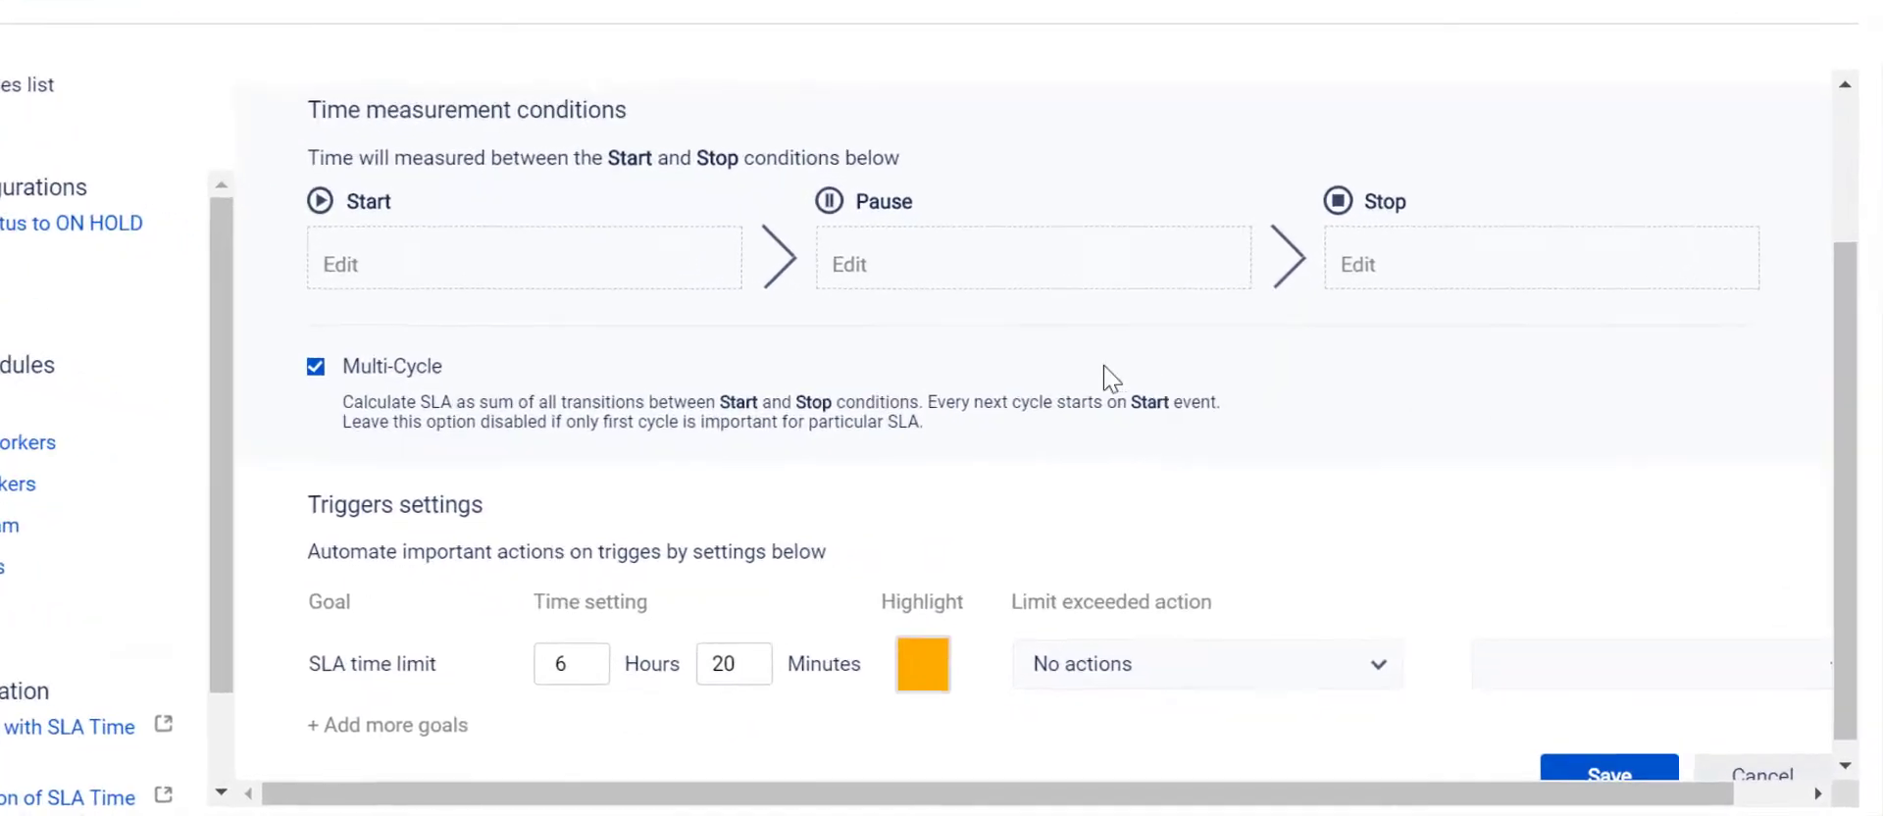
left_click(574, 278)
scroll(736, 436, "down", 2)
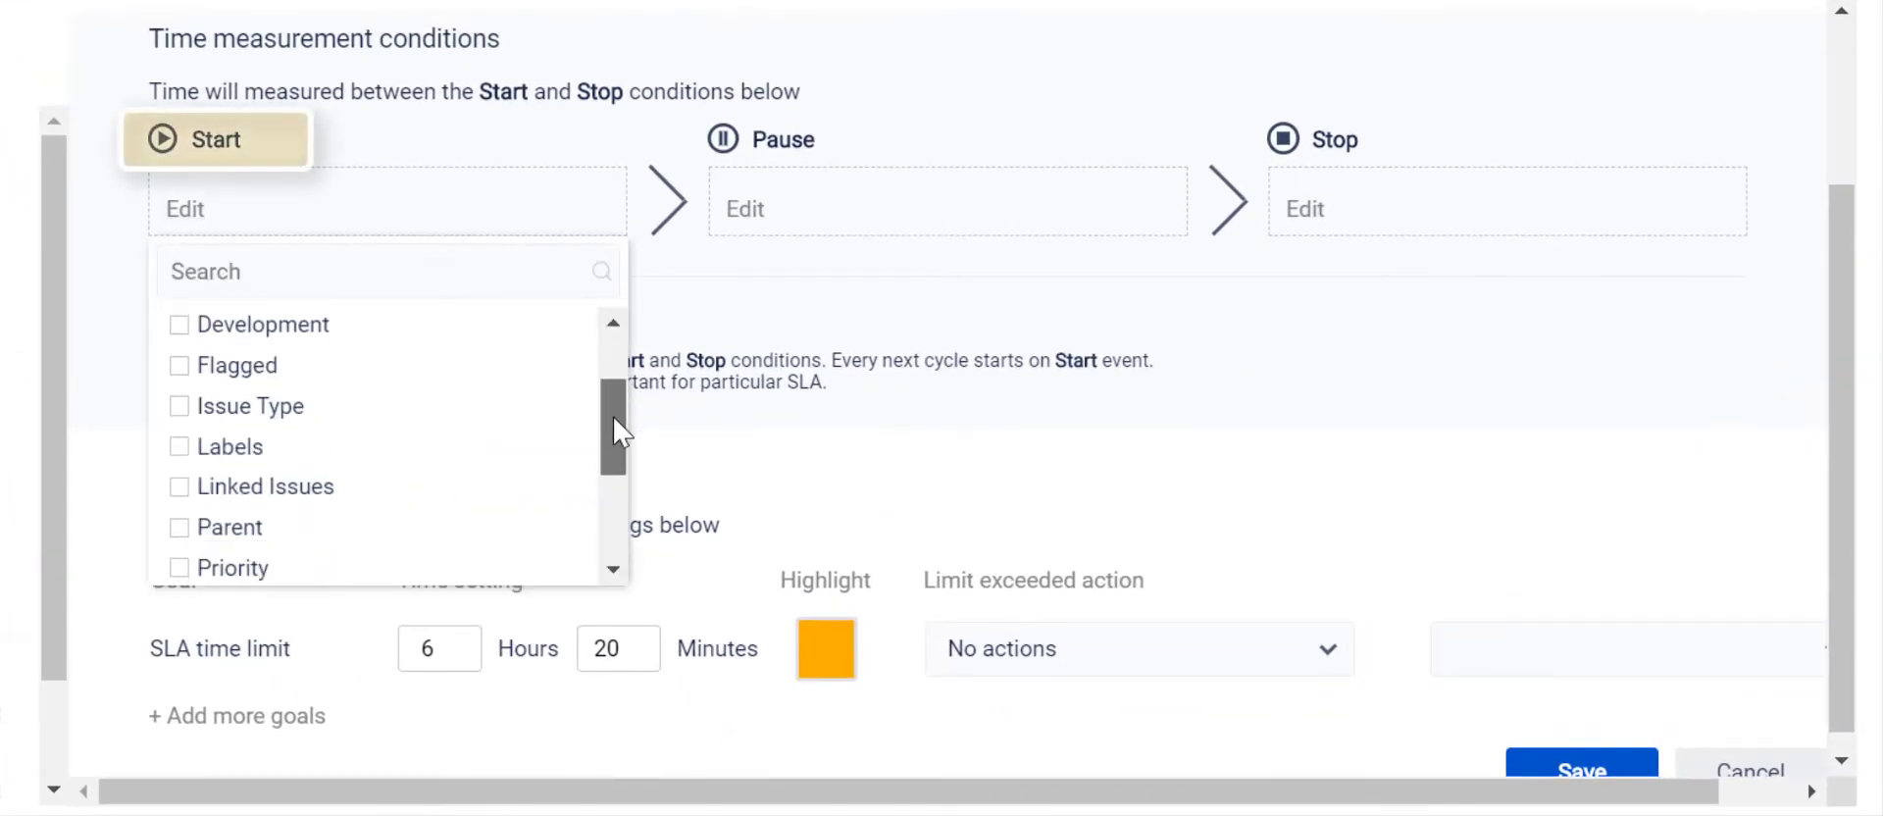
left_click(550, 420)
left_click_drag(610, 438, 572, 550)
left_click(555, 494)
left_click(572, 547)
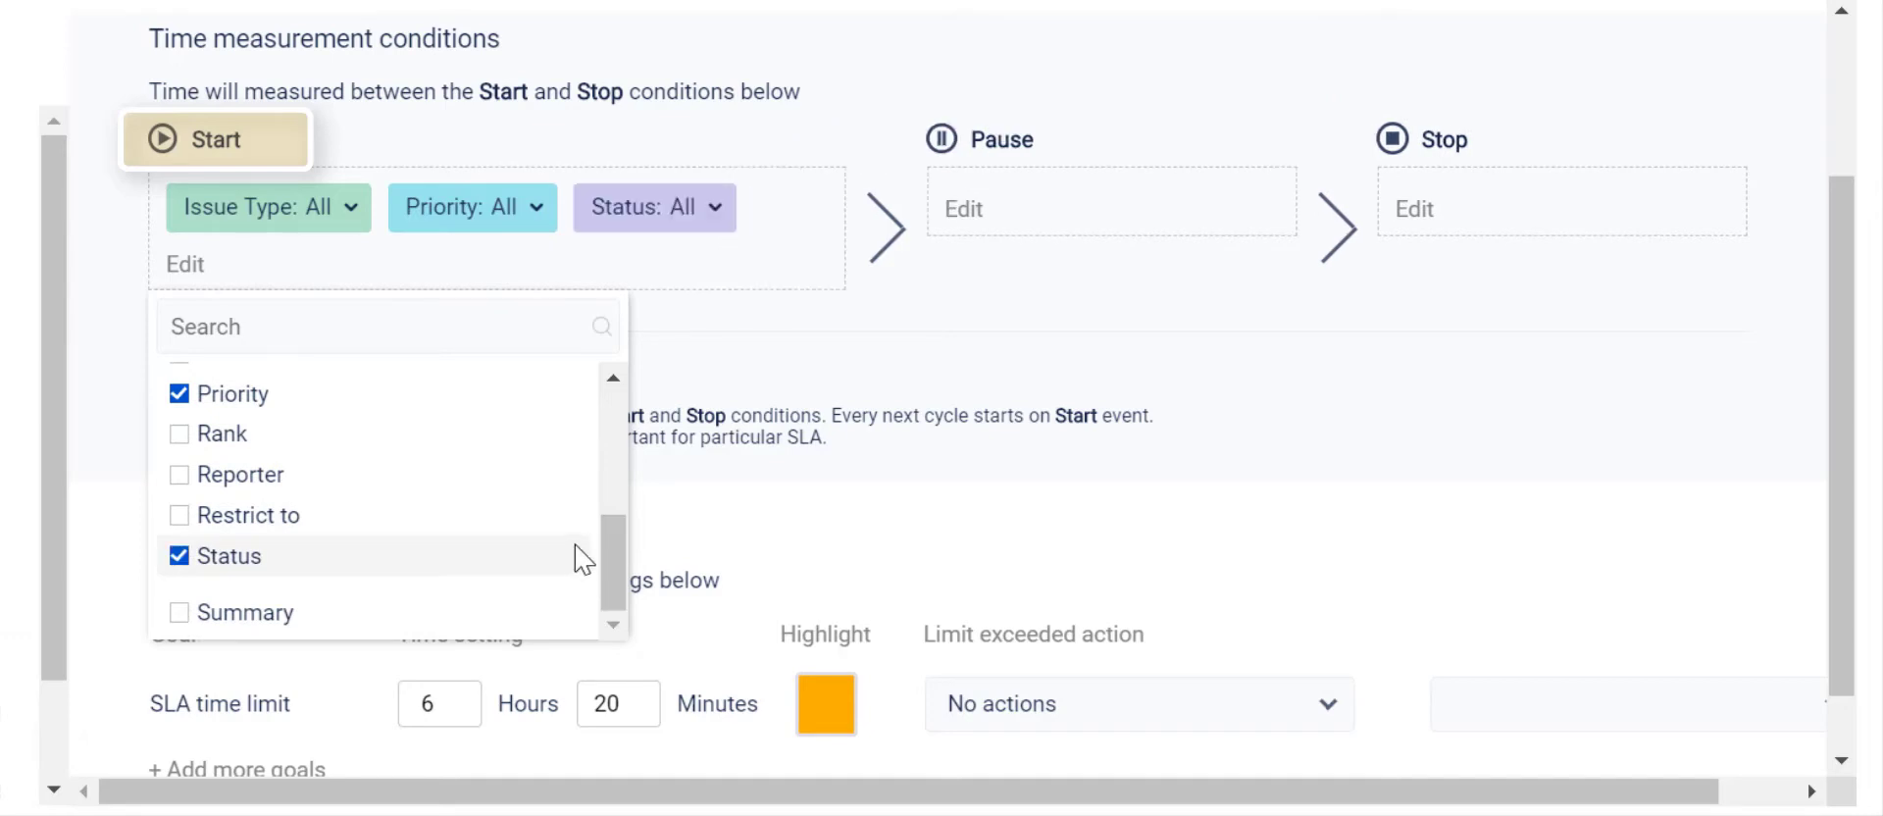
left_click(671, 361)
Step: In the Start condition, set Issue Type to Bug and Priority to Highest and High
left_click(358, 220)
left_click(352, 397)
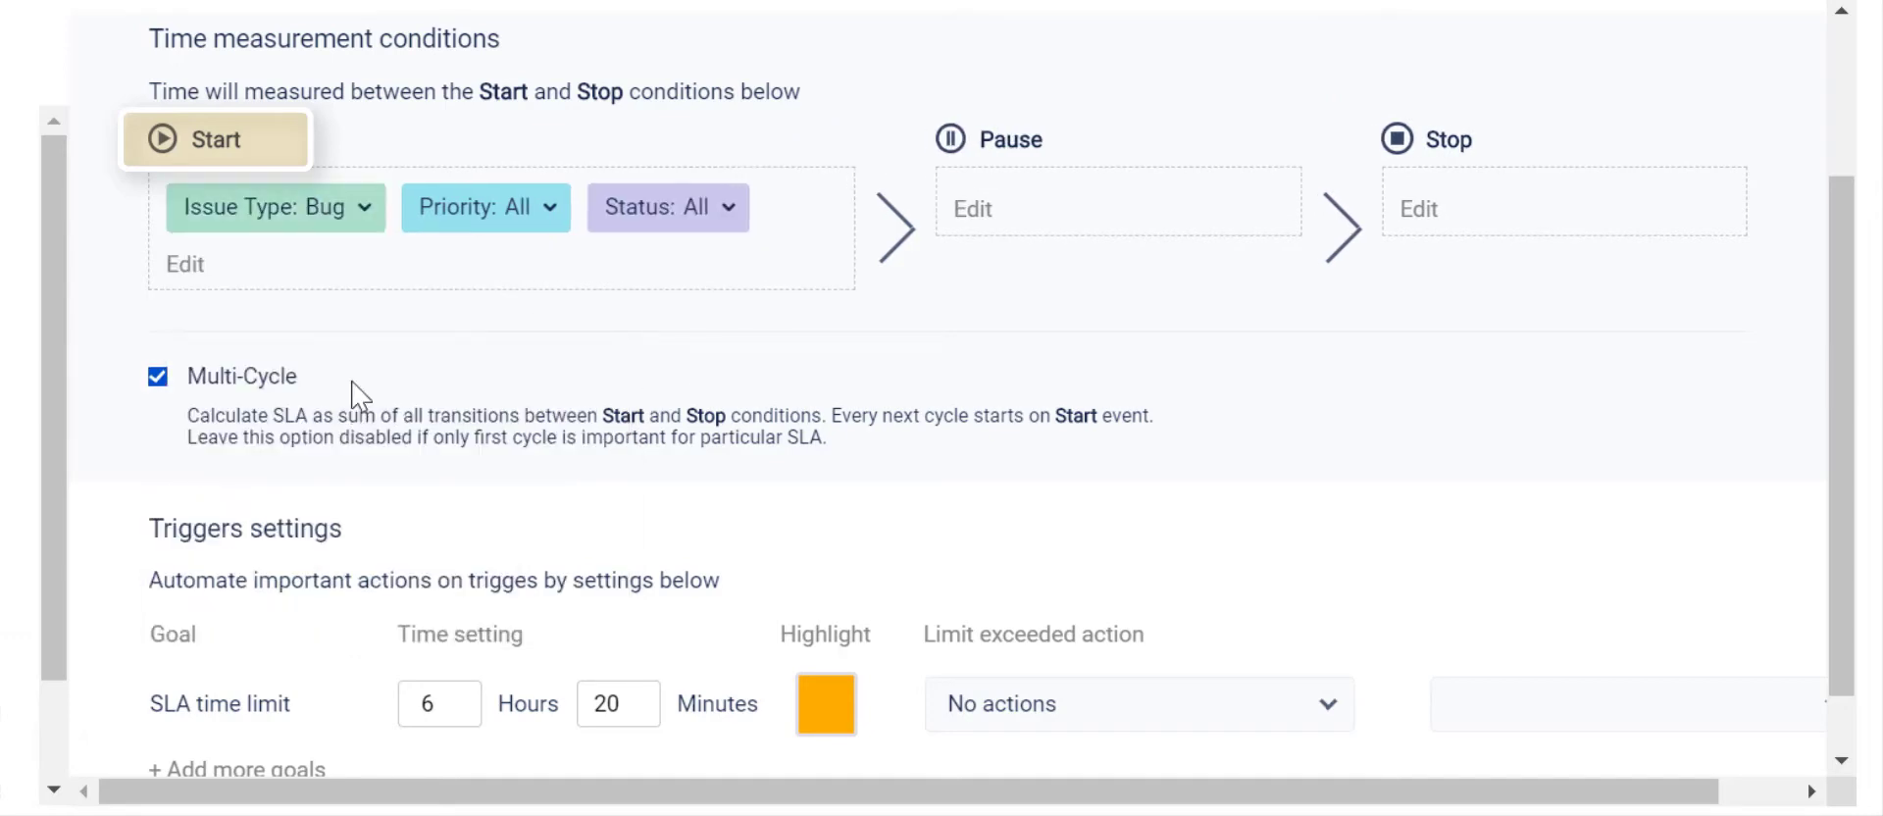
left_click(523, 206)
left_click(432, 314)
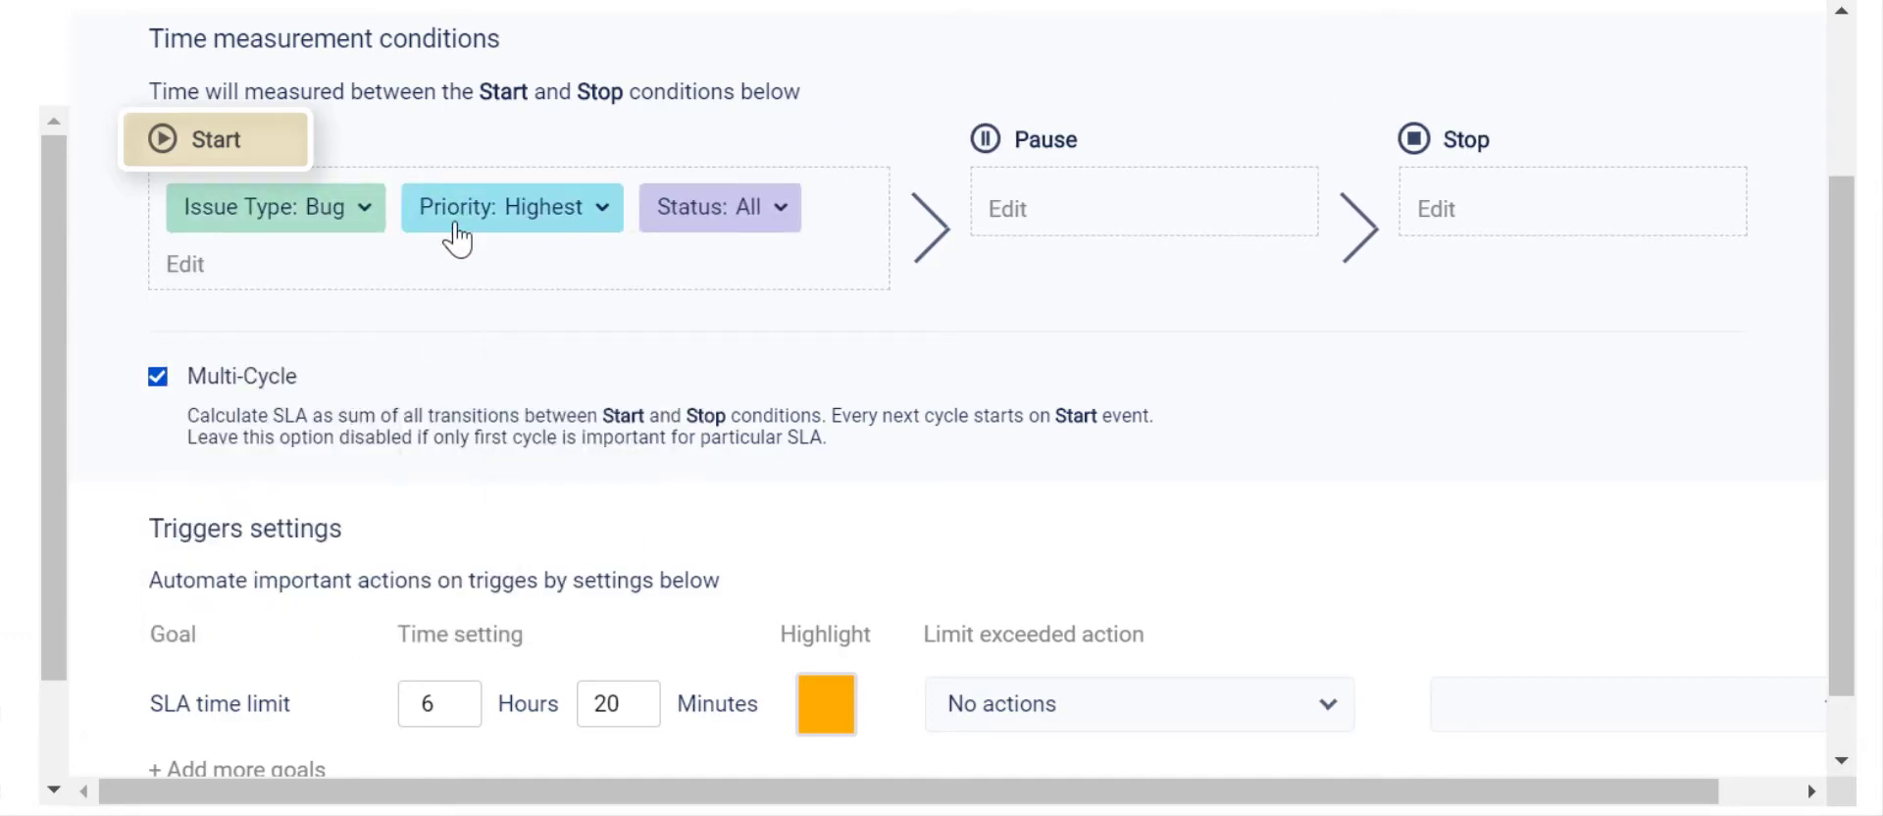
left_click(457, 238)
left_click(463, 359)
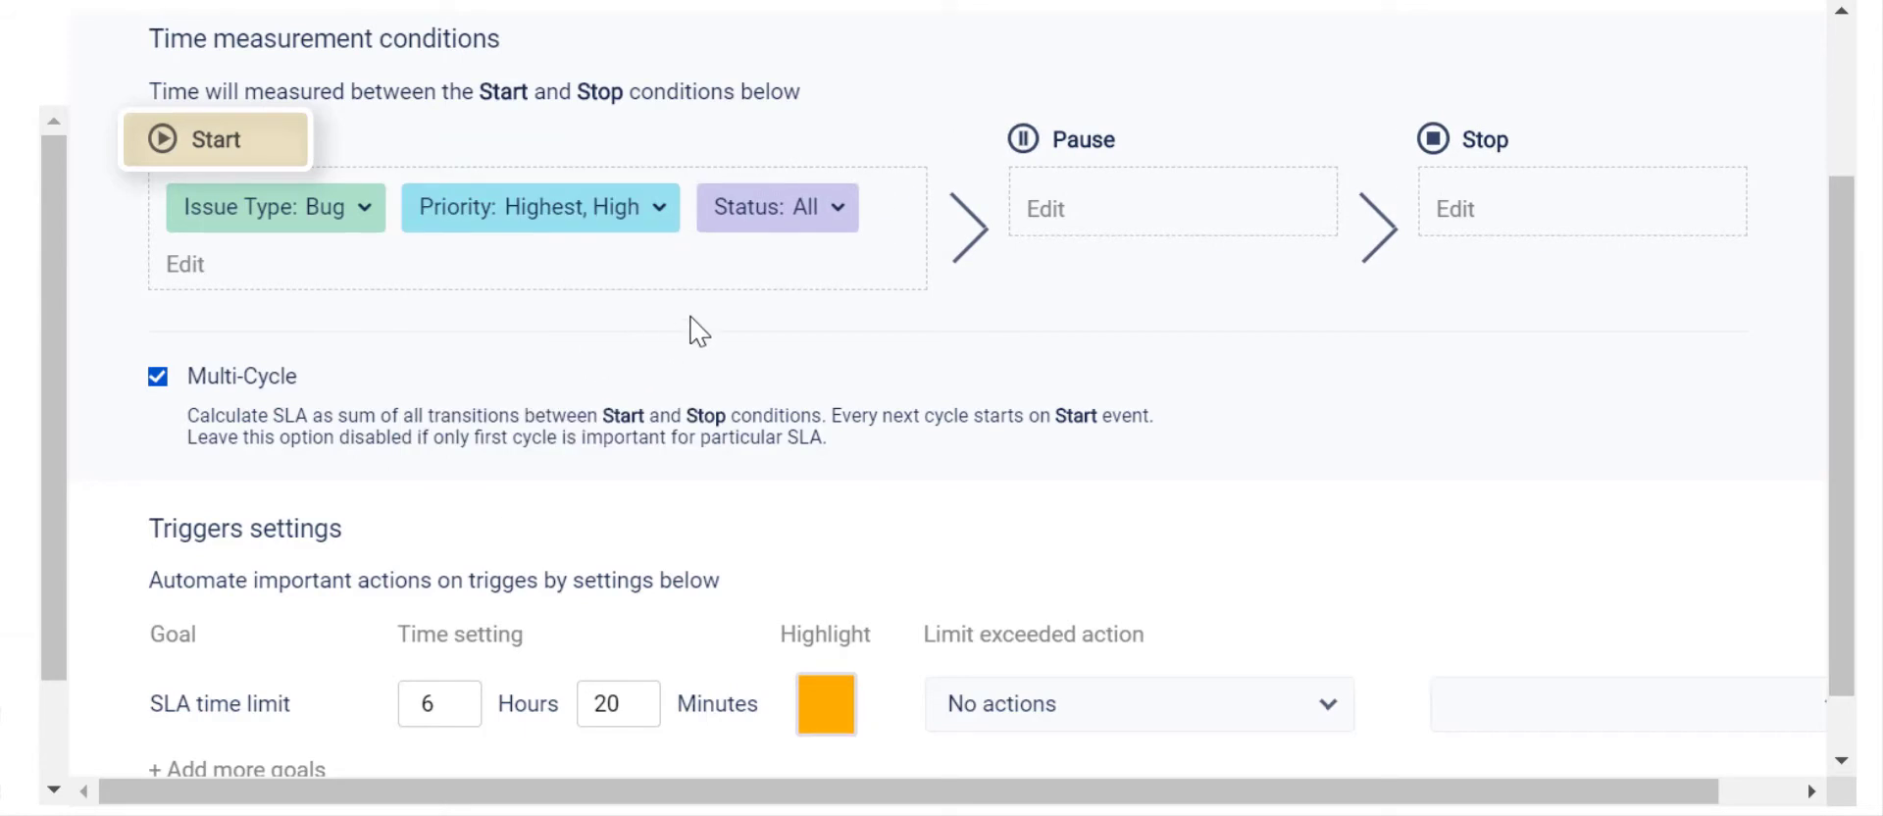
Step: Set the Start condition's Status to Waiting comment from Support
left_click(809, 210)
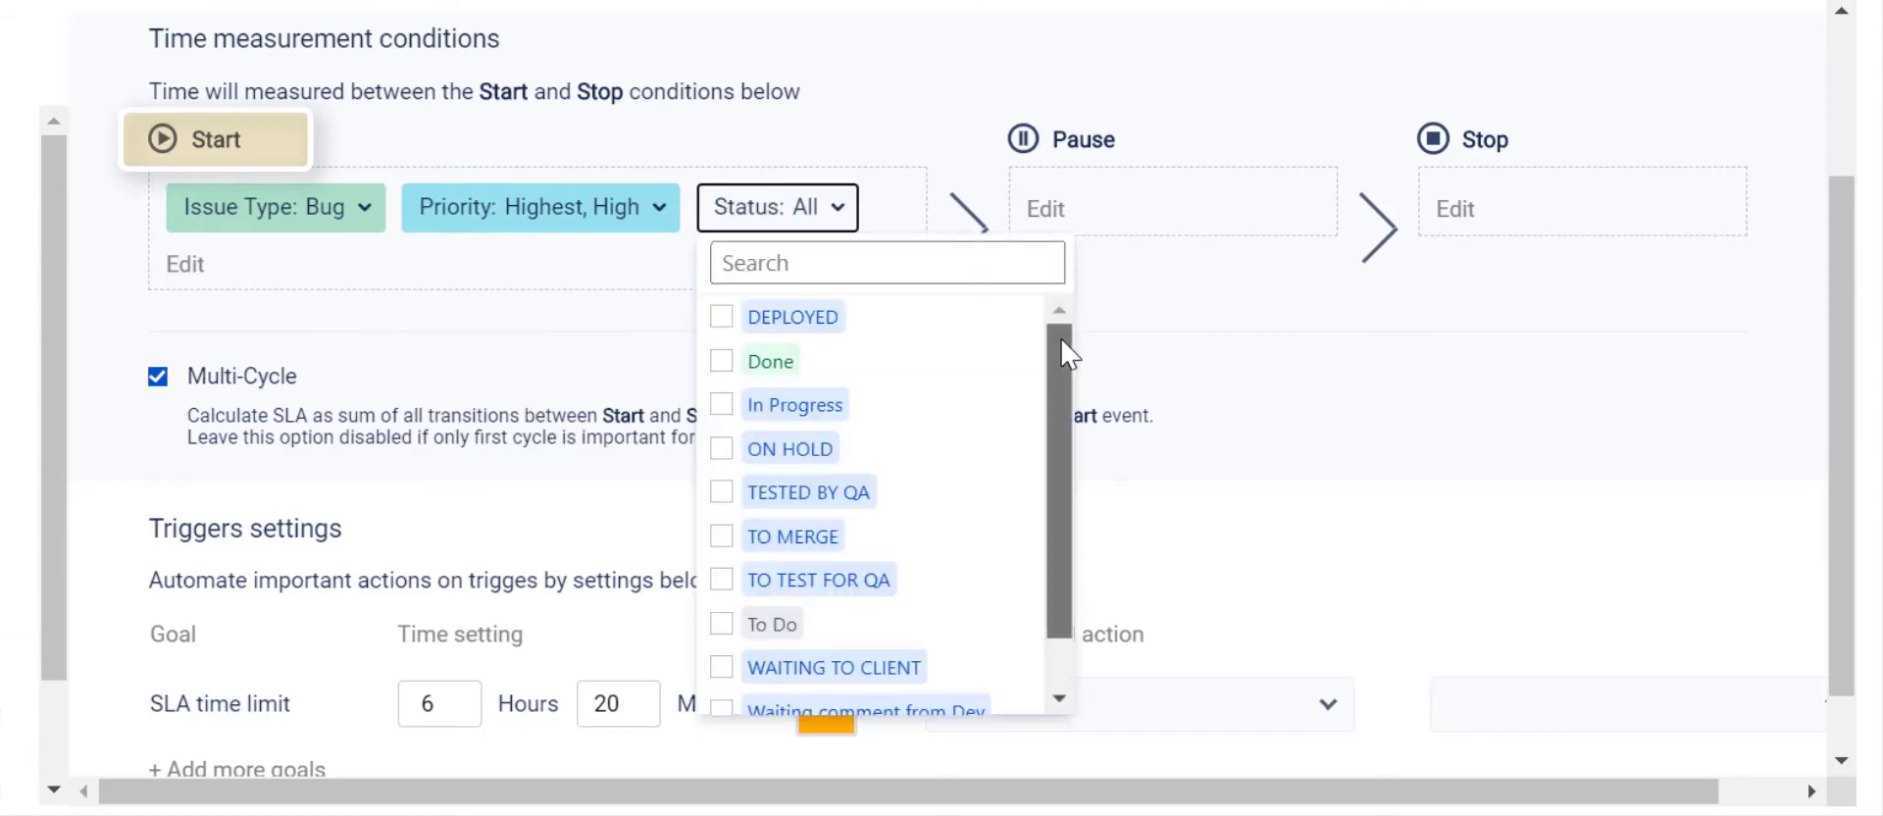
left_click_drag(1061, 337, 1051, 494)
left_click(1025, 697)
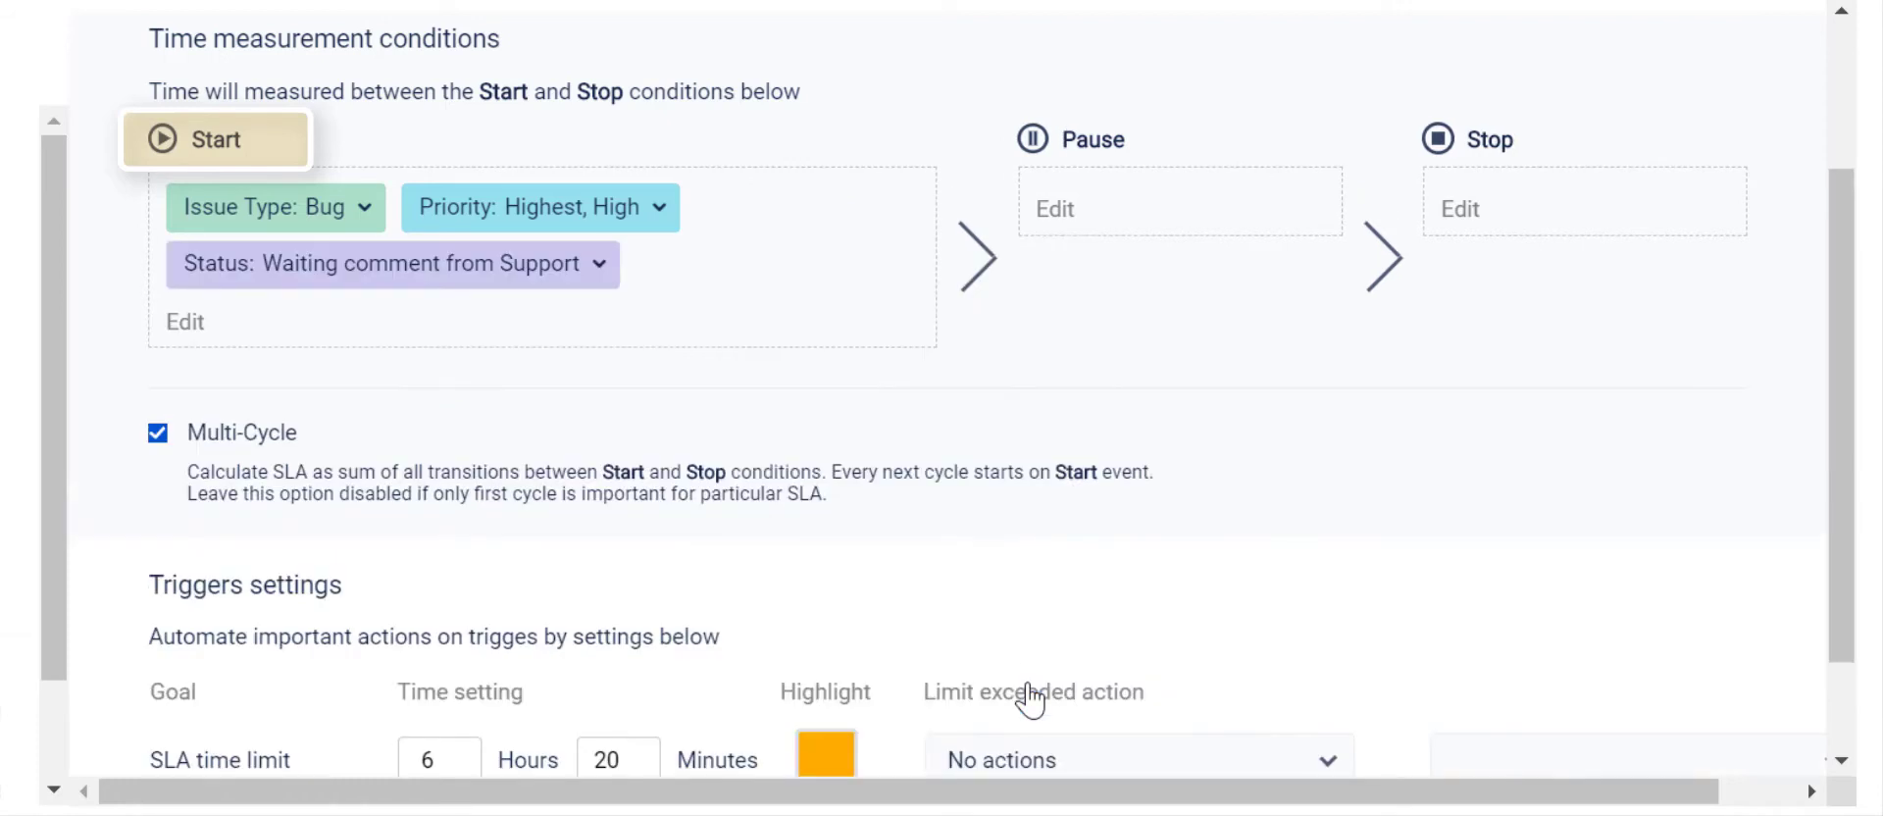
Step: Add the Status field to the Pause condition and set it to ON HOLD
left_click(1038, 217)
left_click_drag(1328, 369, 1336, 515)
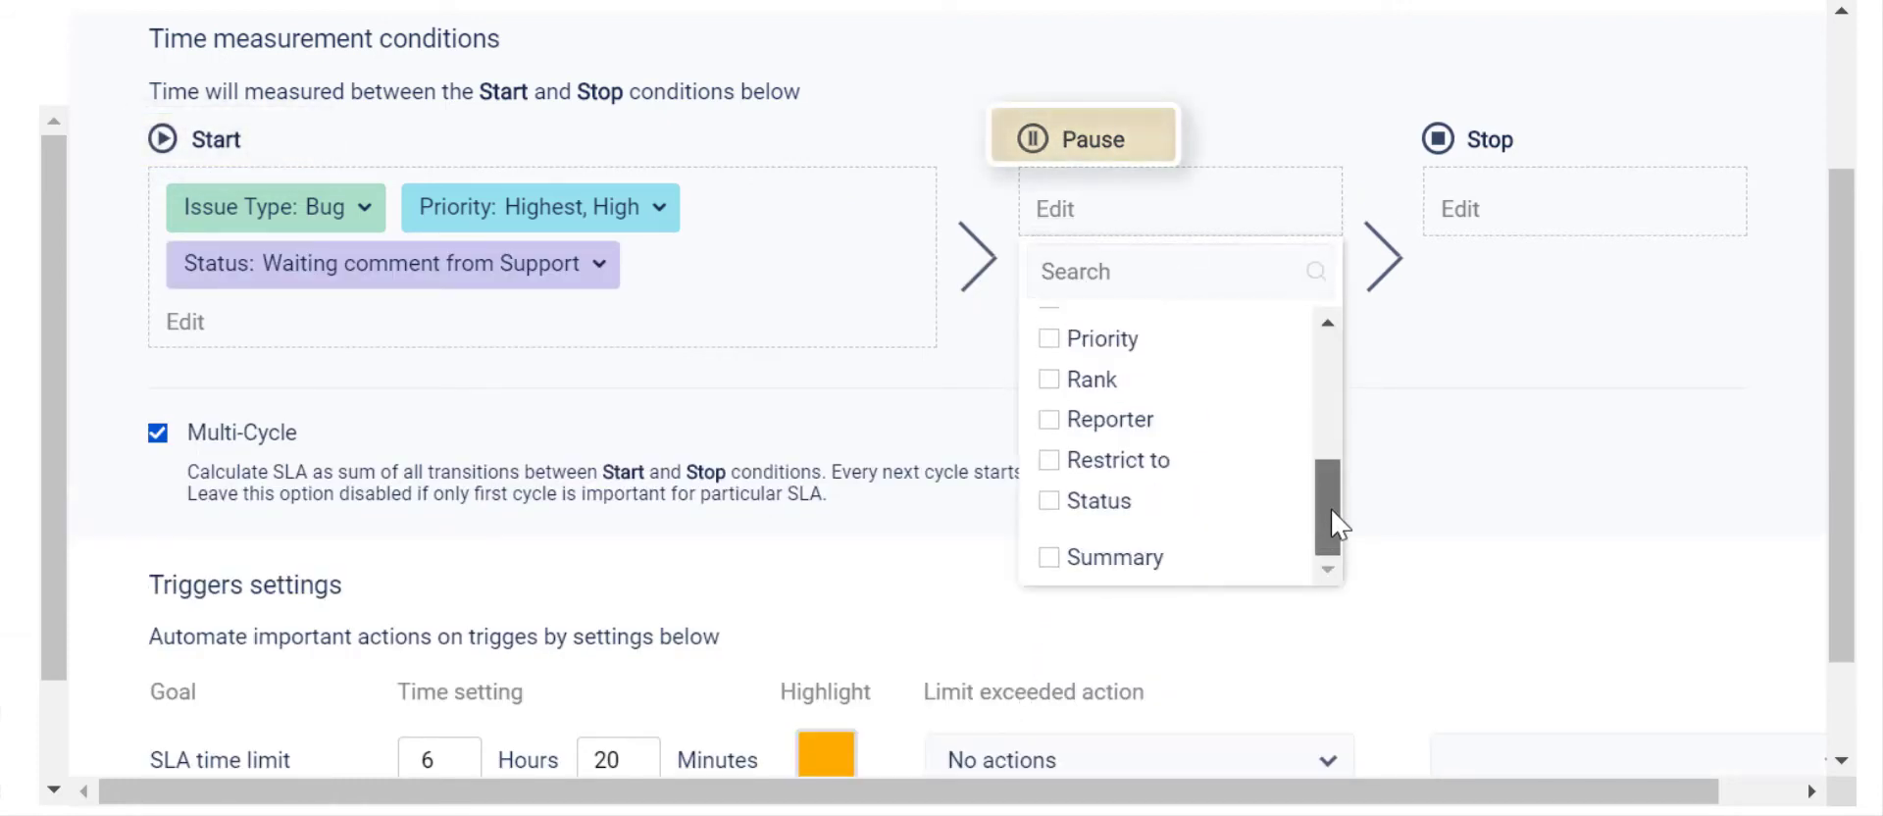
left_click(1265, 508)
left_click(1265, 257)
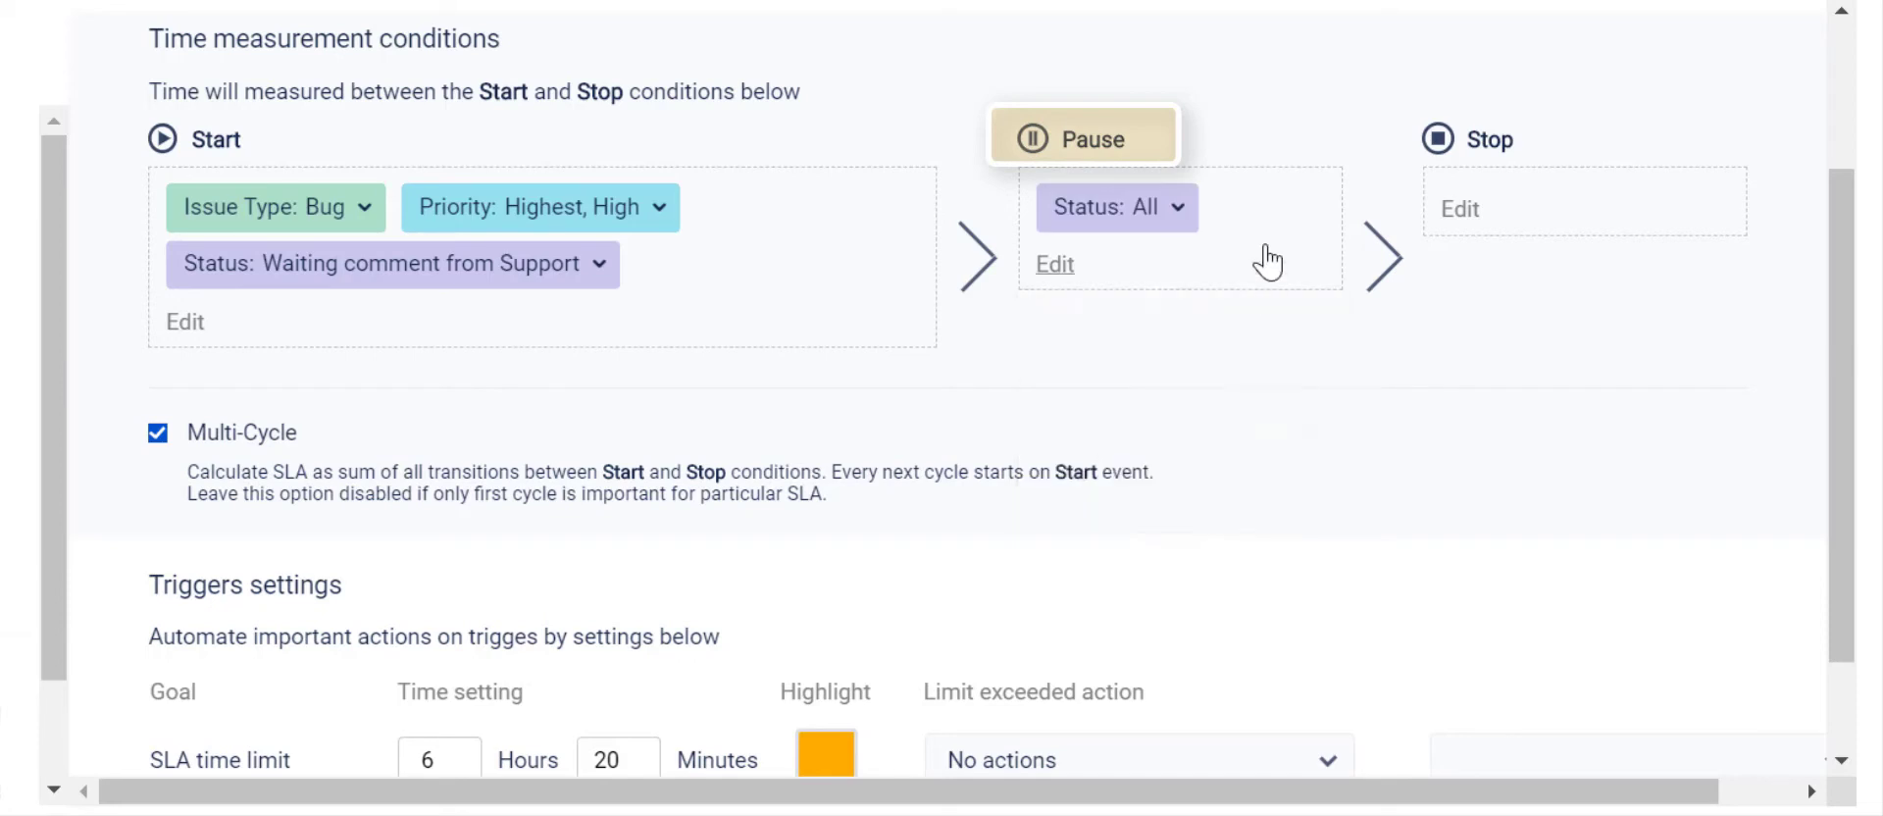
left_click(1165, 209)
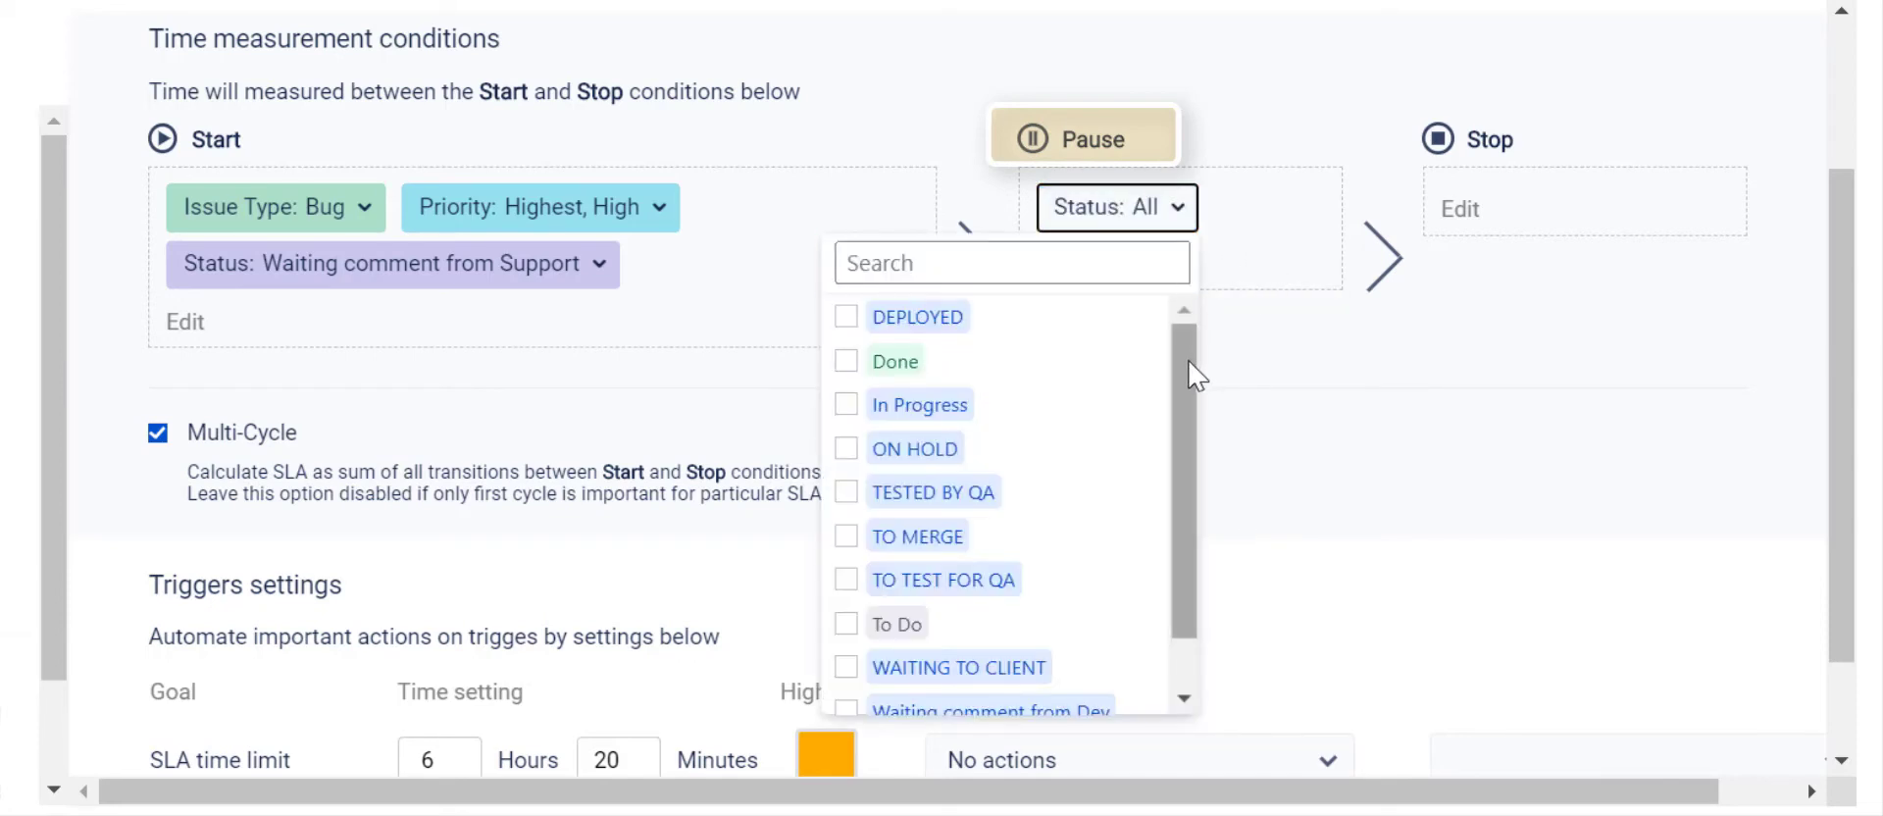
left_click_drag(1186, 361, 1183, 399)
left_click(1131, 398)
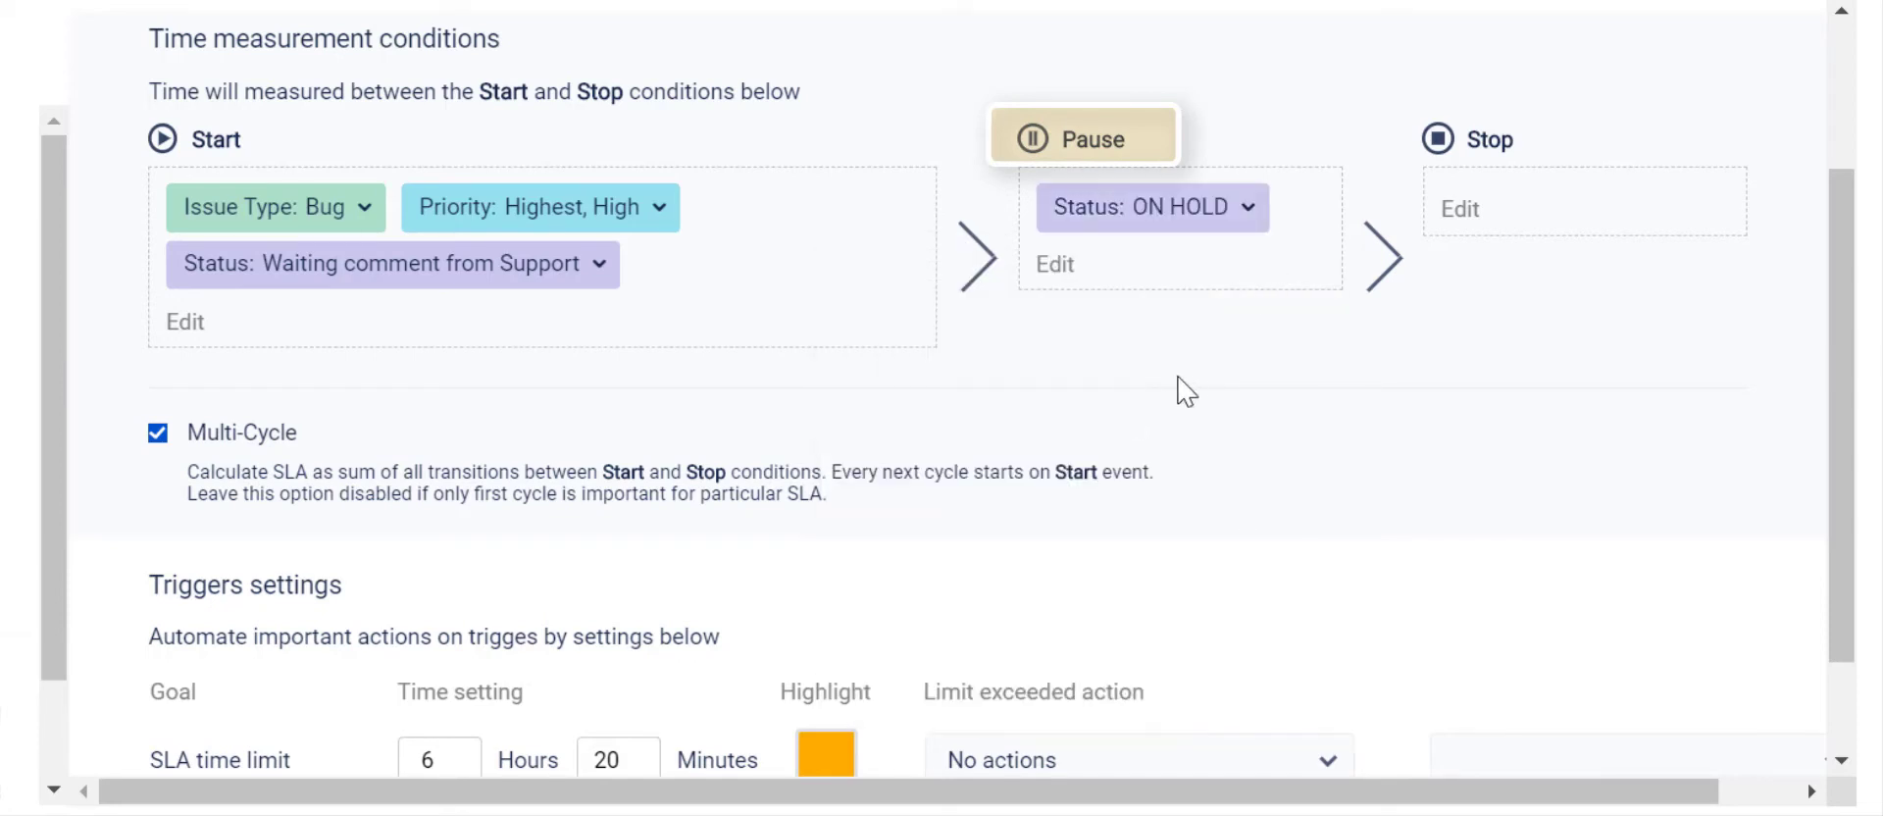
Step: Add the Status field to the Stop condition and set it to Done
left_click(1458, 210)
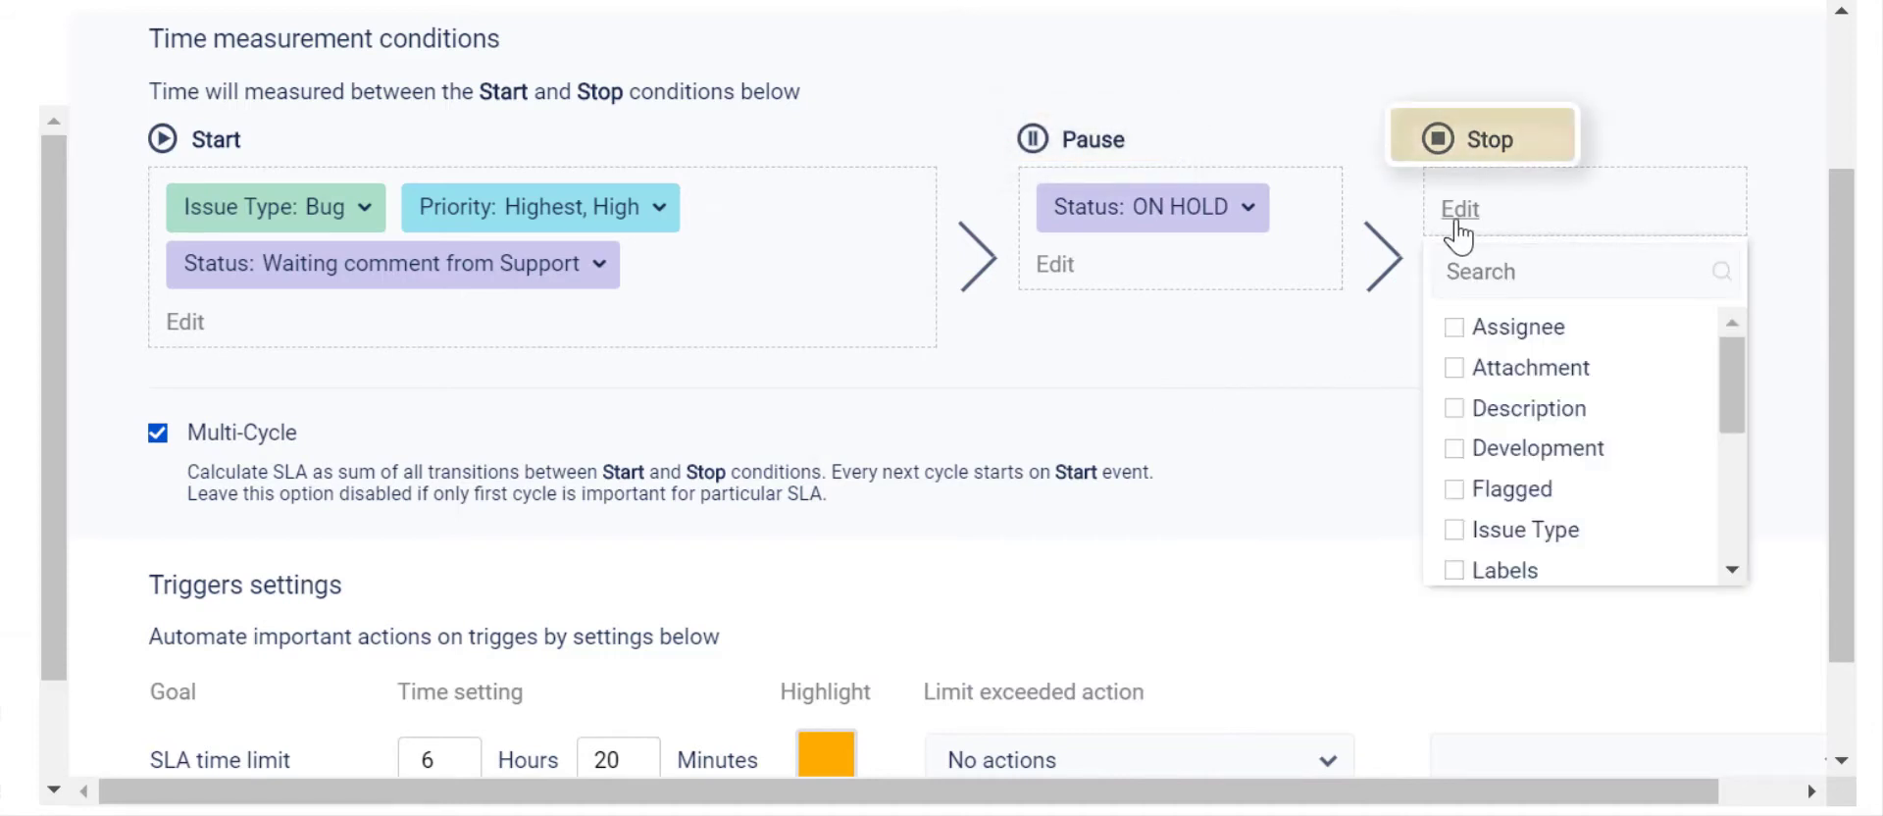
left_click_drag(1723, 355, 1732, 504)
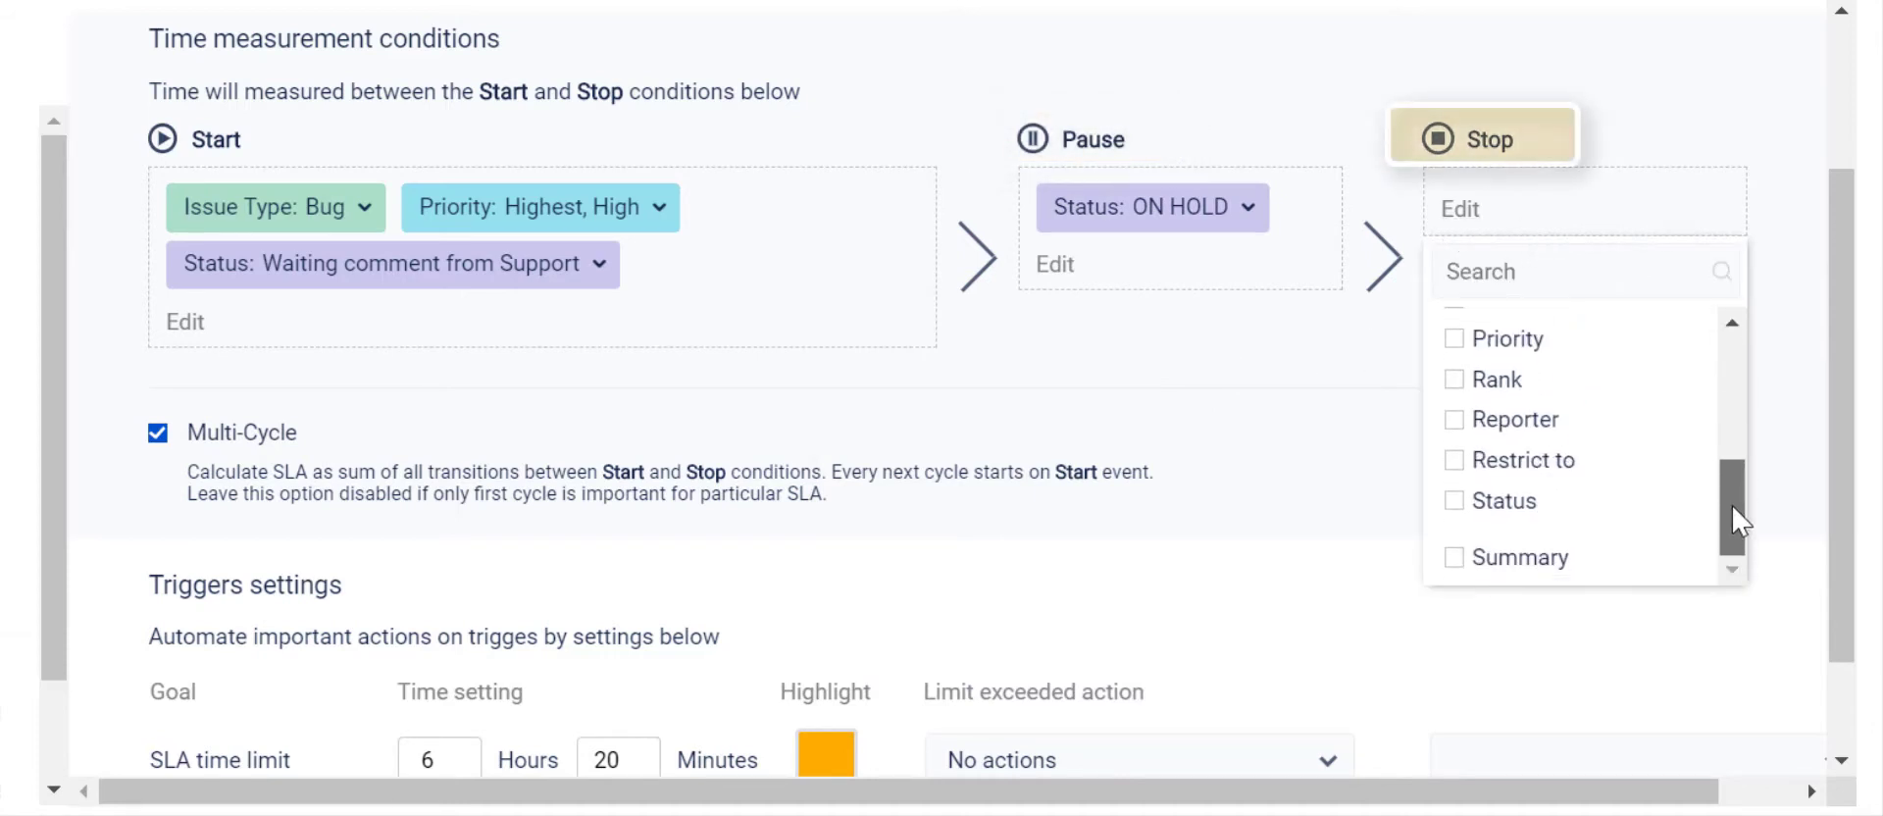
left_click(1667, 520)
left_click(1785, 346)
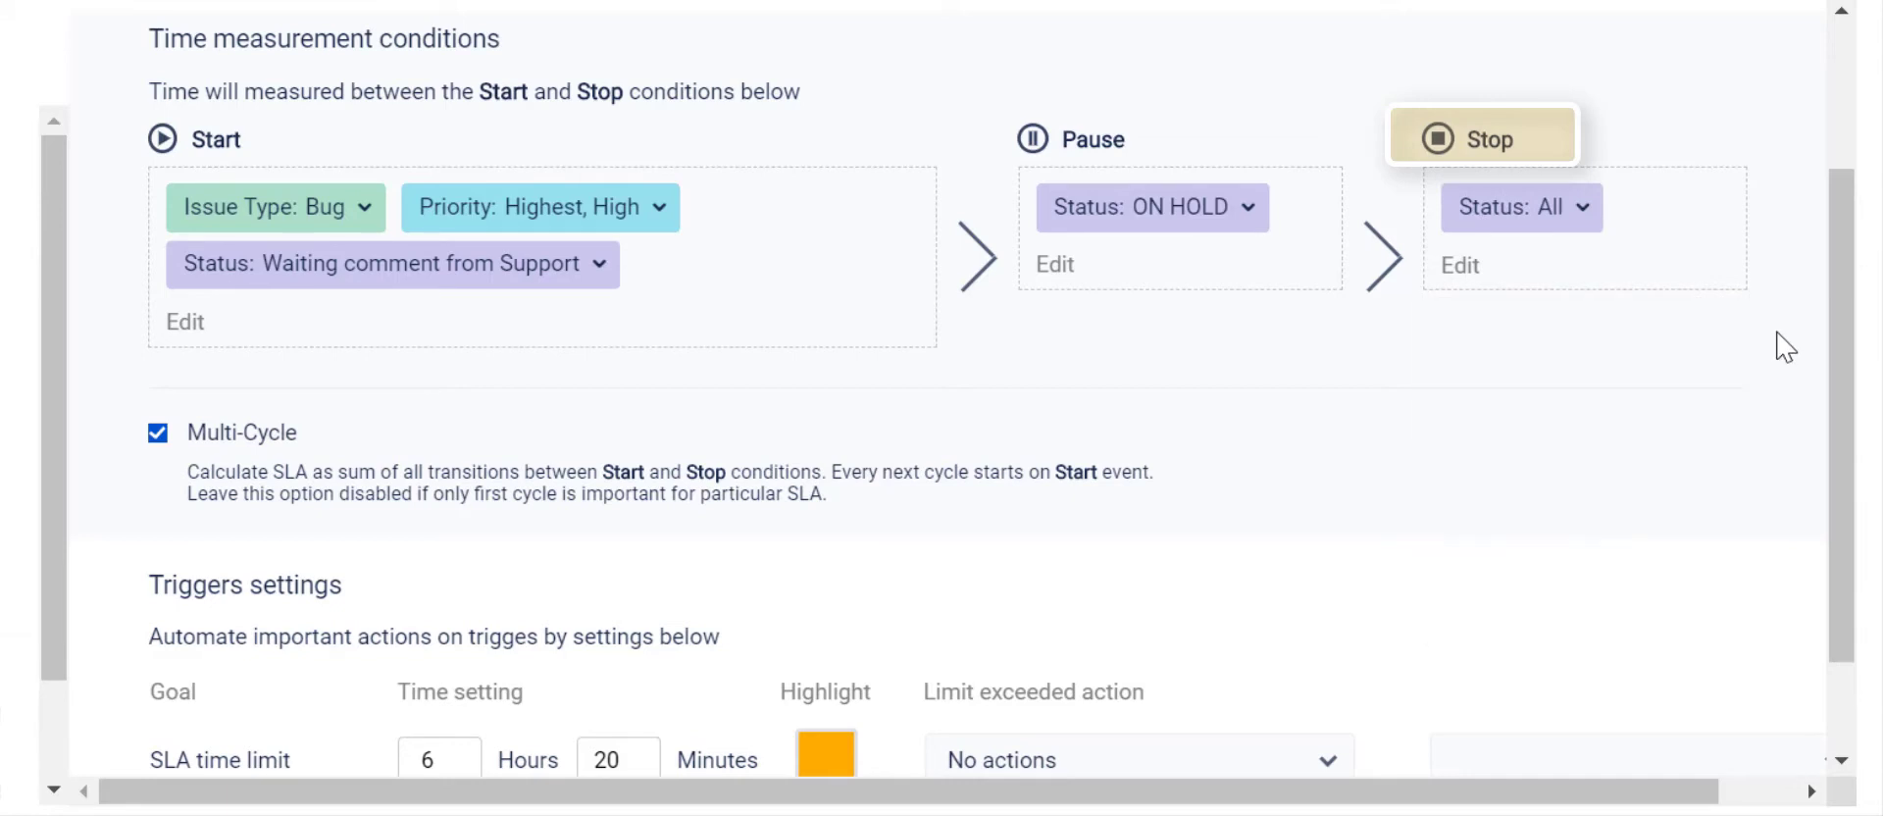
left_click(1574, 217)
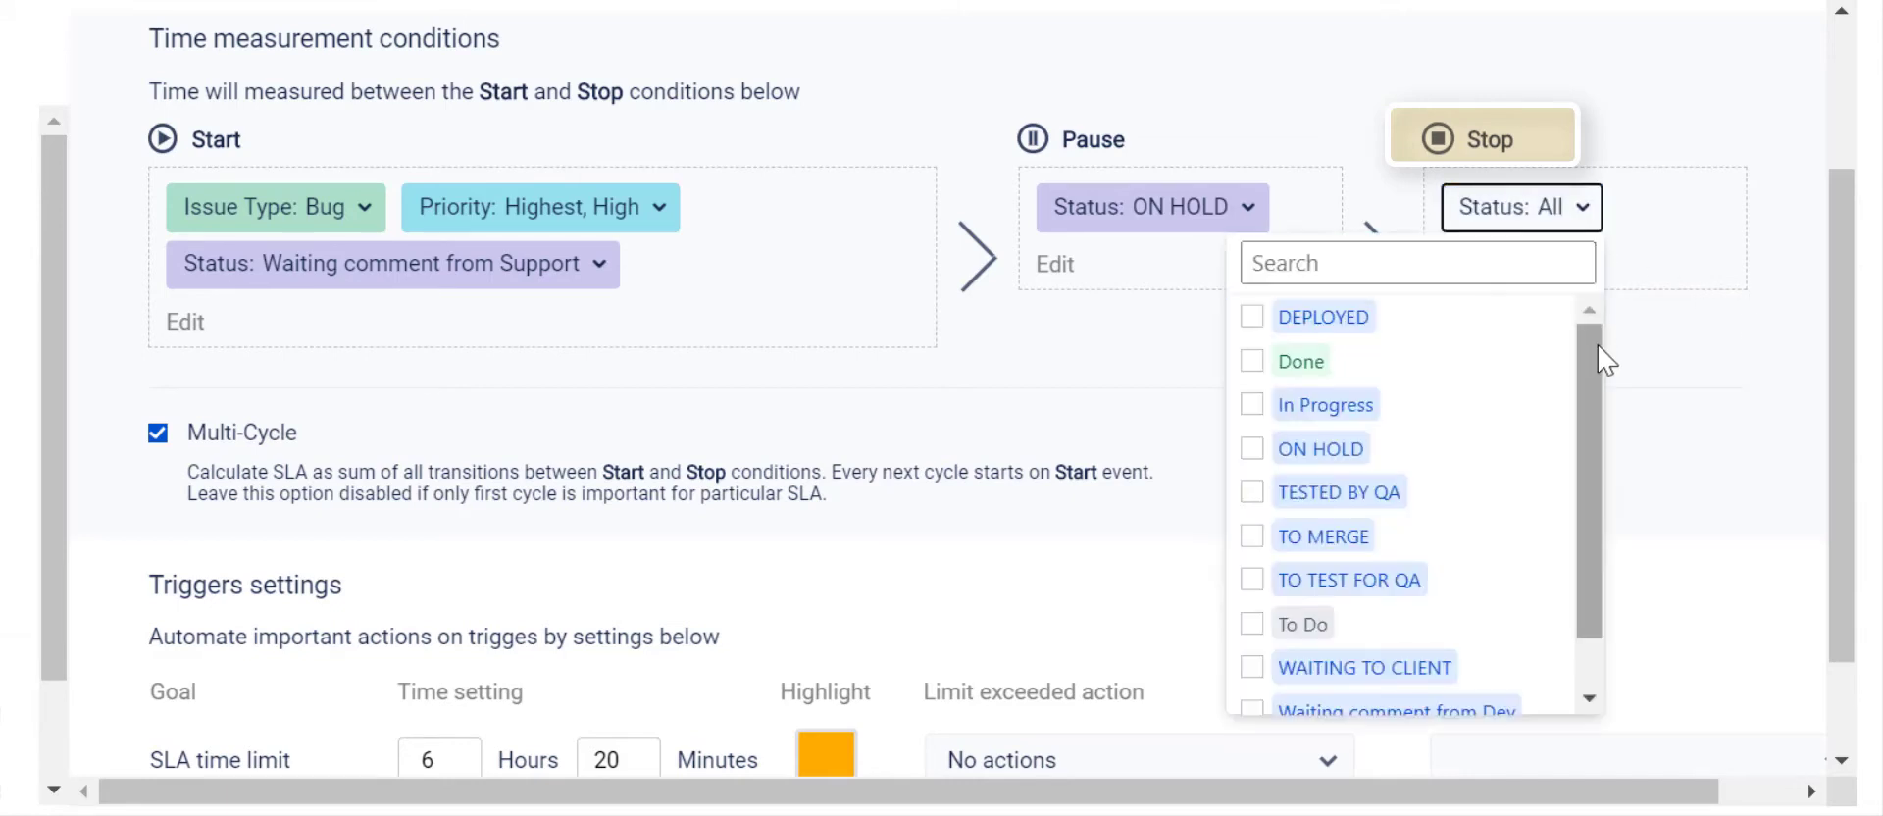
mouse_move(1598, 345)
left_mouse_down()
mouse_move(1609, 426)
mouse_move(1594, 325)
left_mouse_up()
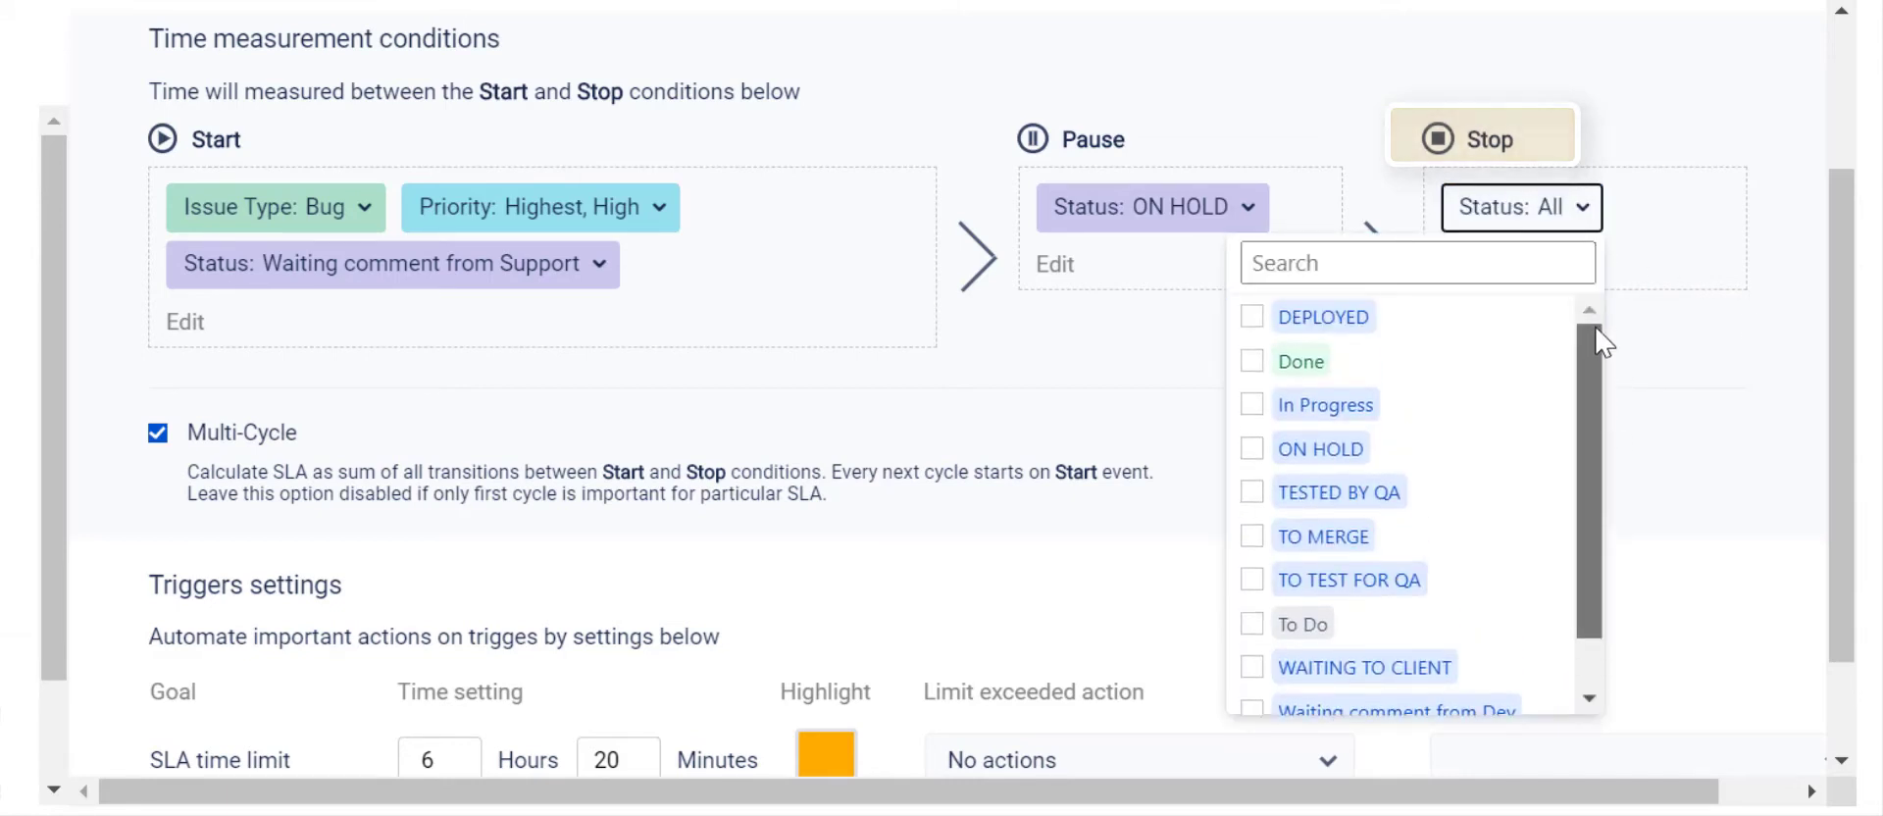
left_click(1417, 363)
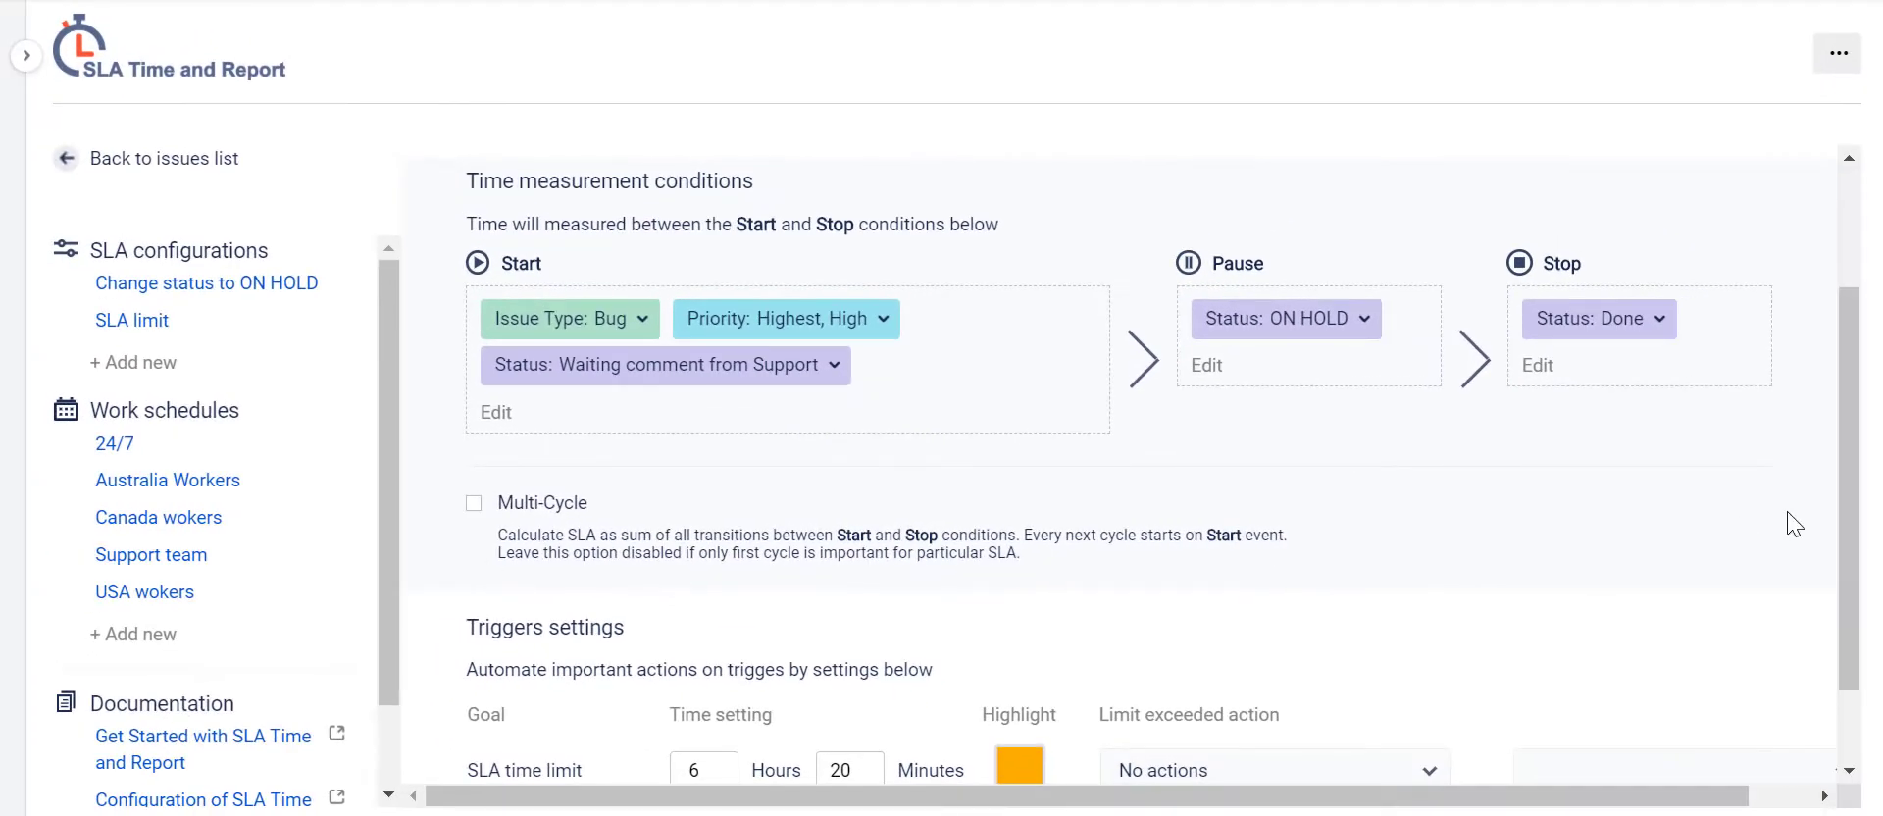
Step: Rename the SLA time limit goal in the triggers settings as Change assignee
left_click_drag(1854, 487, 1860, 580)
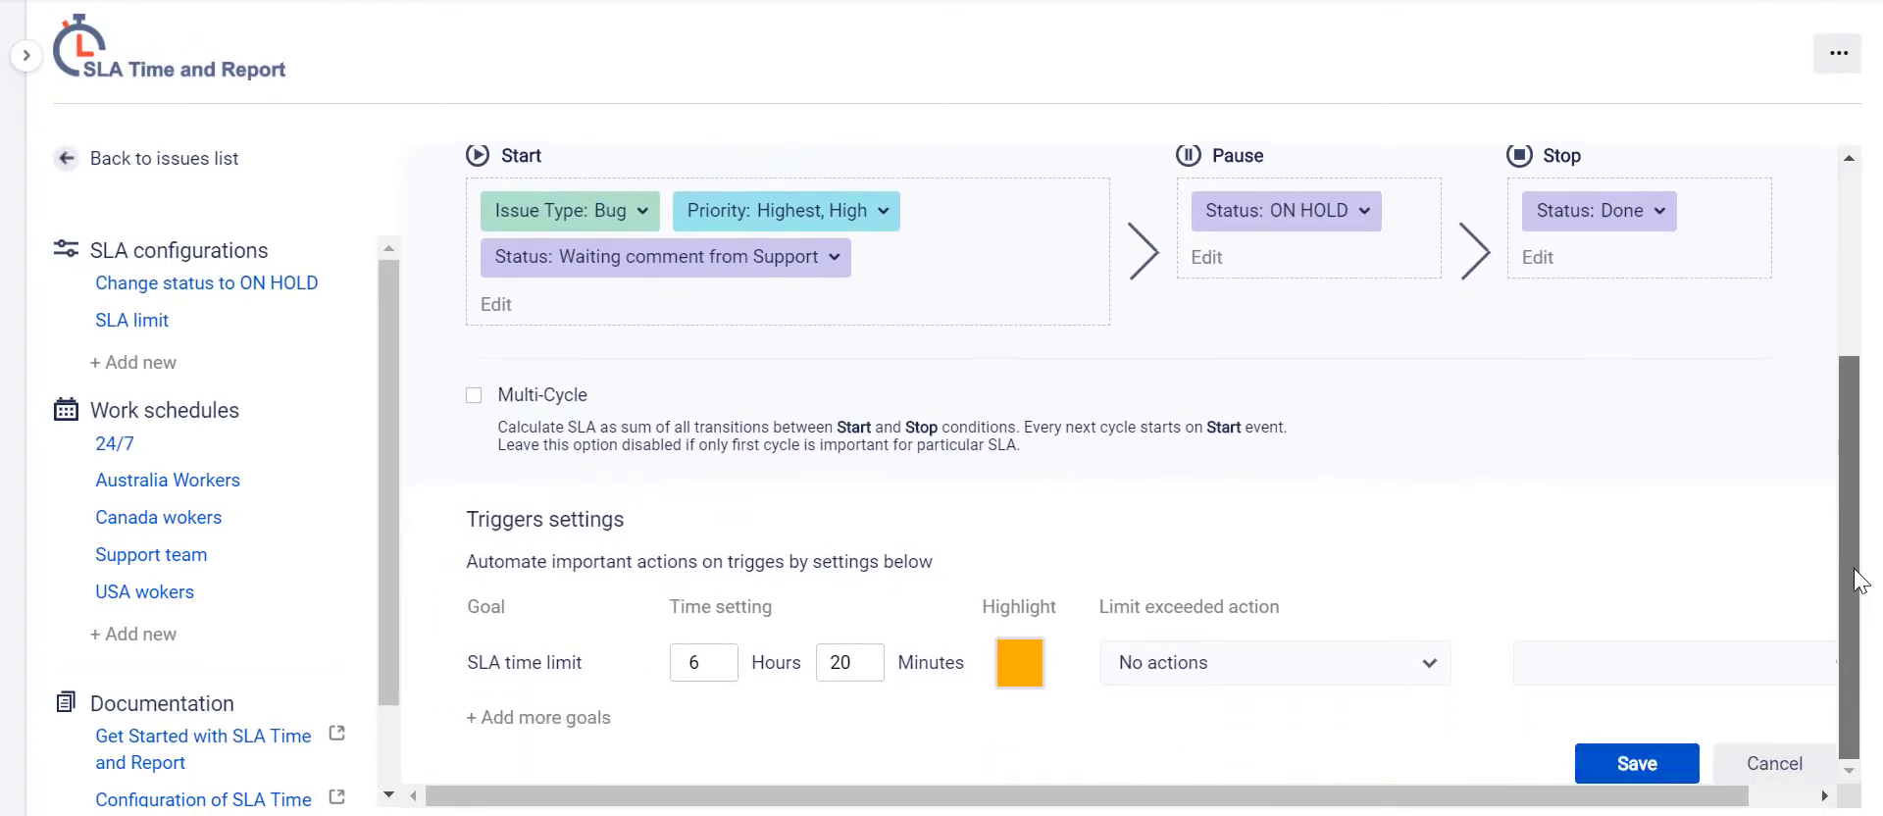
mouse_move(650, 658)
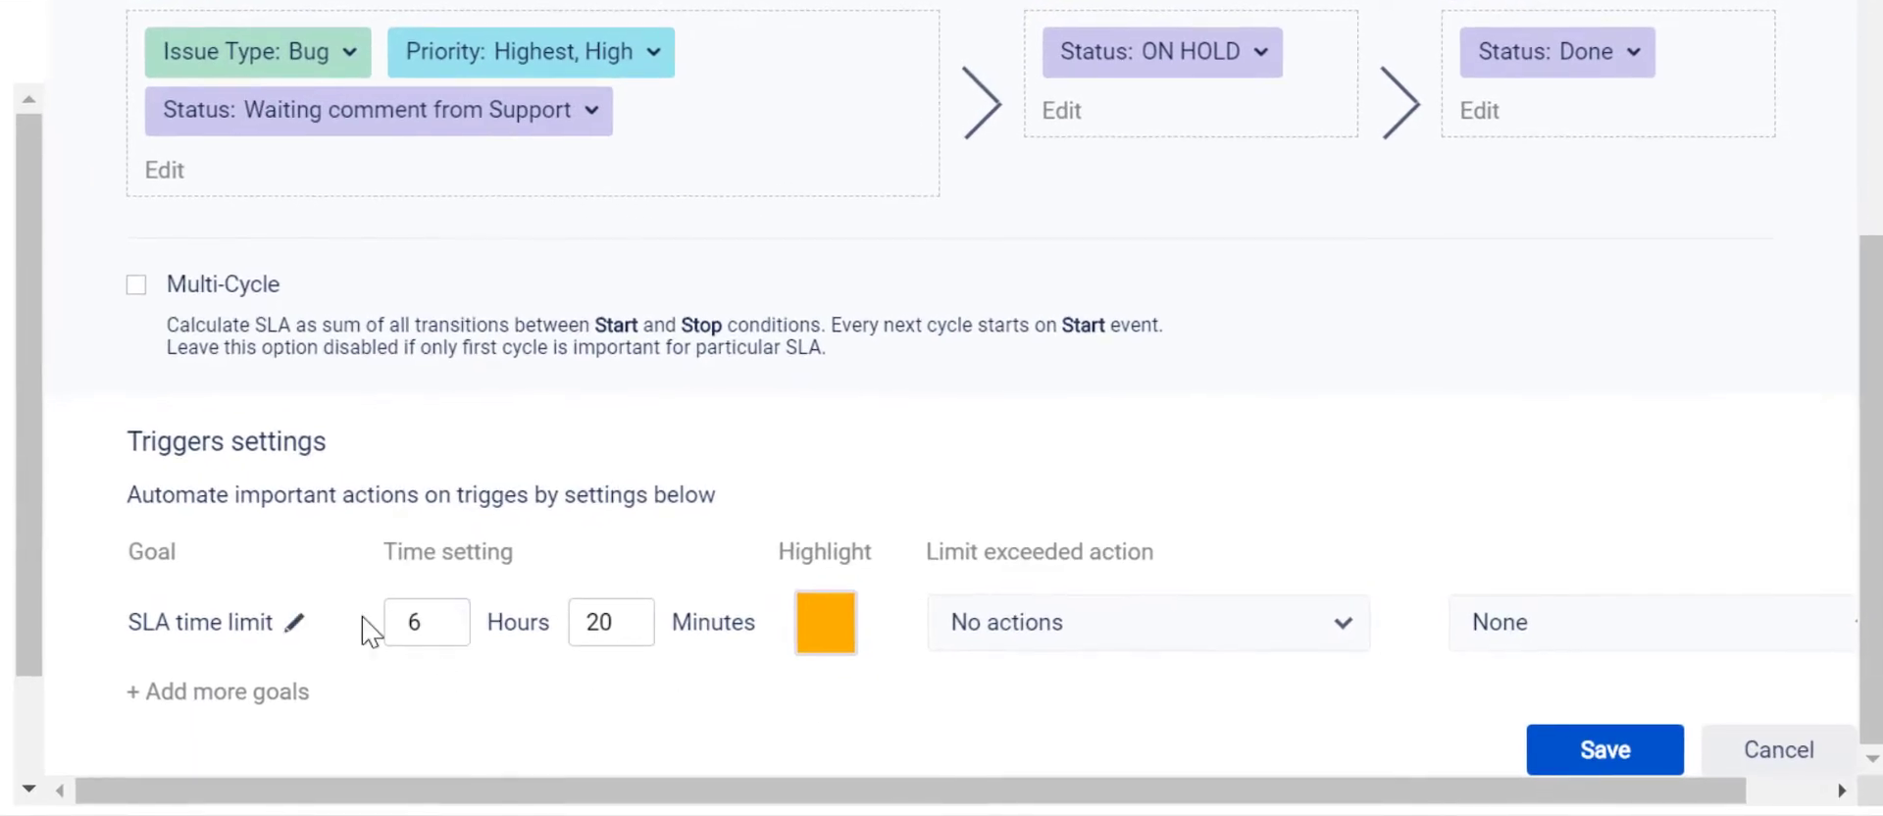
left_click(293, 621)
key("ctrl+a")
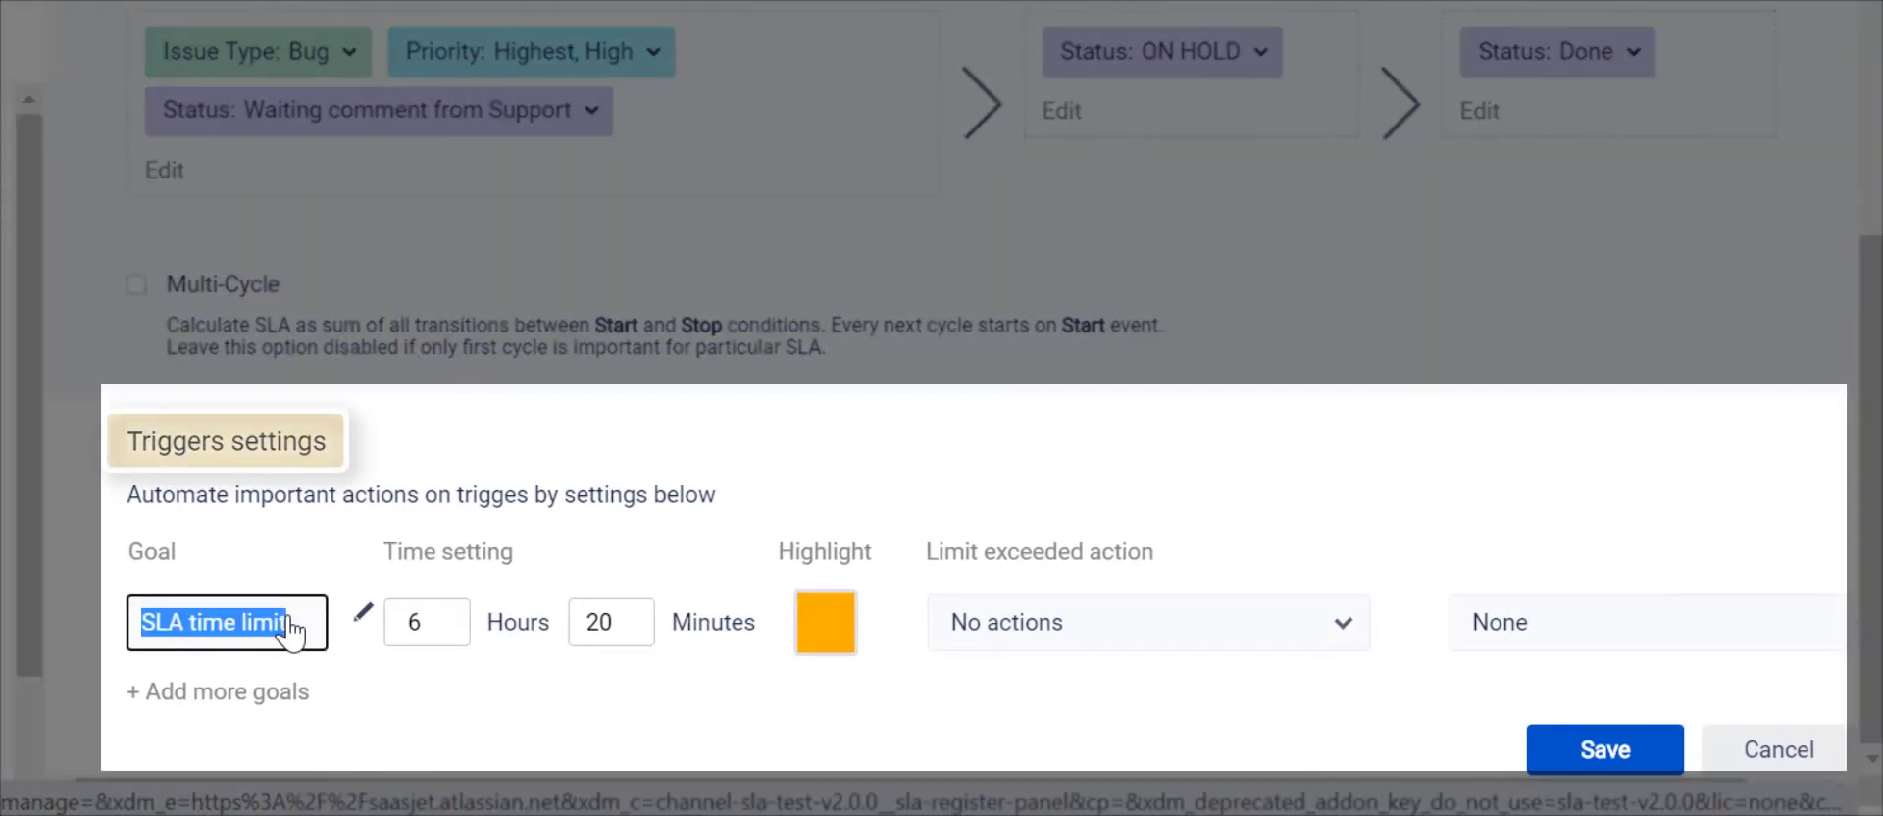
type("Change assignee")
left_click(384, 682)
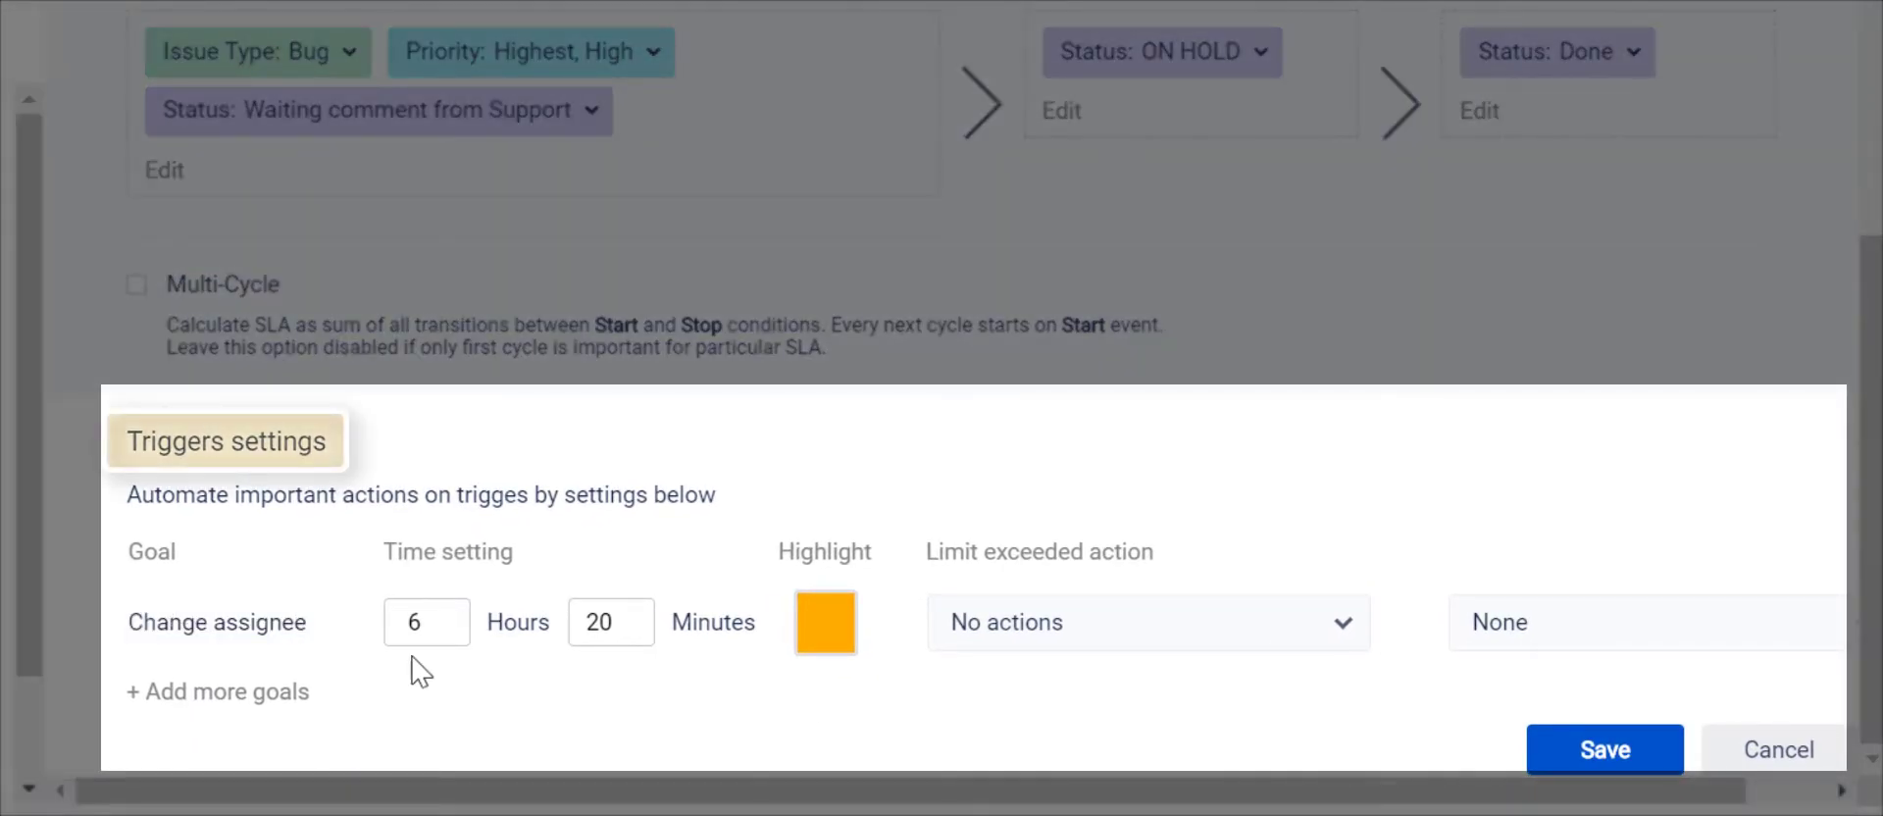
Step: Set the Change assignee goal's time limit to 3 hours 00 minutes
double_click(424, 620)
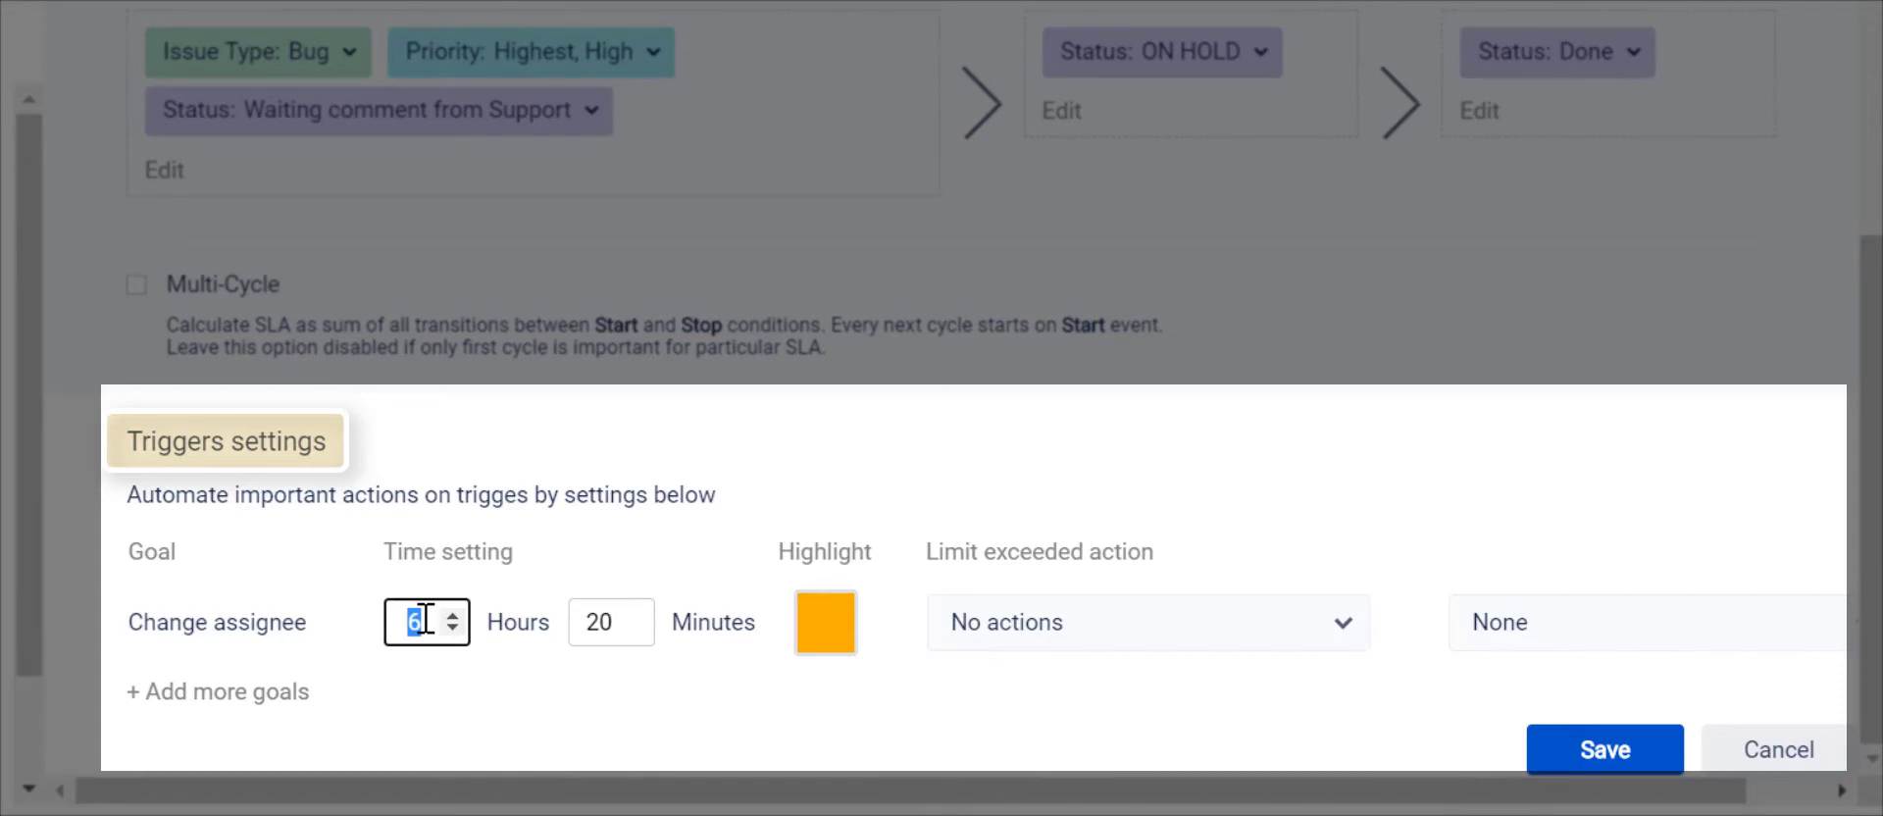
type("3")
left_click(471, 695)
double_click(592, 624)
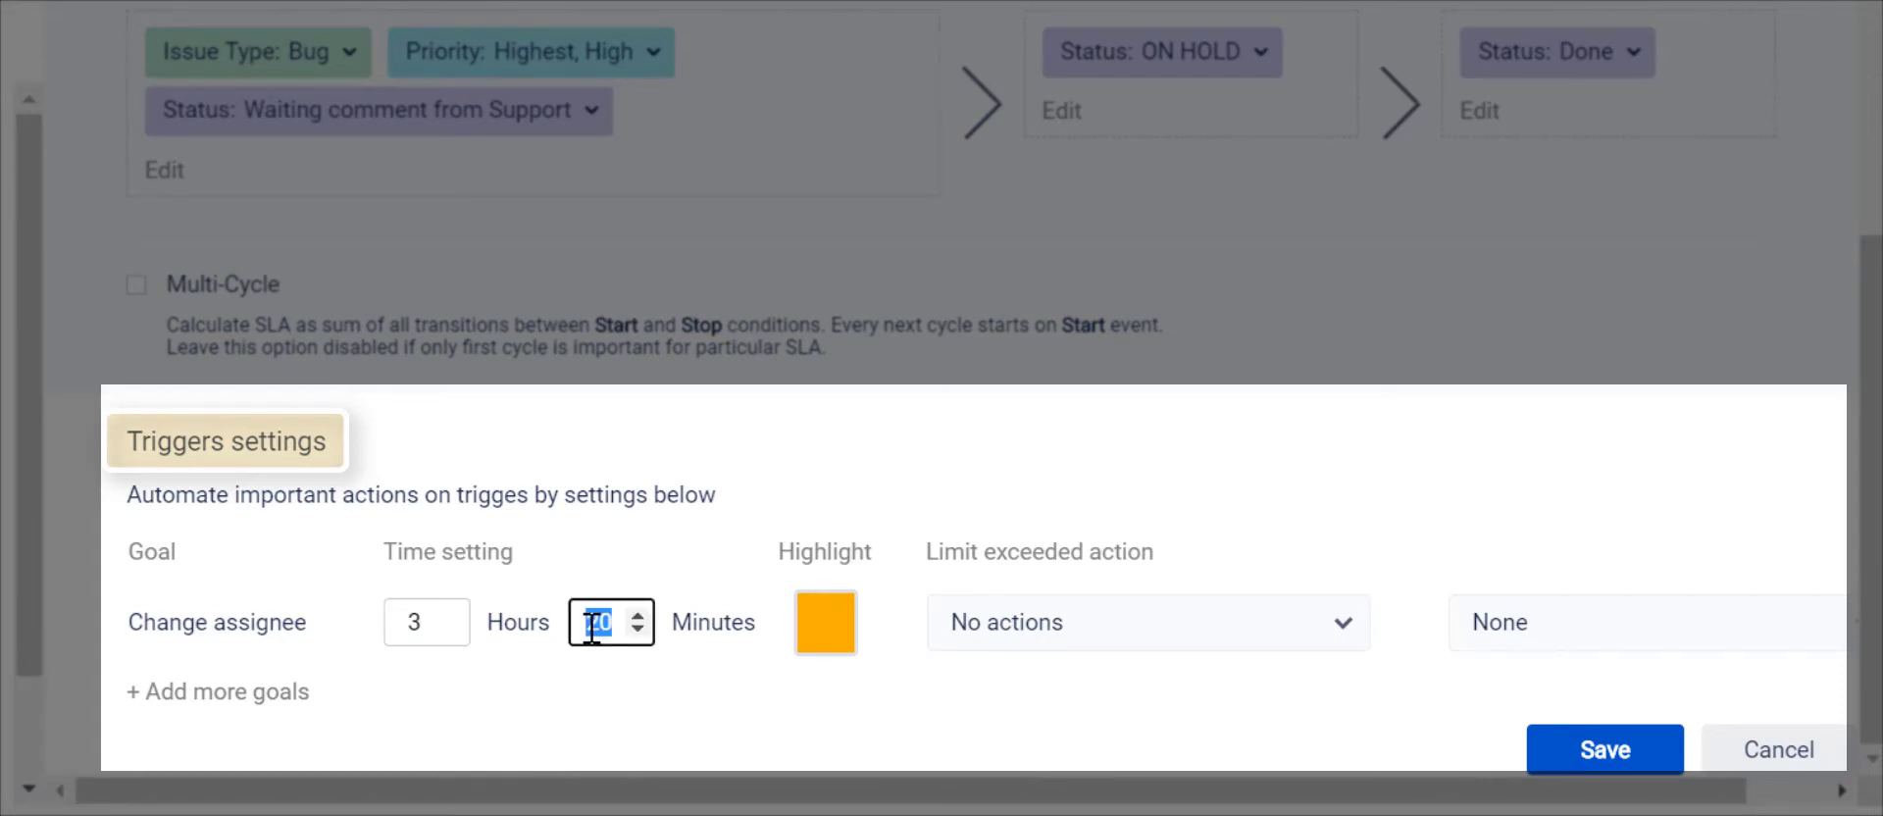
left_click(643, 723)
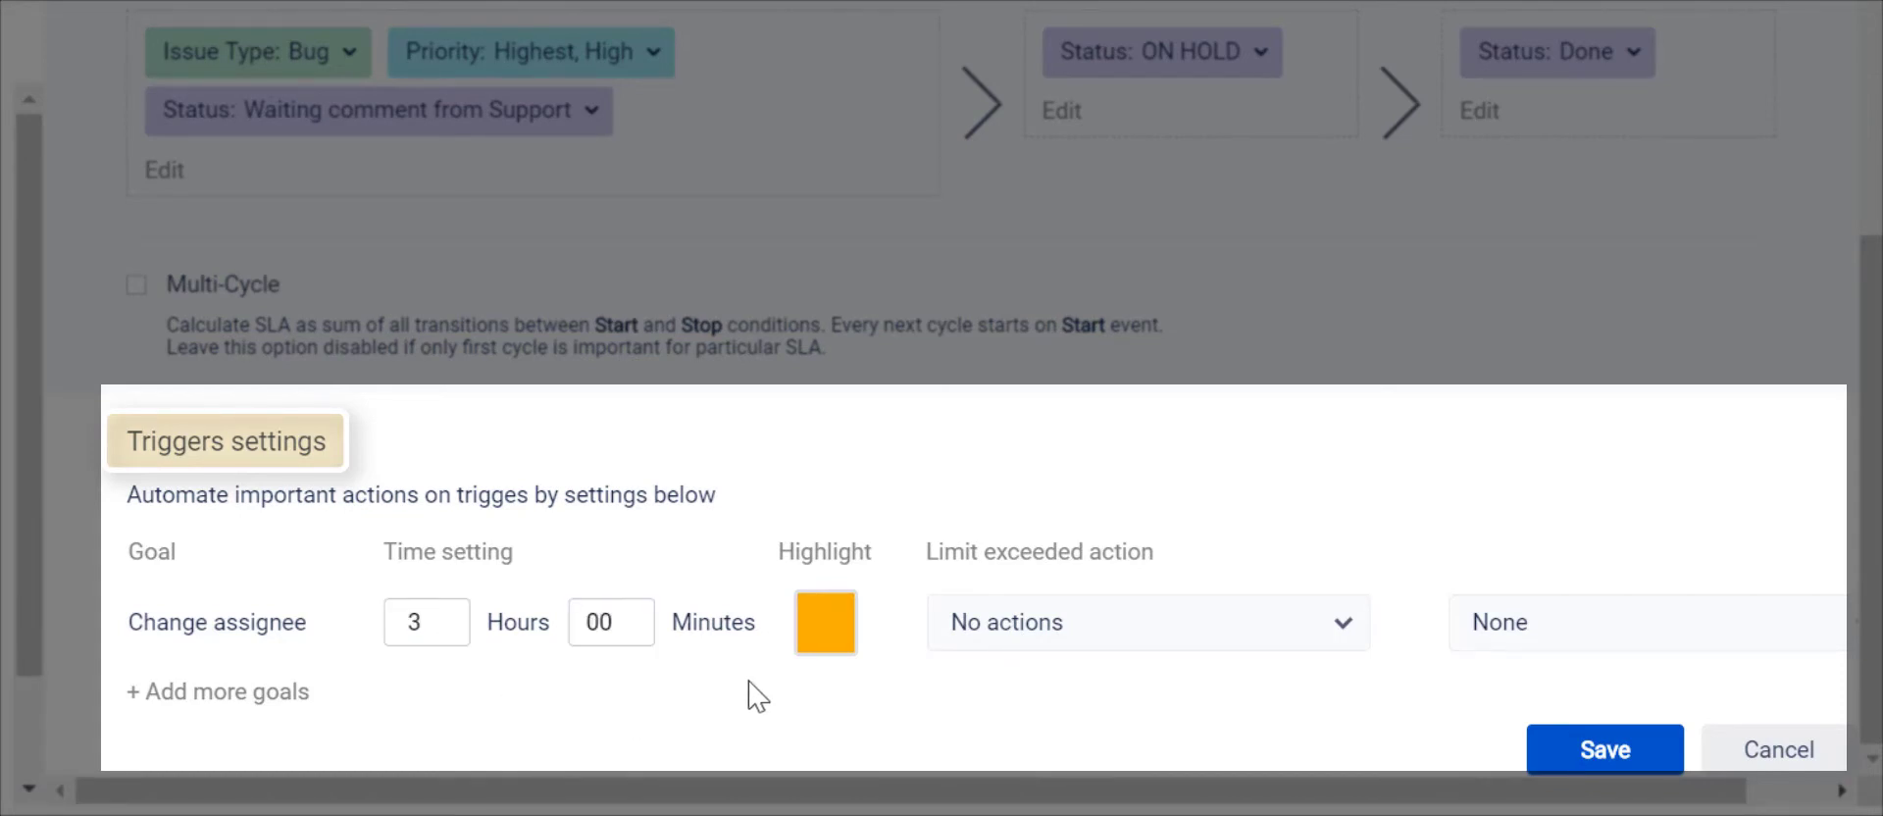
Step: Give the Change assignee goal a green highlight and set its limit exceeded action to "Change the assignee to"
left_click(836, 639)
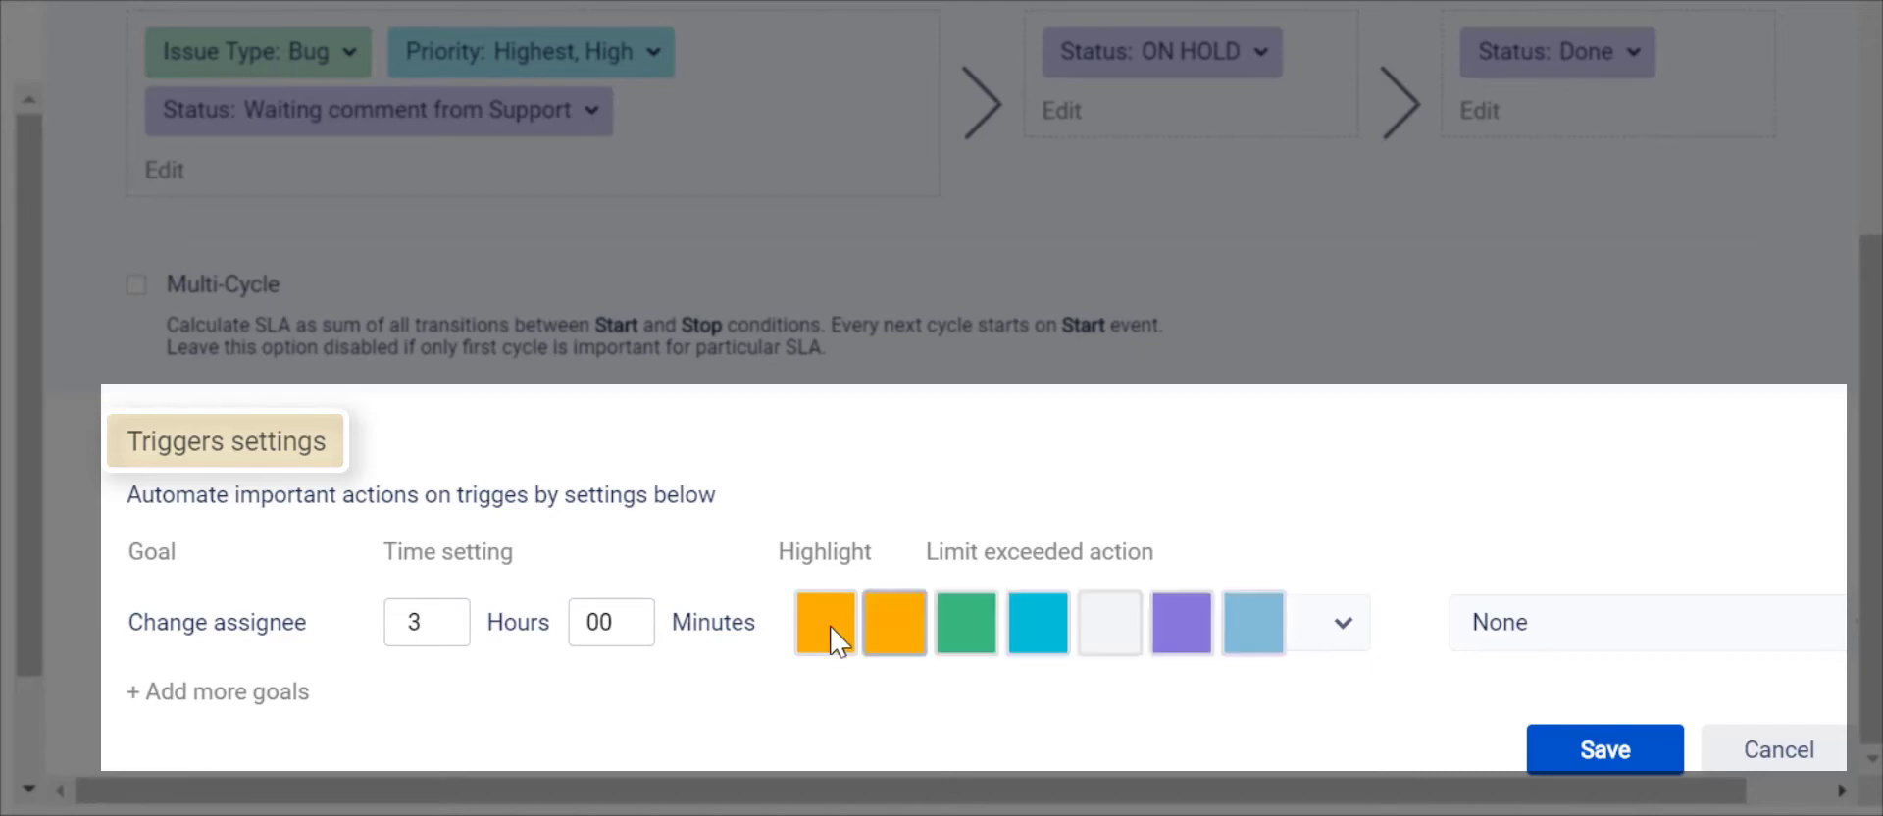
left_click(963, 630)
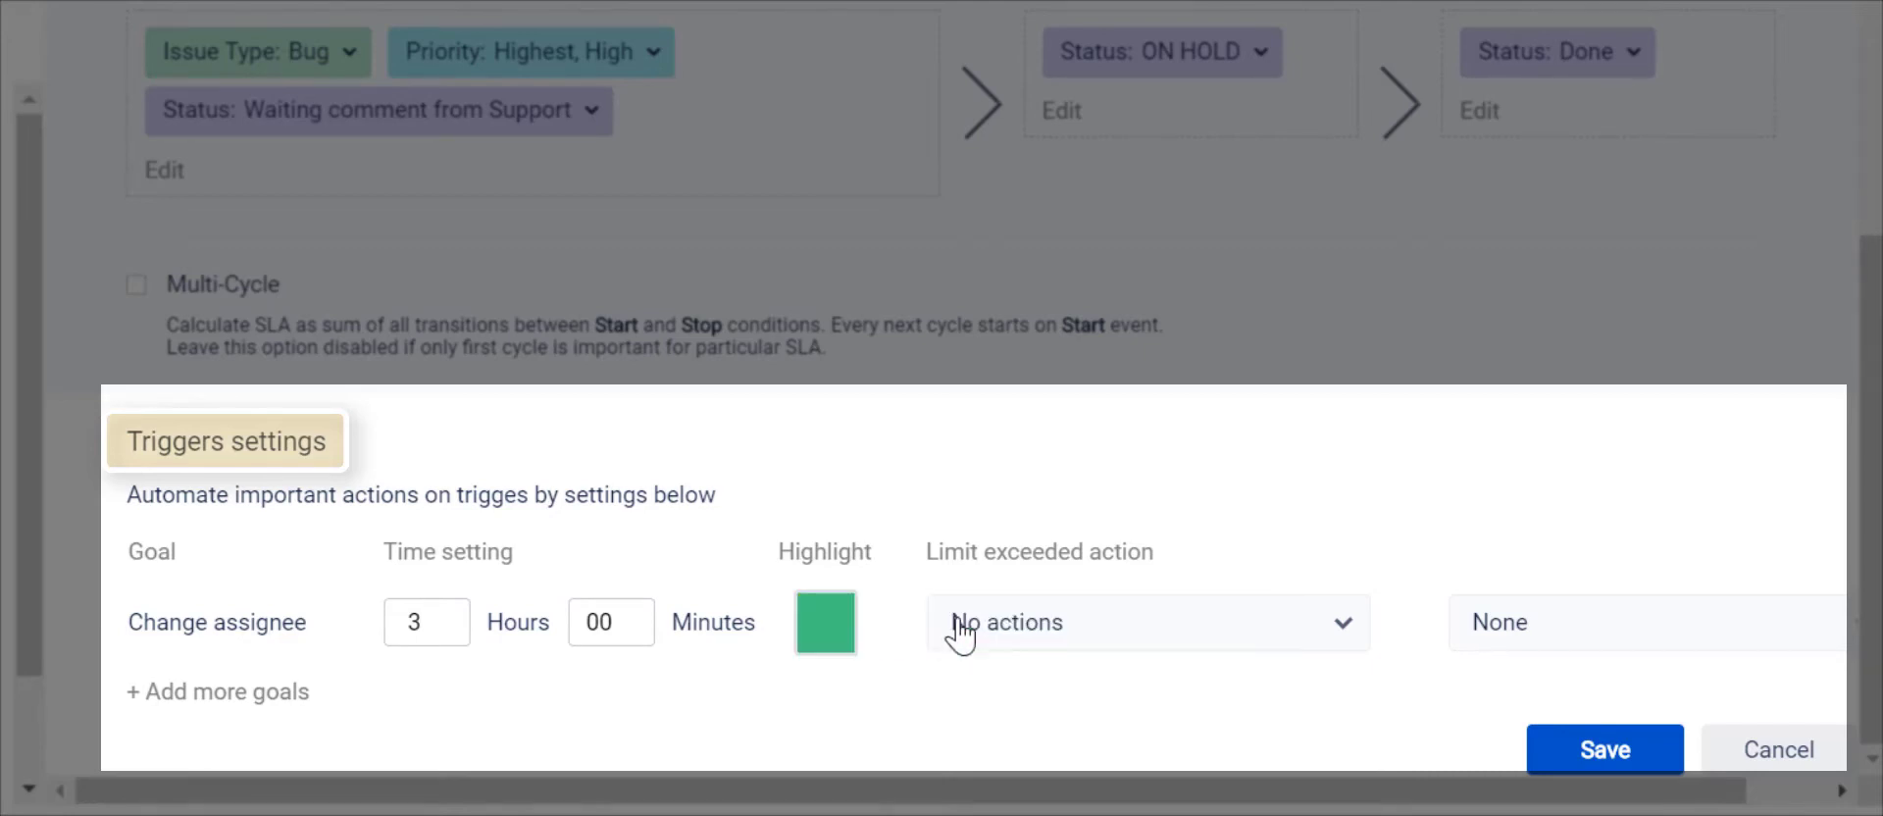
left_click(1087, 643)
scroll(1873, 686, "down", 1)
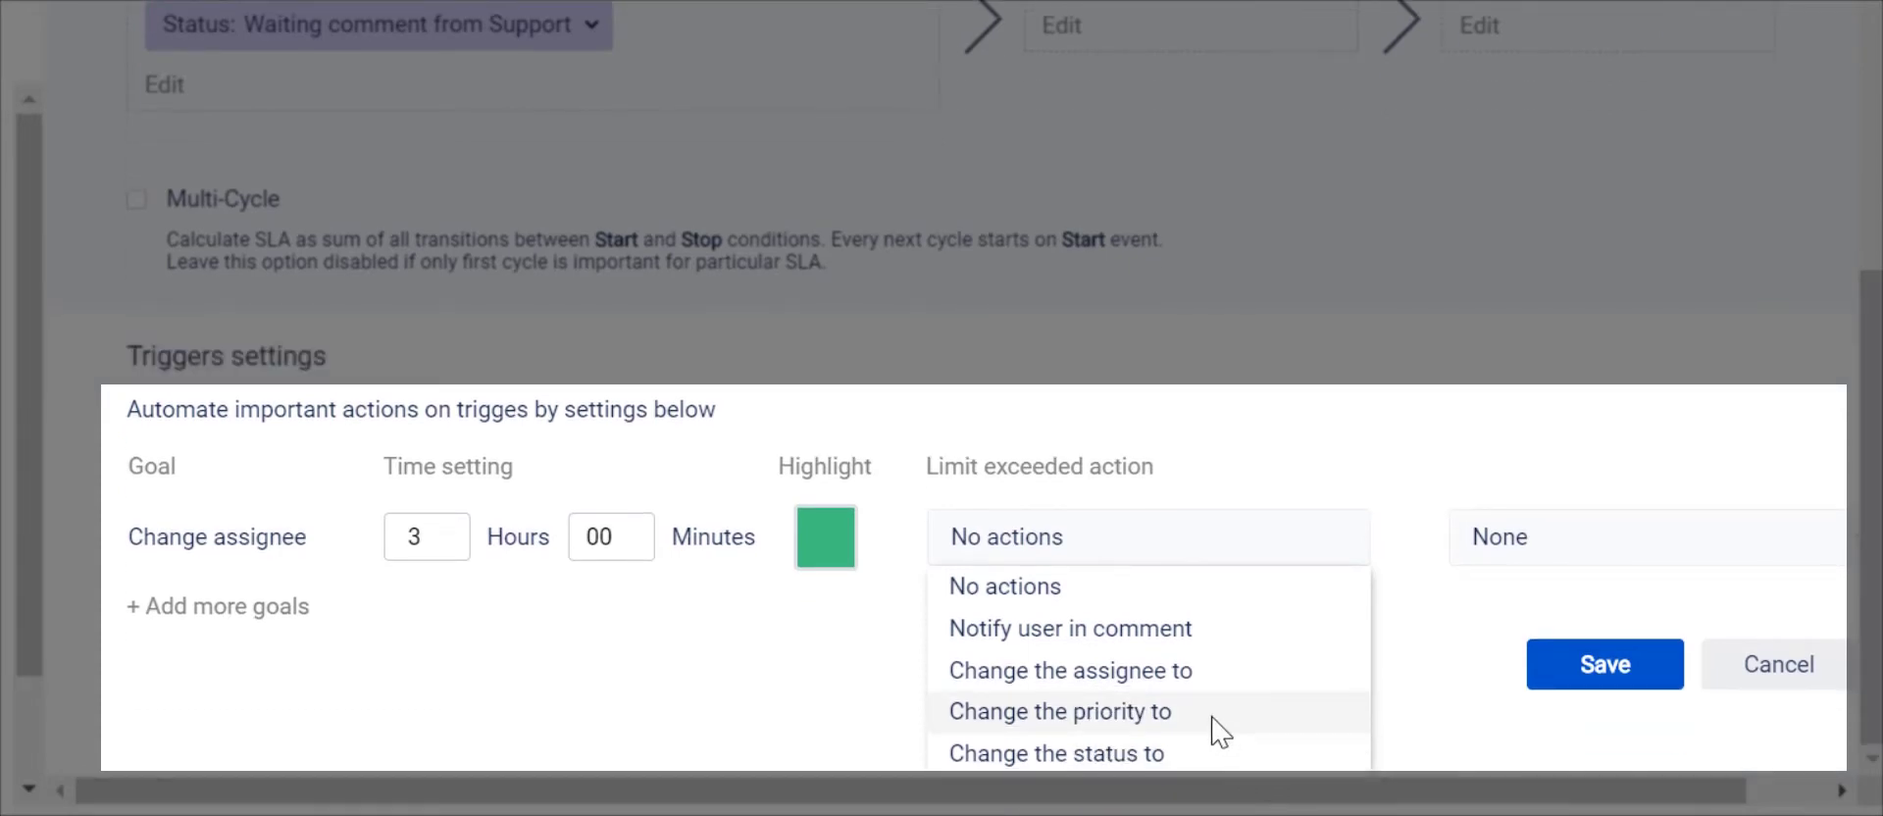
left_click(1180, 675)
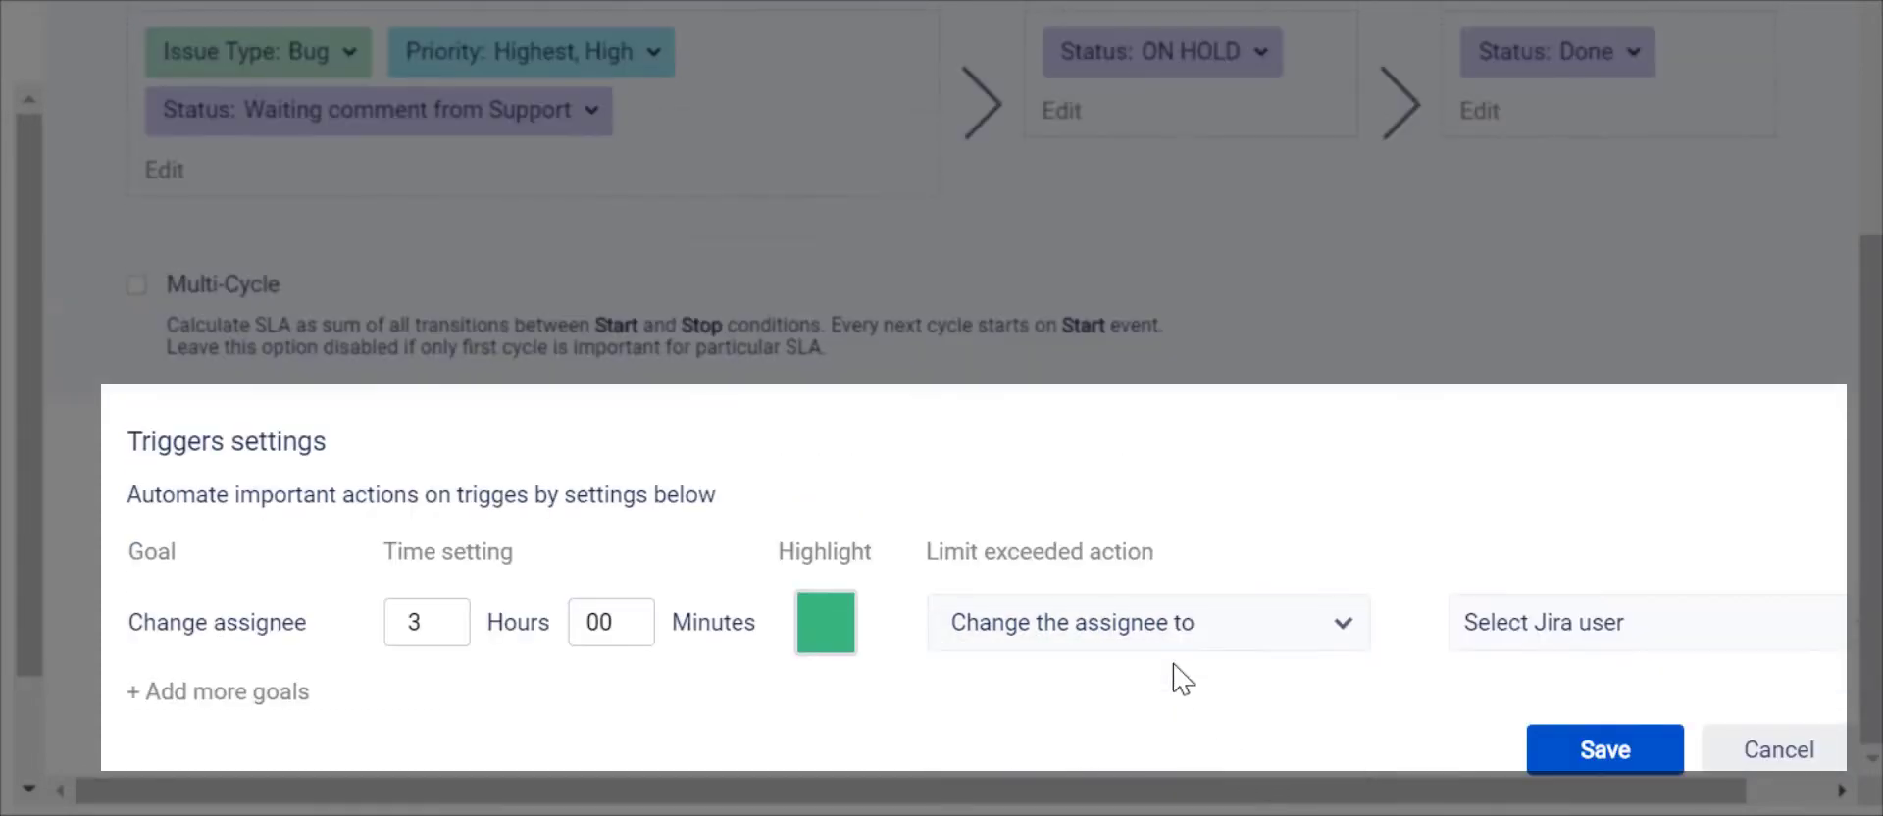
Step: Search for the new assignee and pick that Jira user for the Change assignee goal's limit exceeded action
left_click(1517, 633)
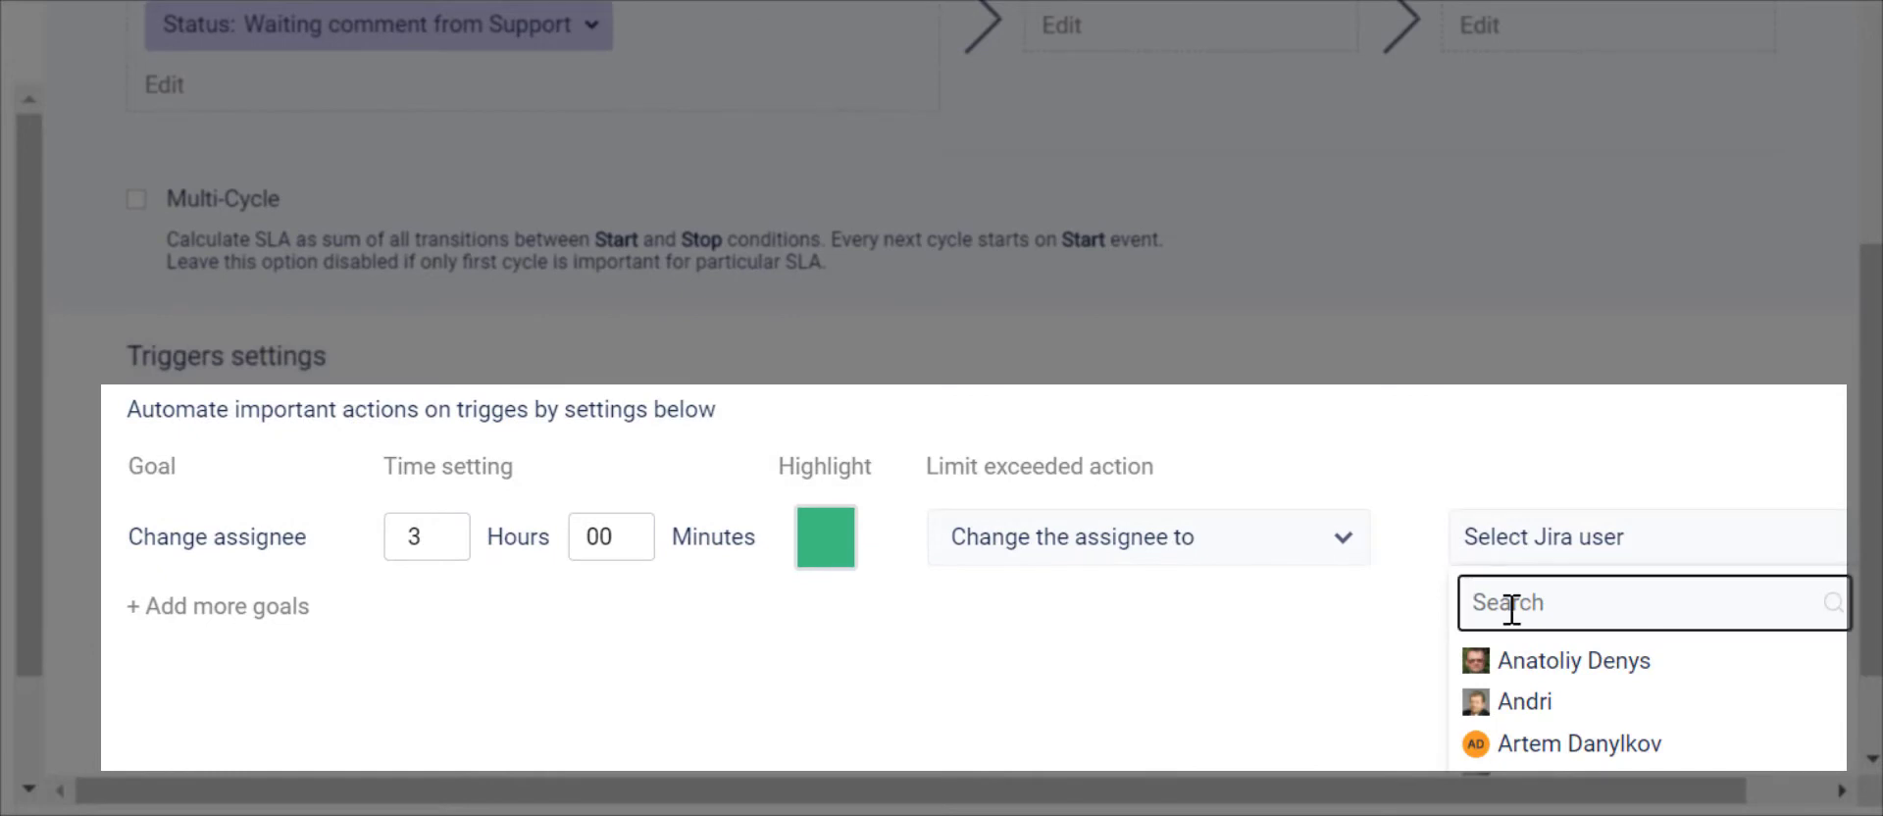
type("Arte")
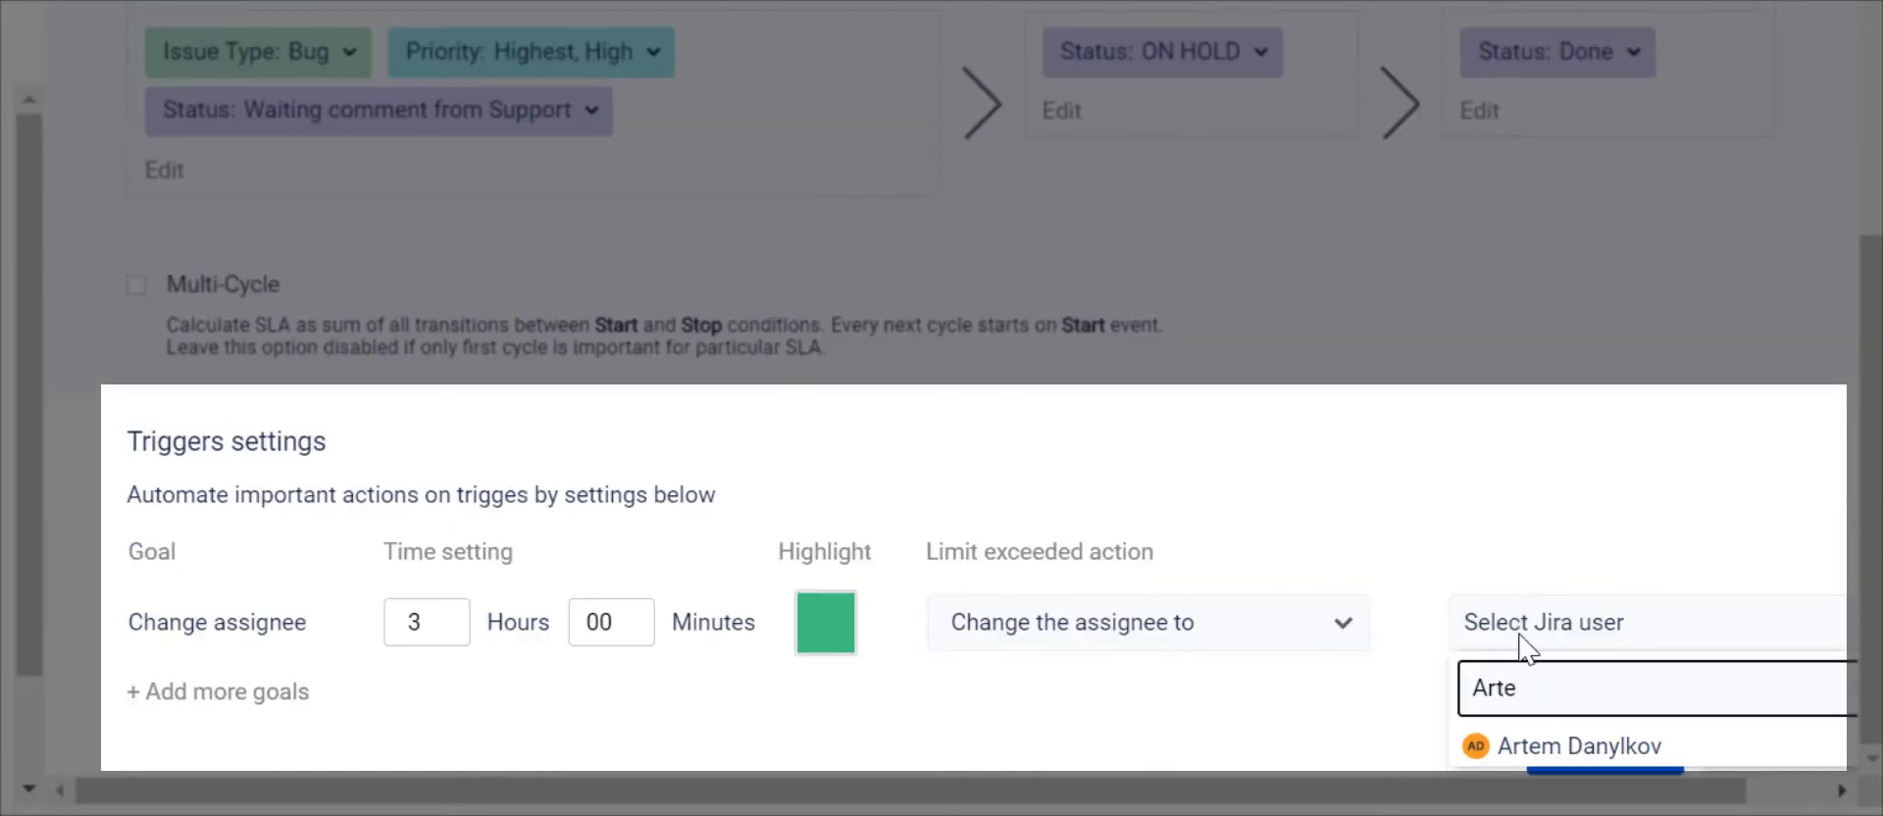
left_click(1560, 750)
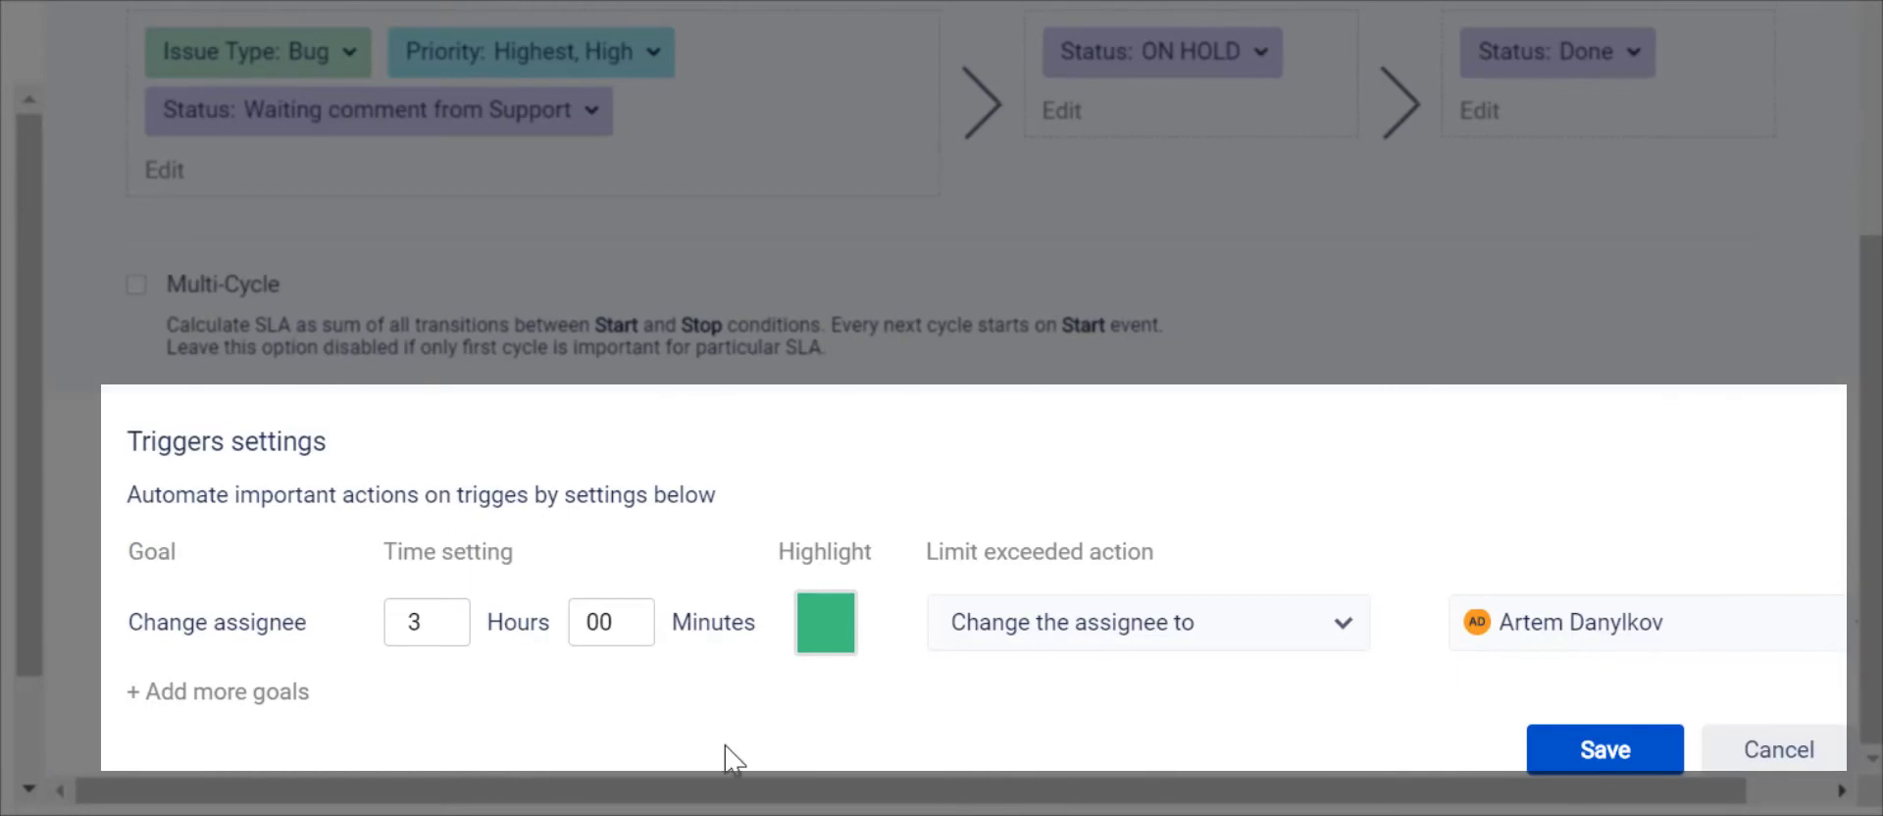
Step: Add another goal to the triggers settings and name it Notify manager
left_click(233, 693)
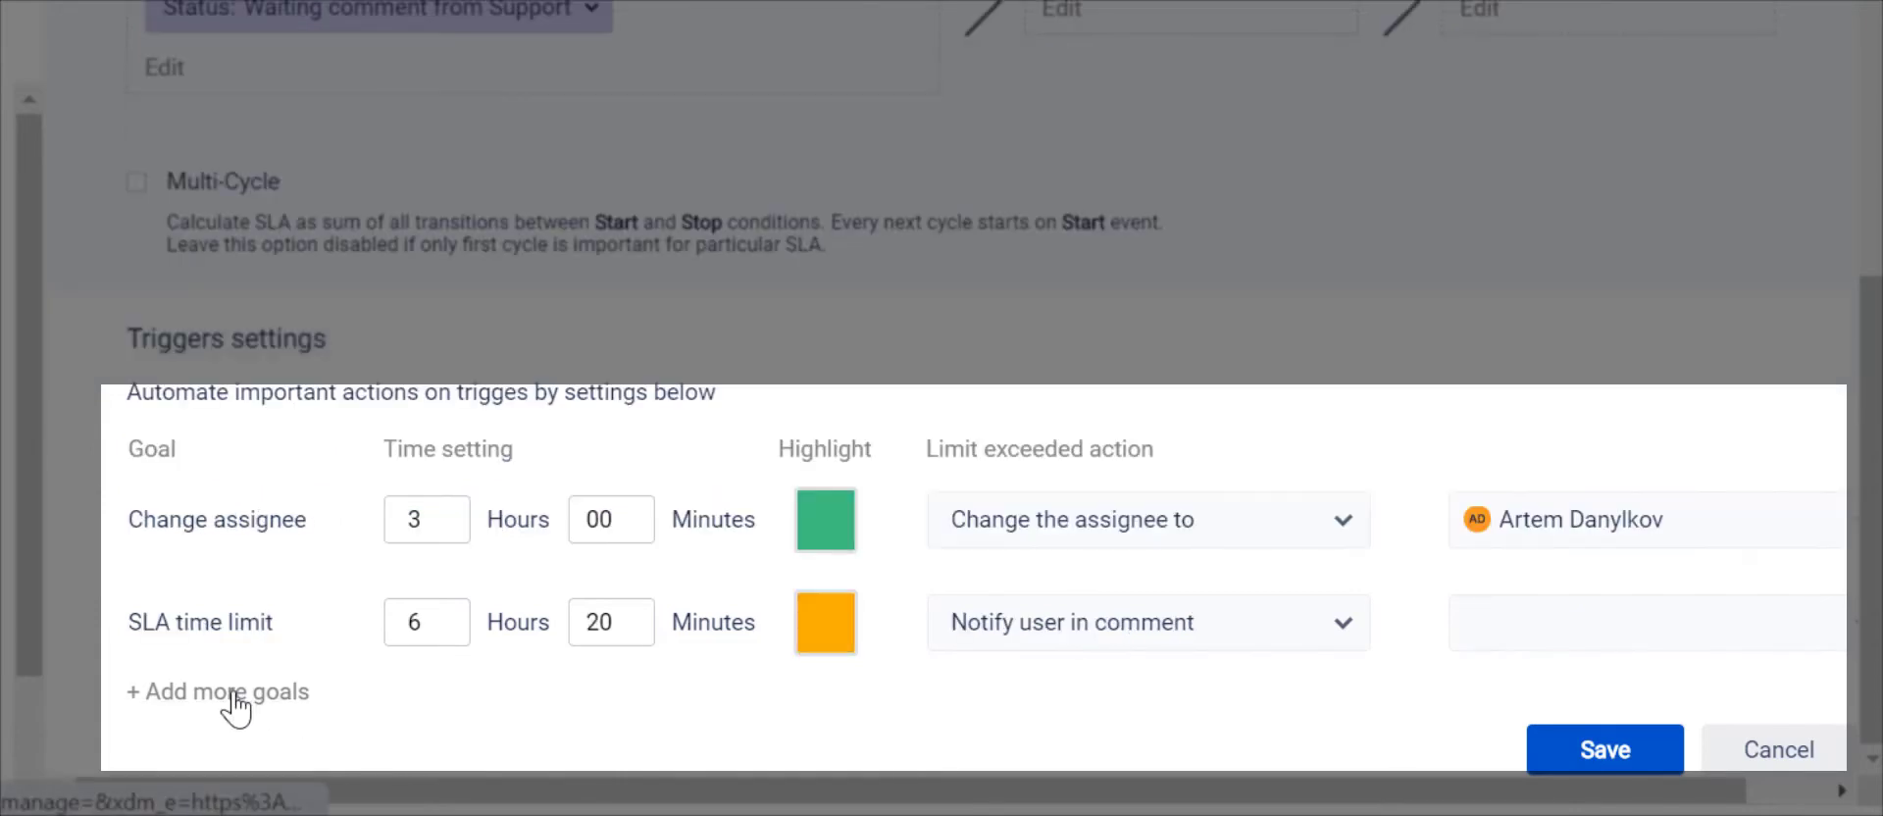
left_click(296, 624)
key("ctrl+a")
type("Notify manage")
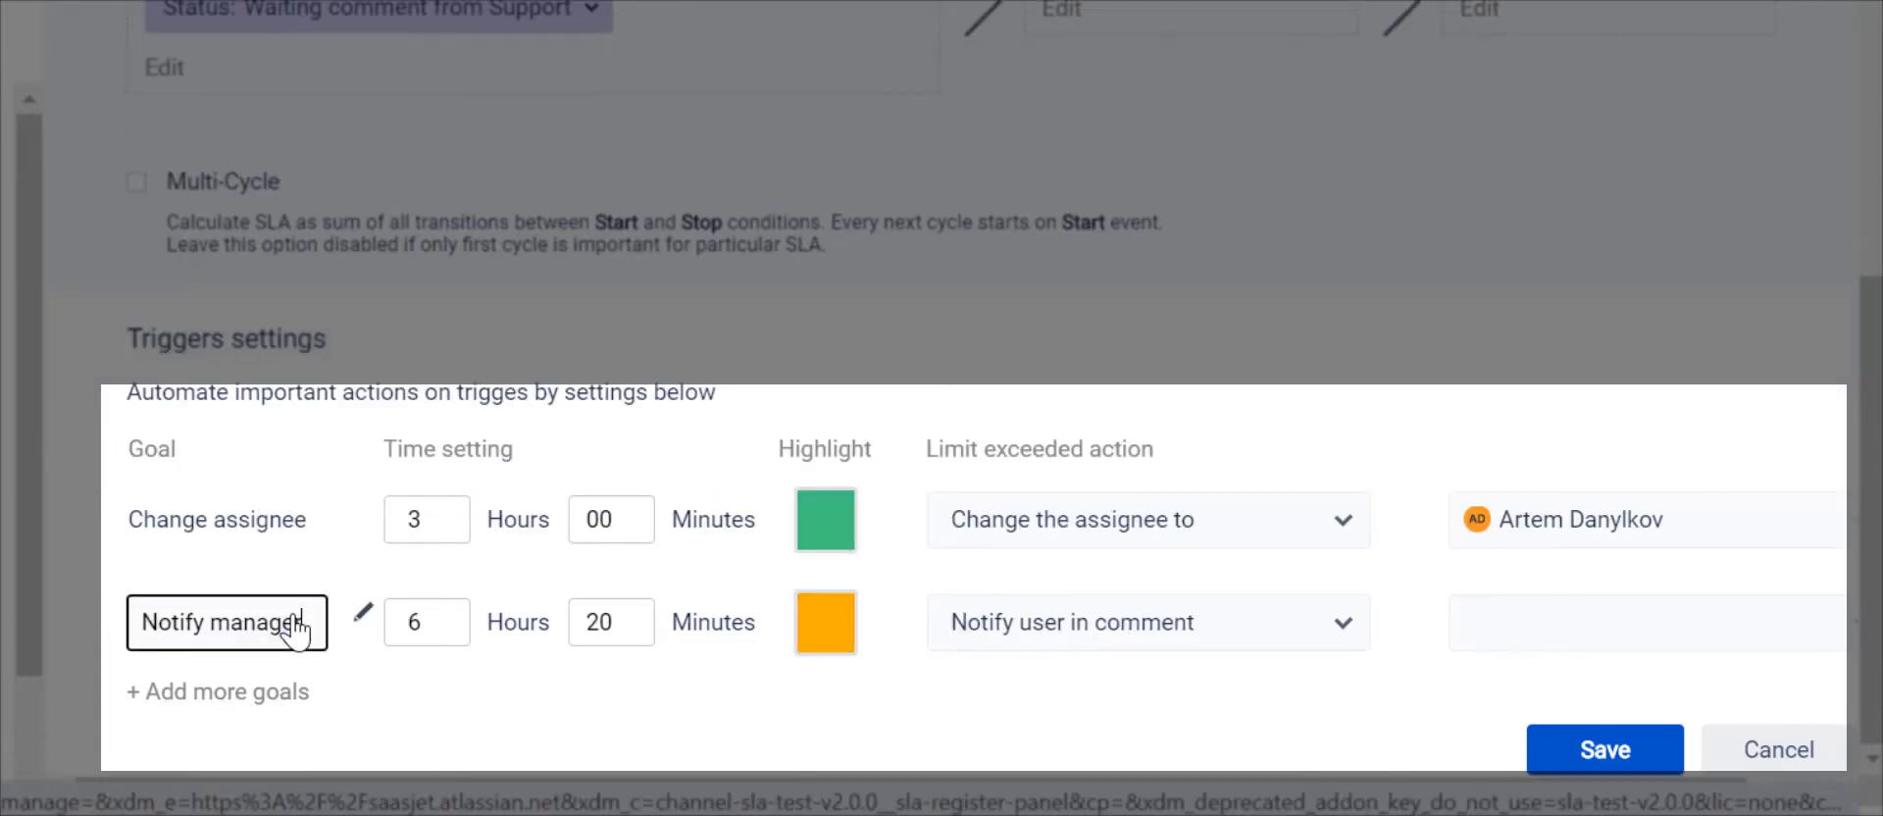
type("r")
left_click(385, 714)
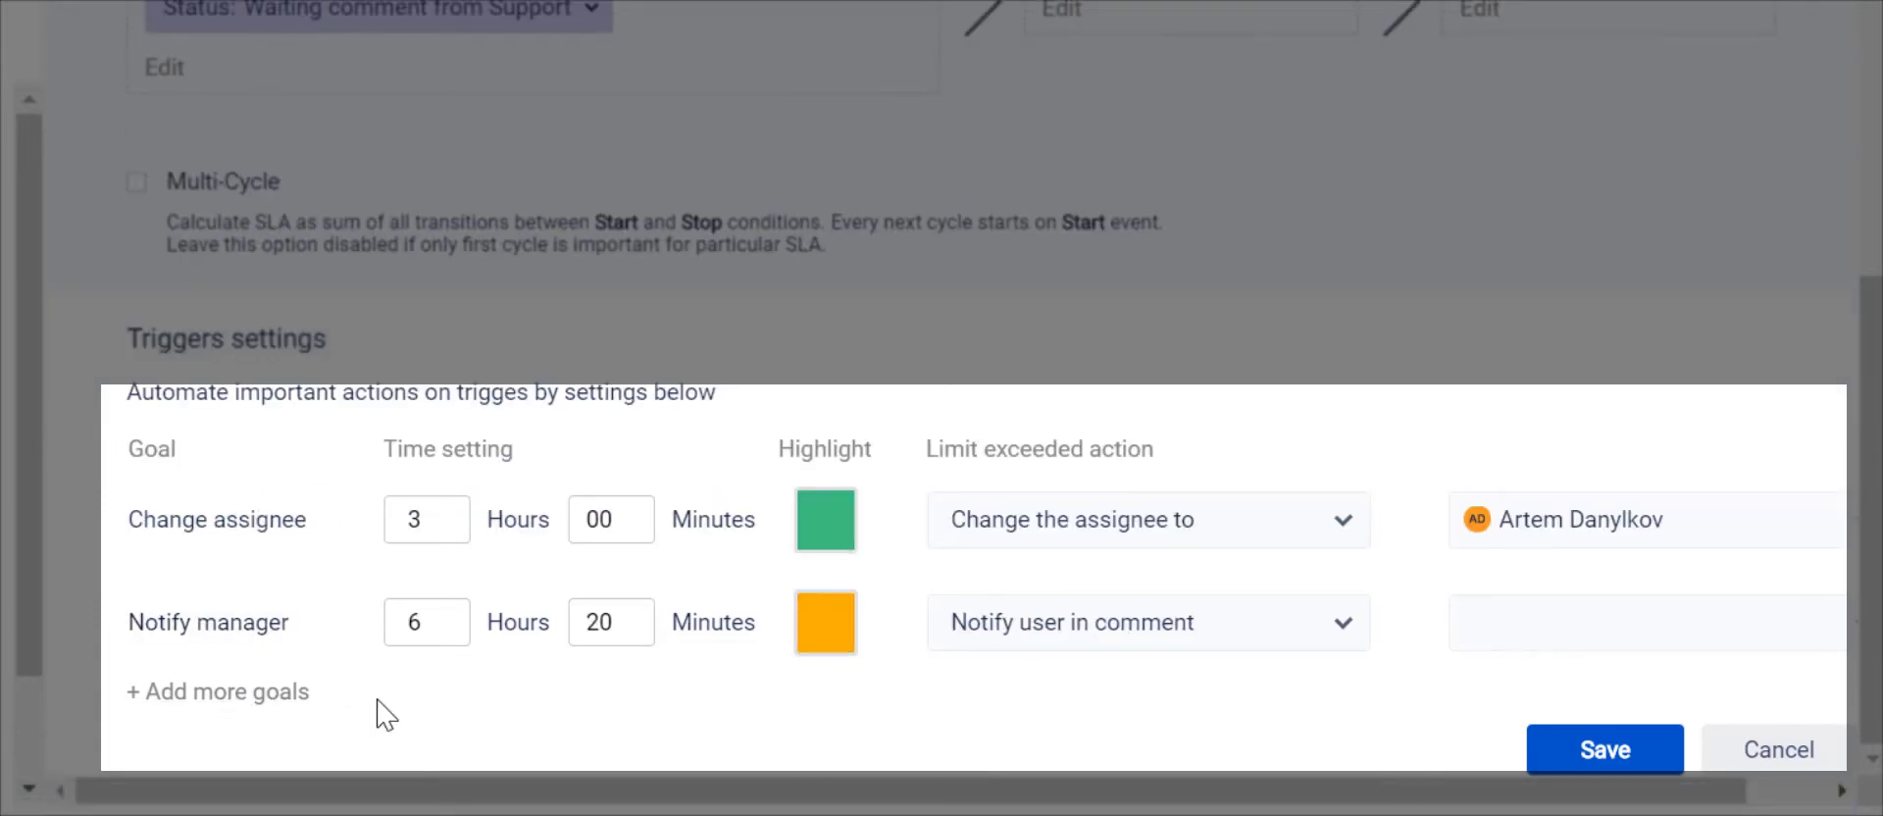
Step: Set the Notify manager goal's minutes to 00 and choose the Jira user to notify in a comment
double_click(591, 621)
left_click(1467, 632)
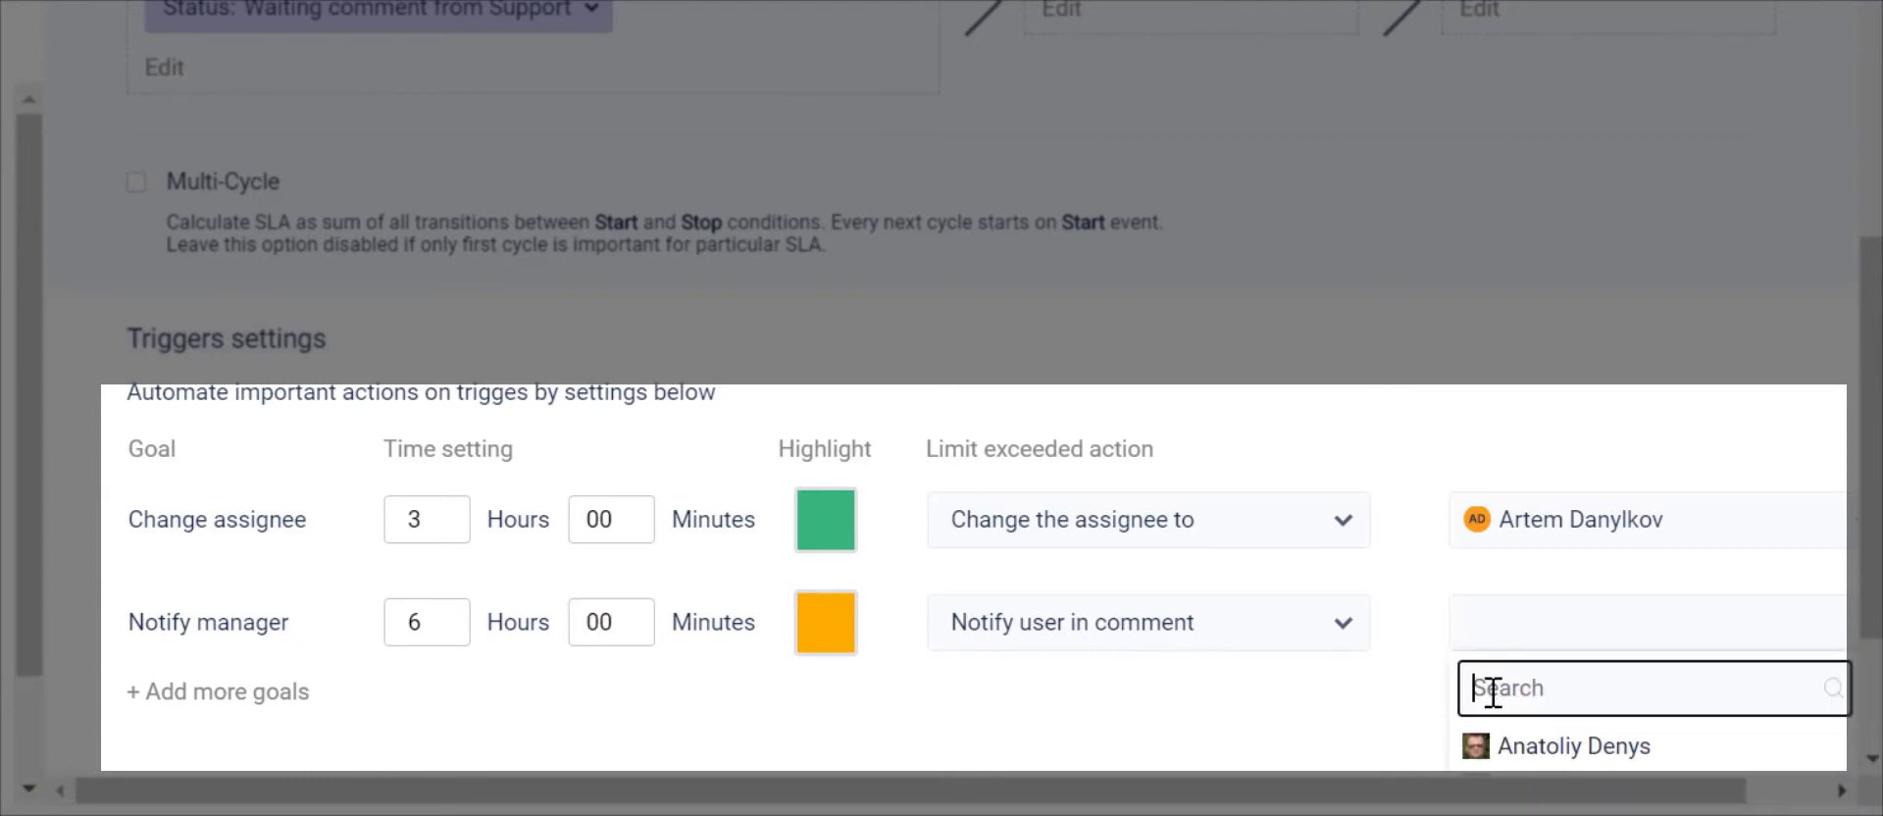
left_click(1471, 742)
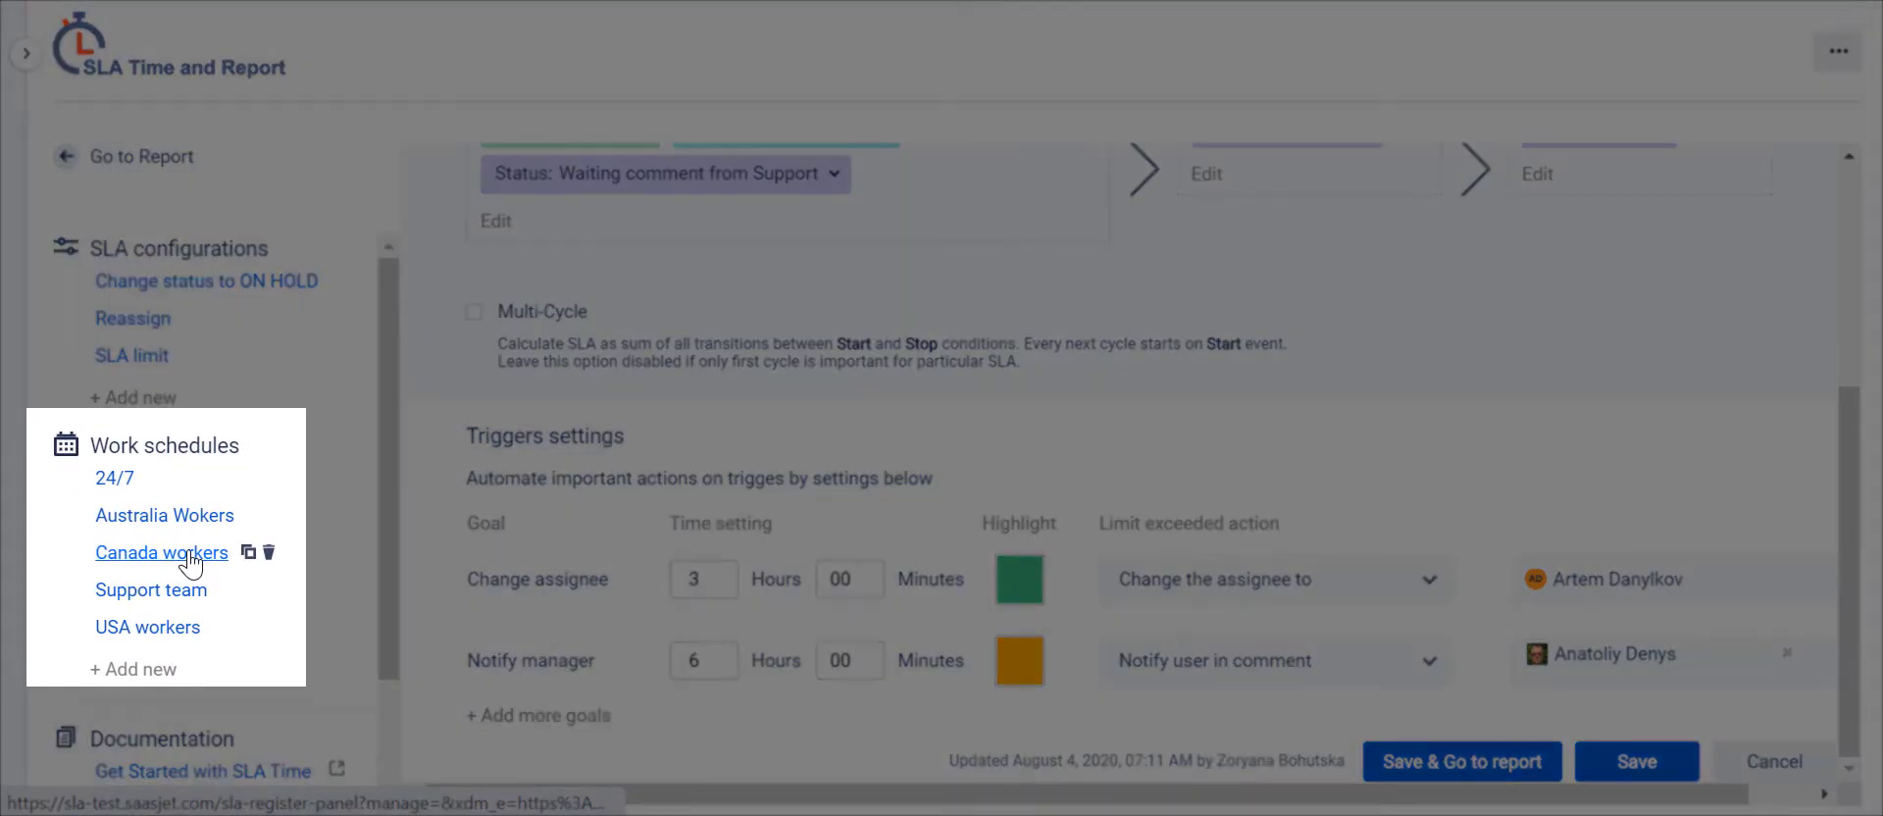
Step: Open the Canada workers work schedule for editing and exclude Saturday from its work days
left_click(189, 555)
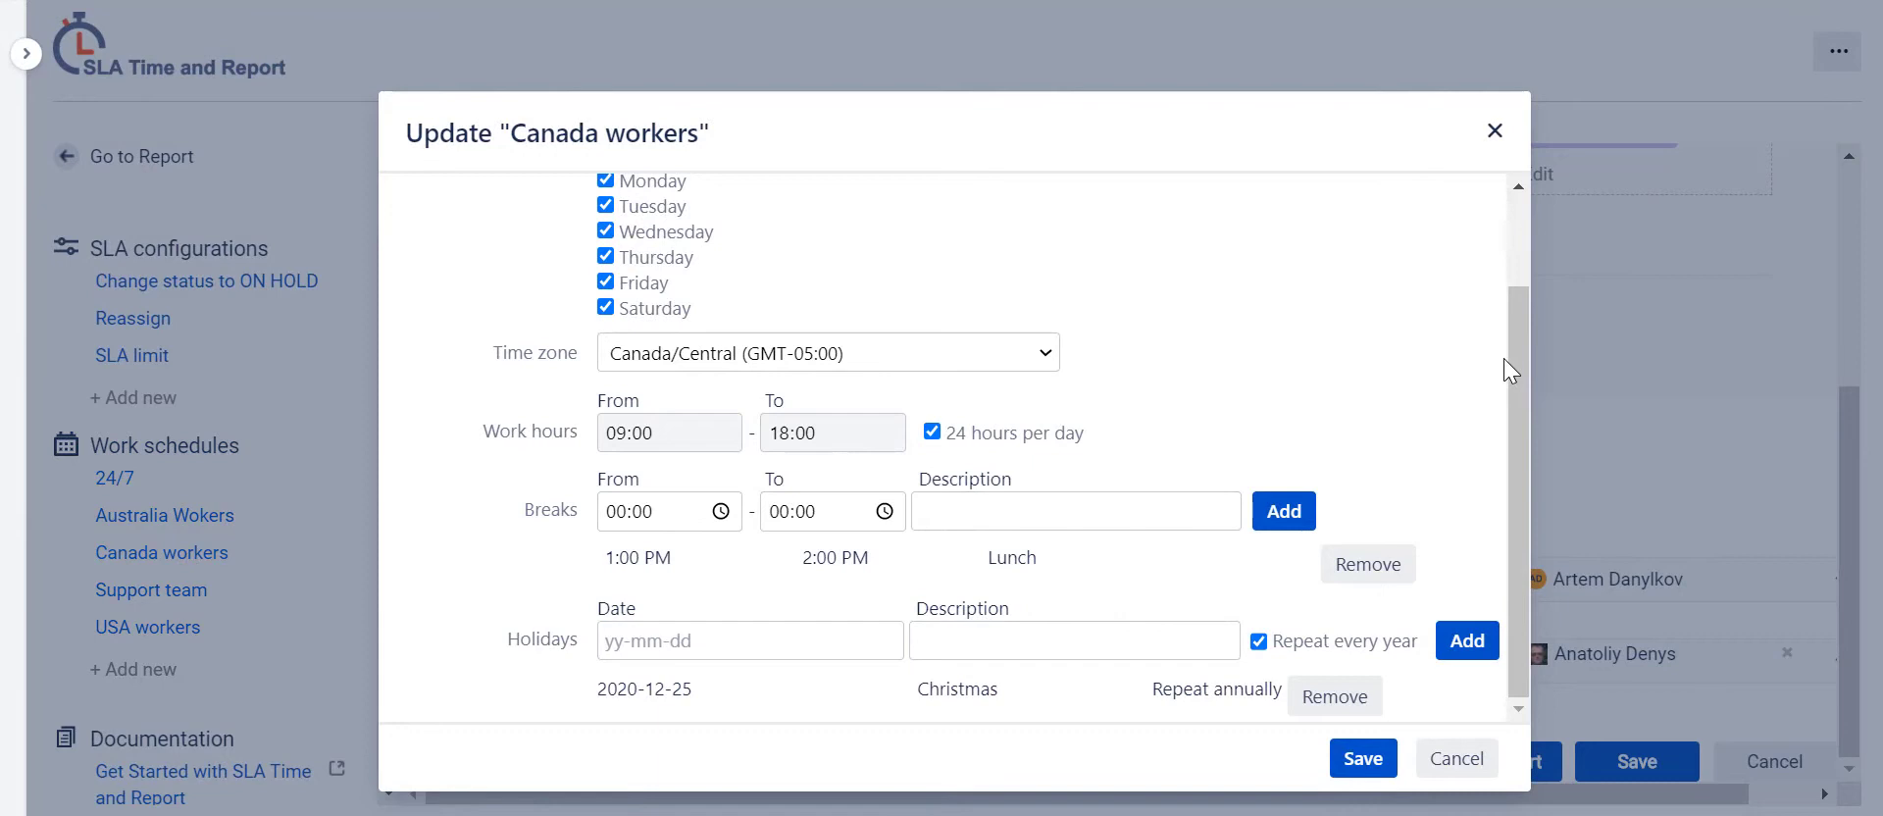
left_click_drag(1516, 359, 1514, 90)
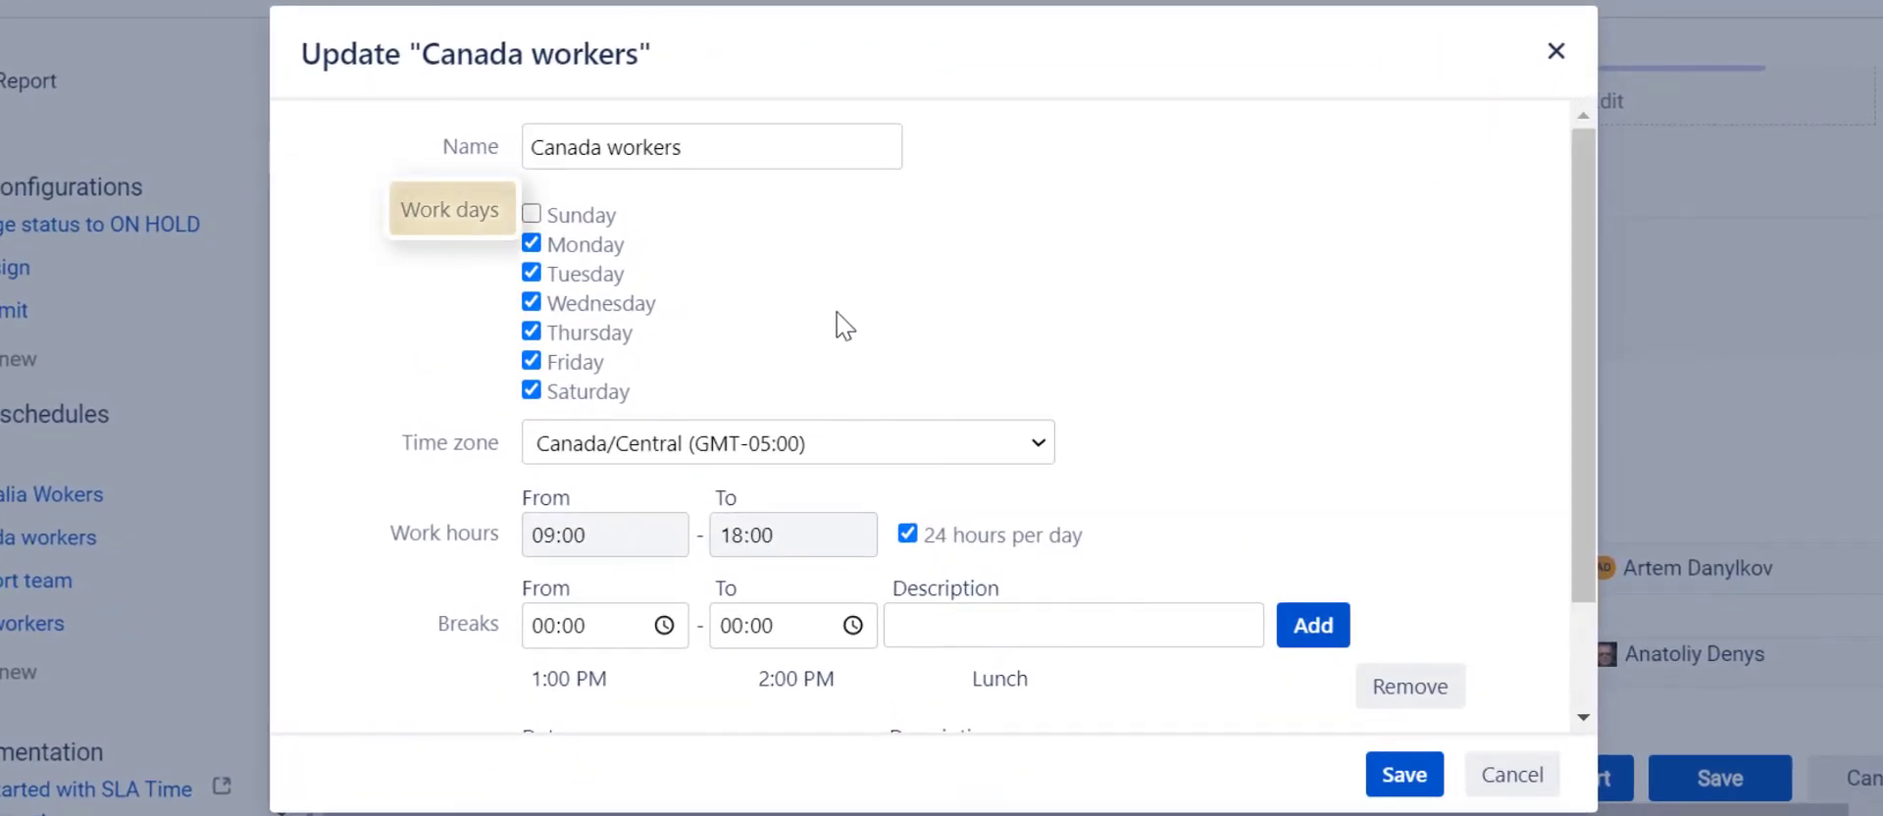
left_click(530, 391)
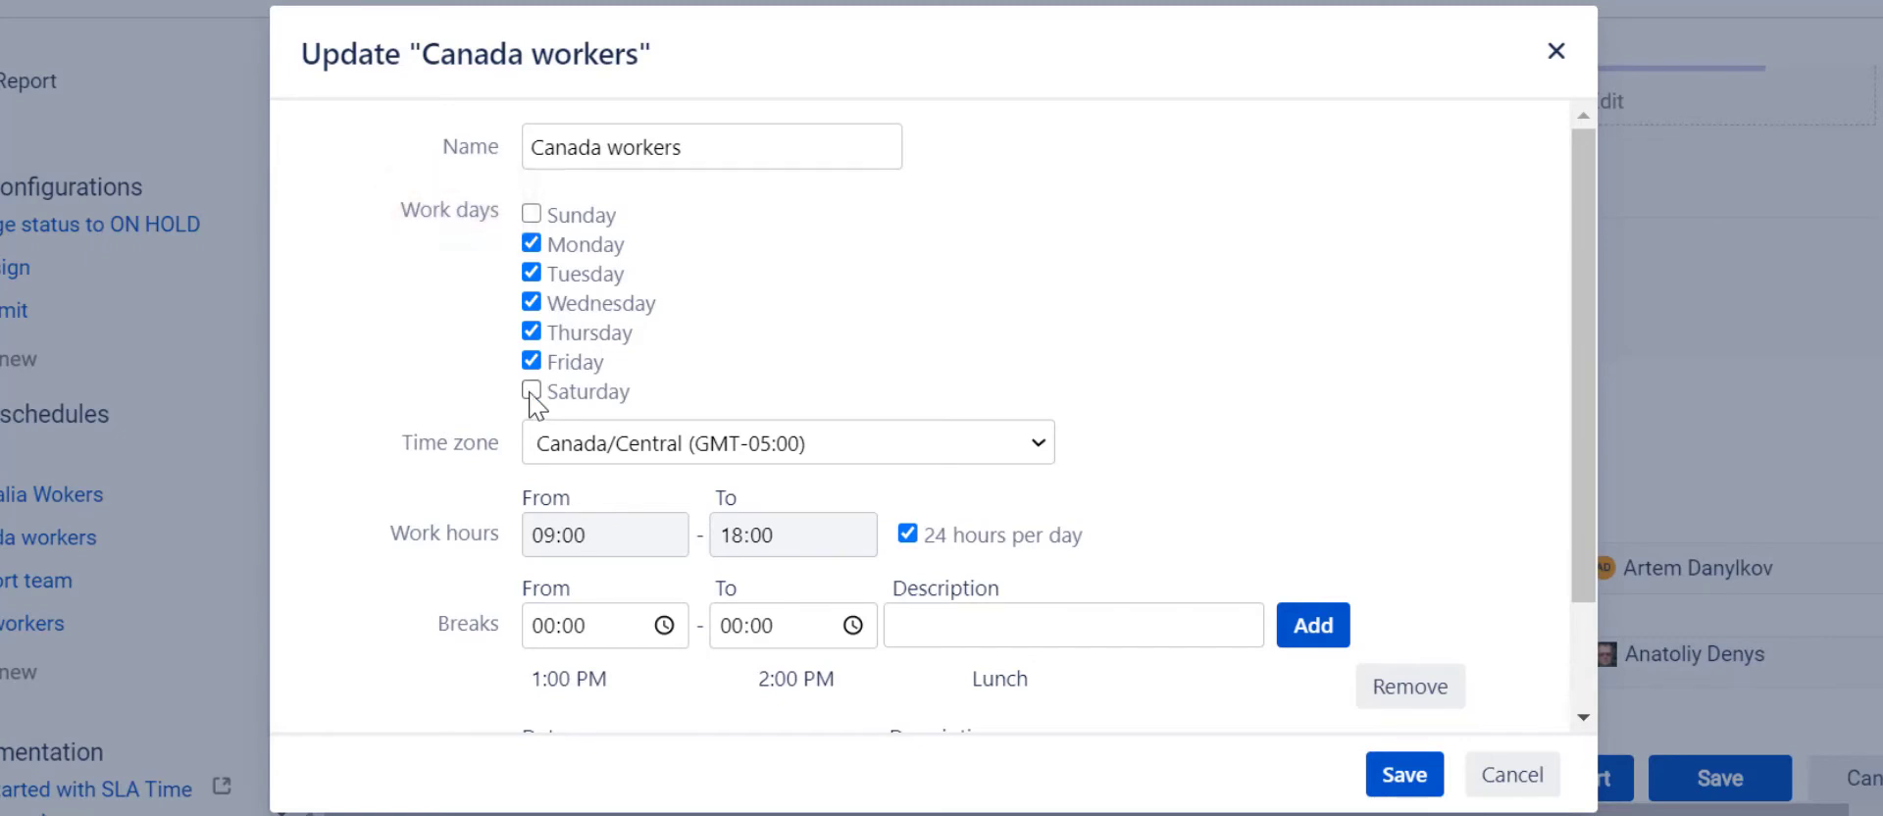
Step: Set the Canada workers time zone to Canada/Eastern (GMT-04:00) and turn off the 24 hours per day option
left_click(576, 449)
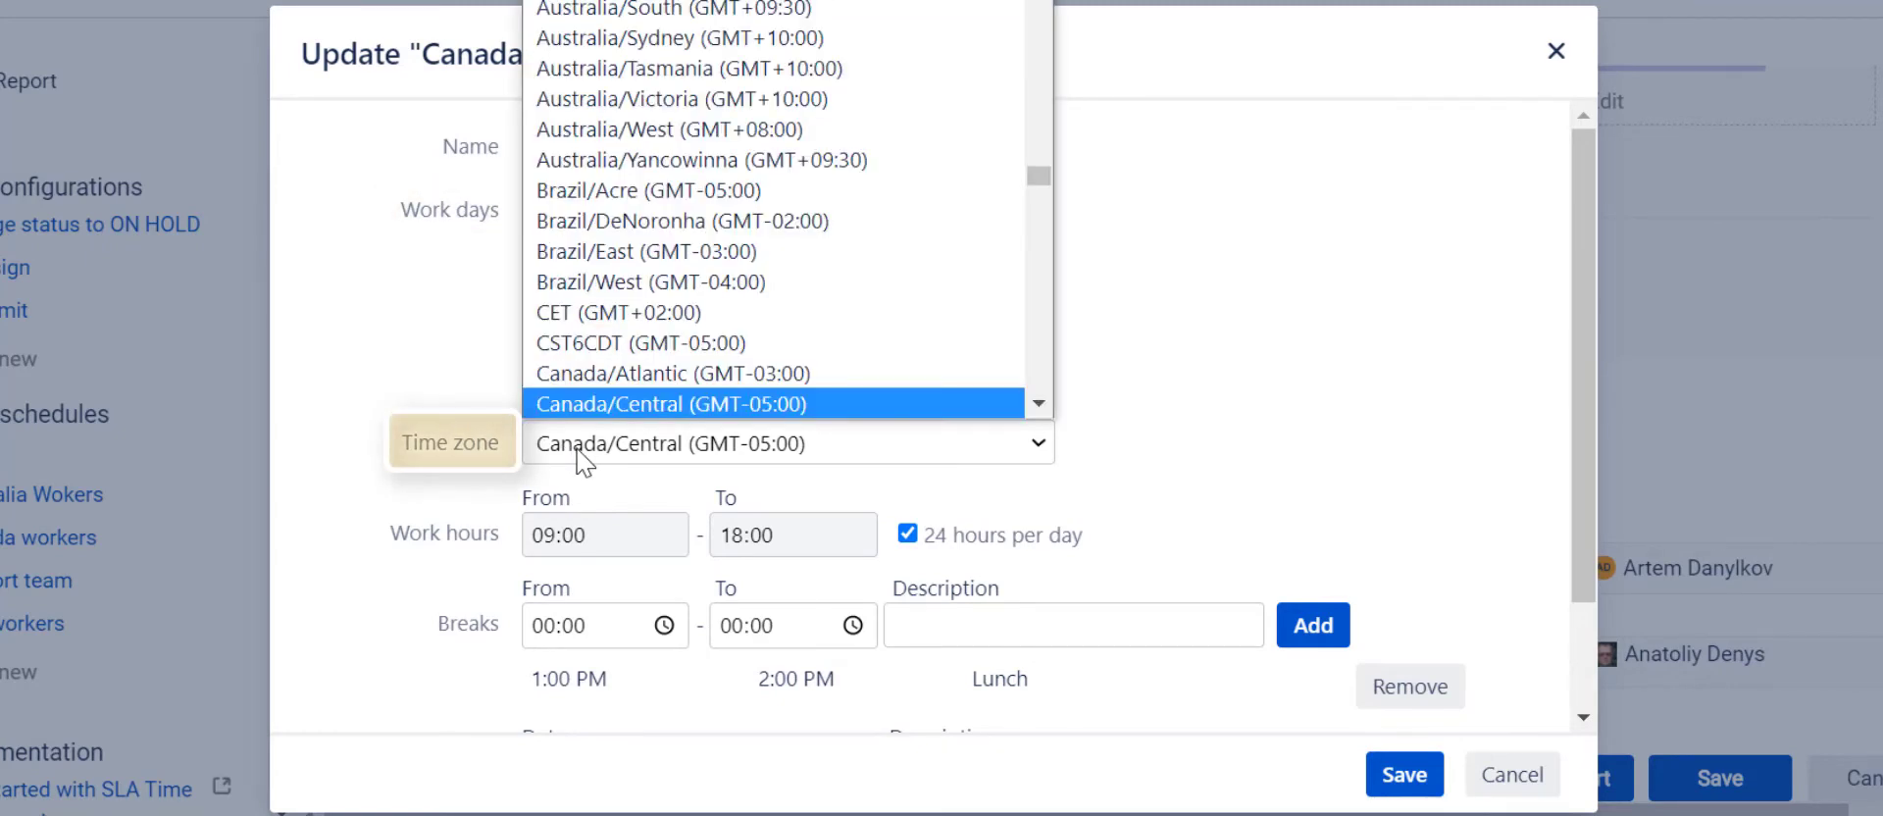
scroll(579, 389, "down", 1)
left_click(576, 373)
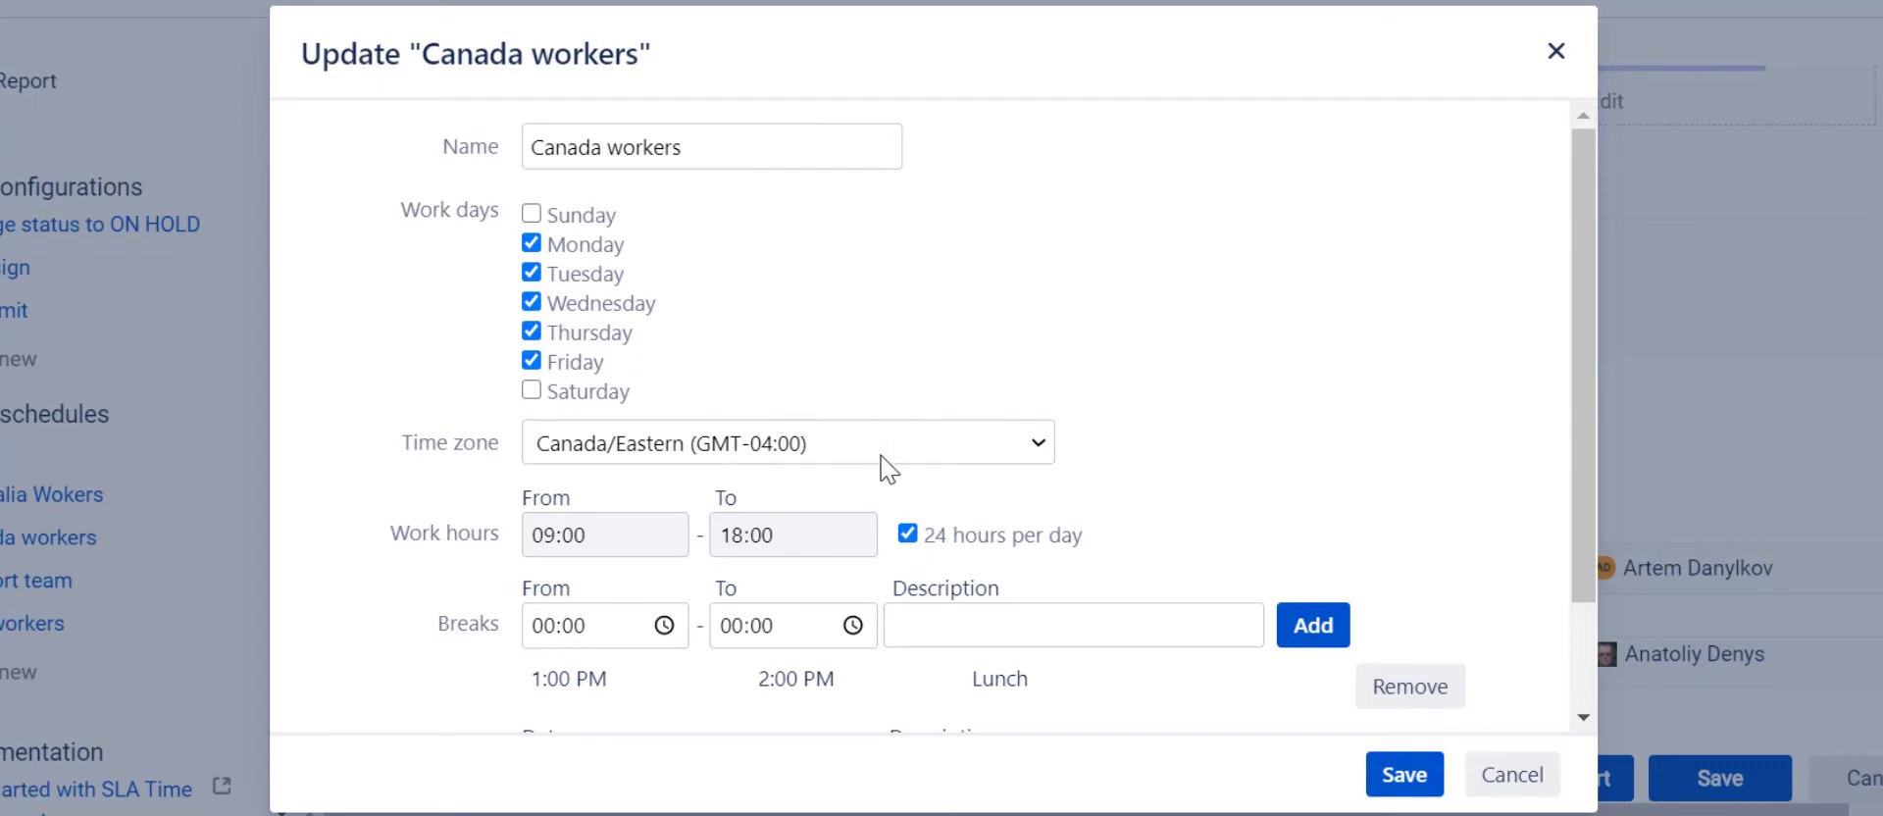
left_click(908, 533)
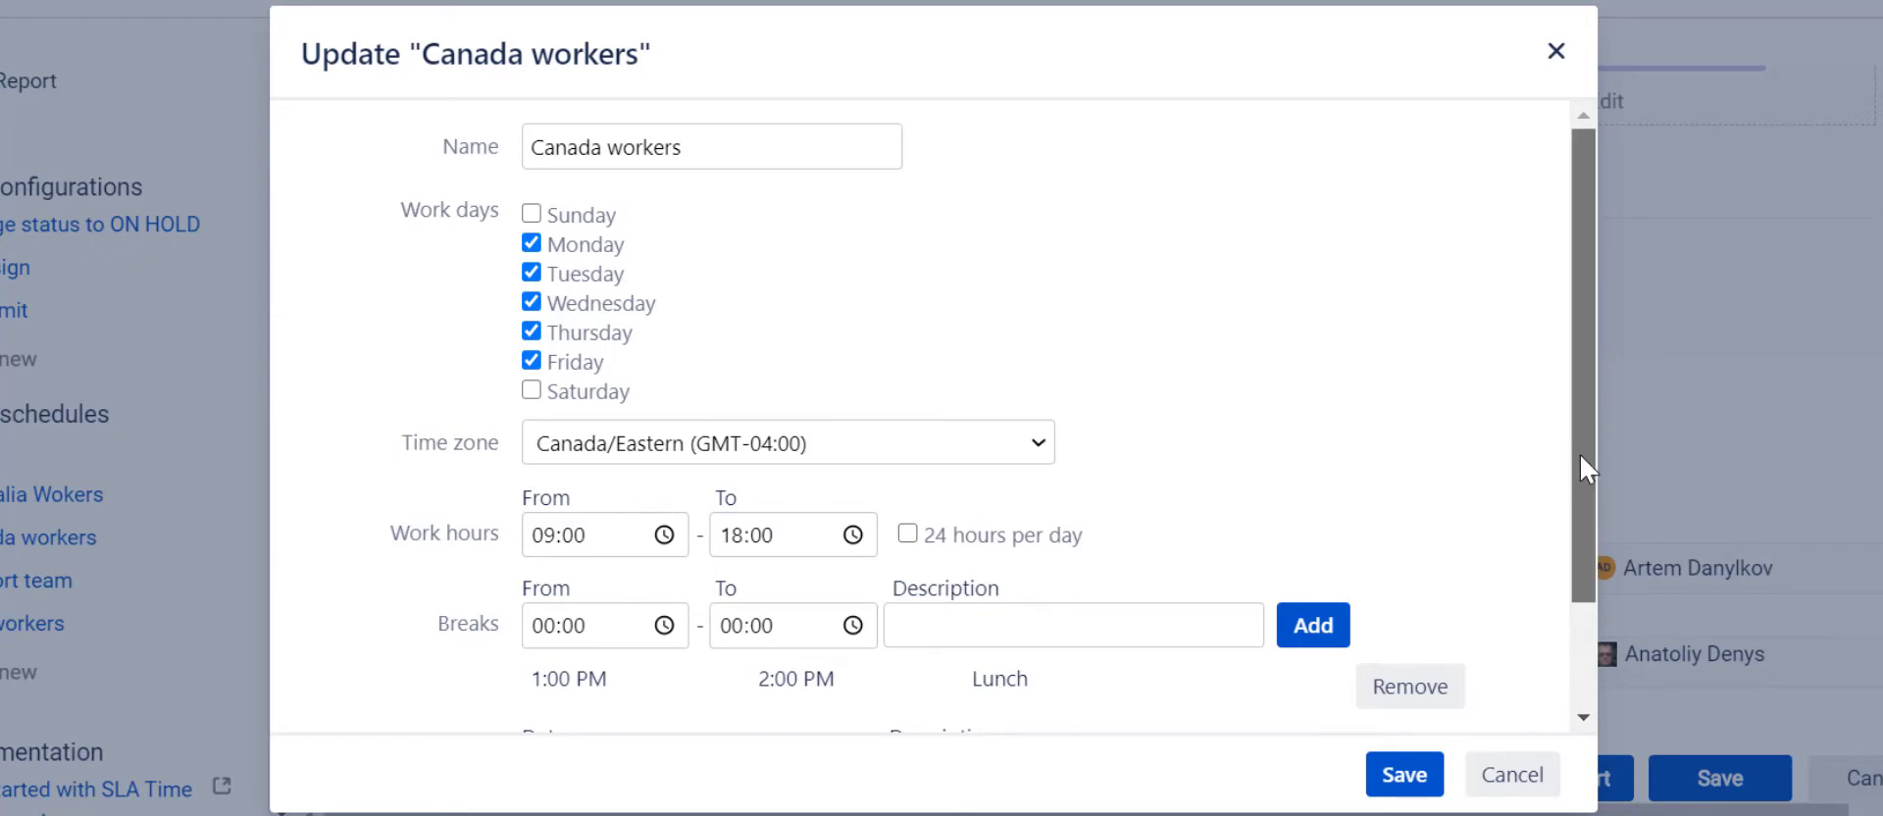
left_click_drag(1579, 453, 1590, 575)
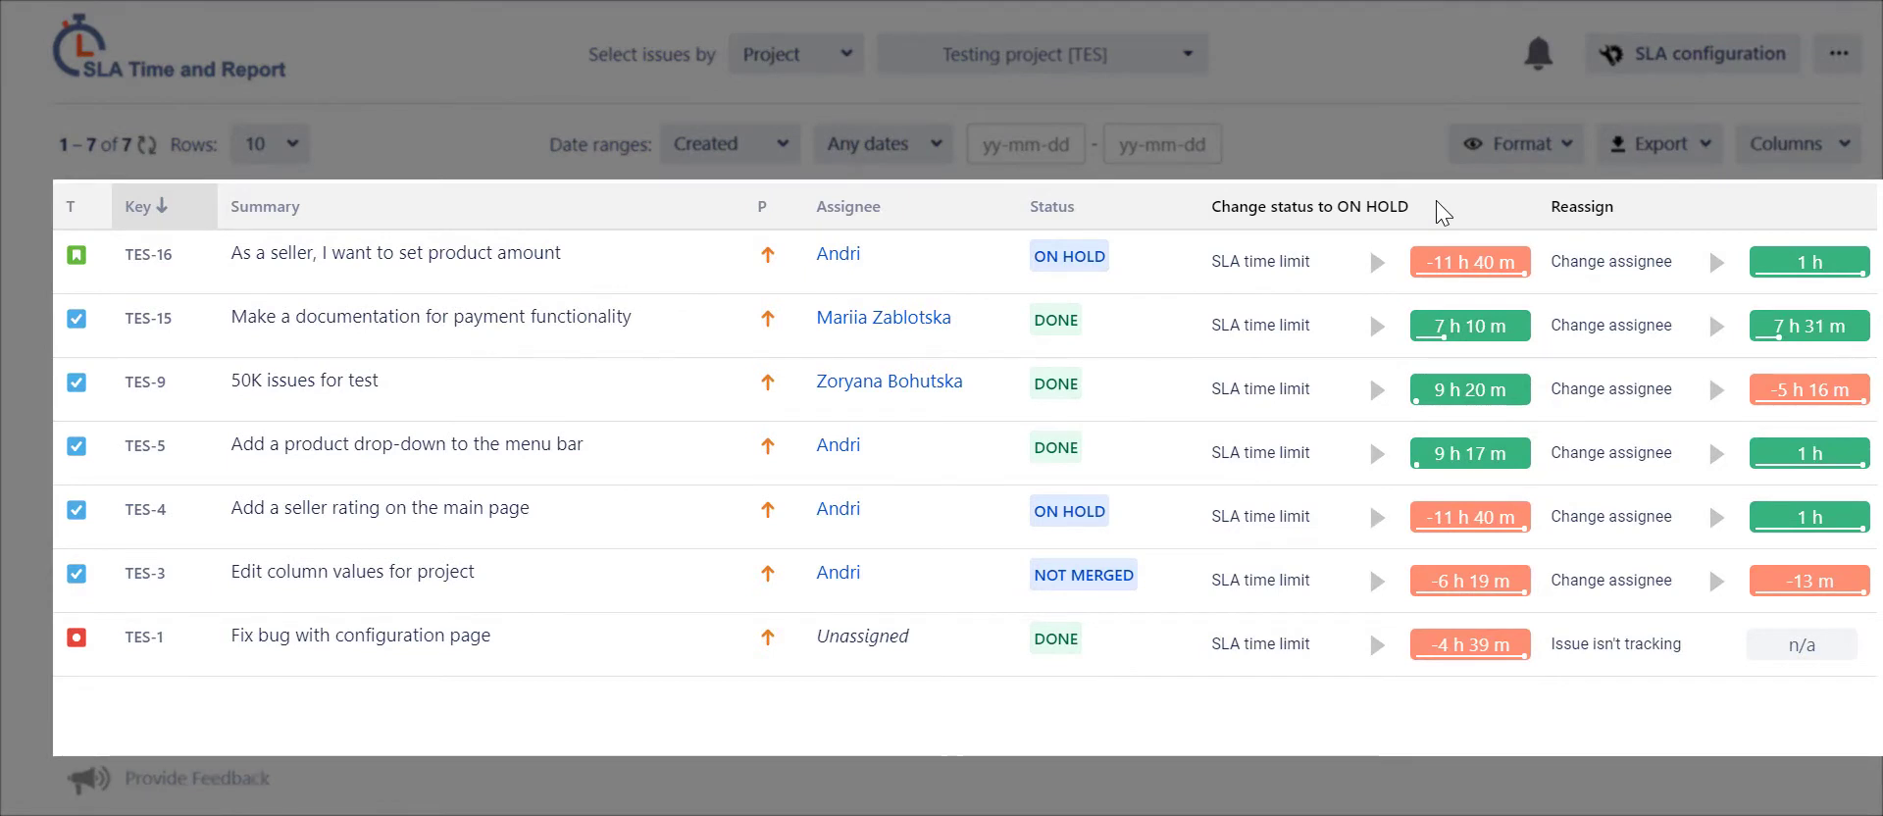
Step: Examine the Change status to ON HOLD goals of TES-15 and the Reassign goals of TES-5 in the report table, then collapse them
mouse_move(1381, 208)
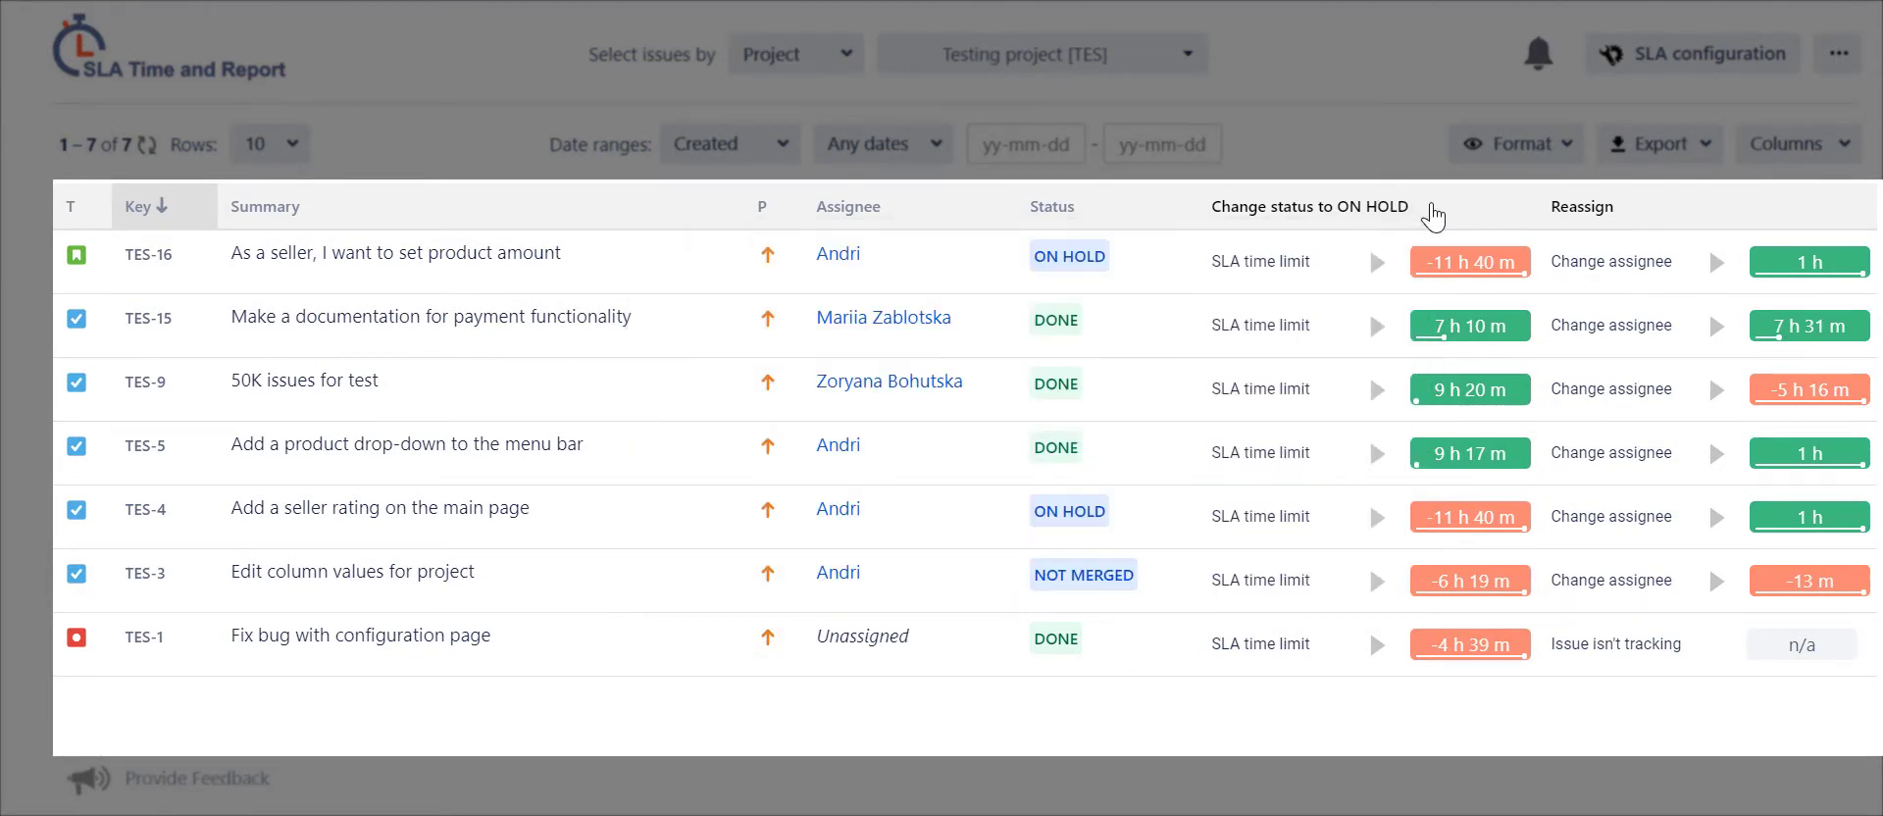
left_click(1374, 332)
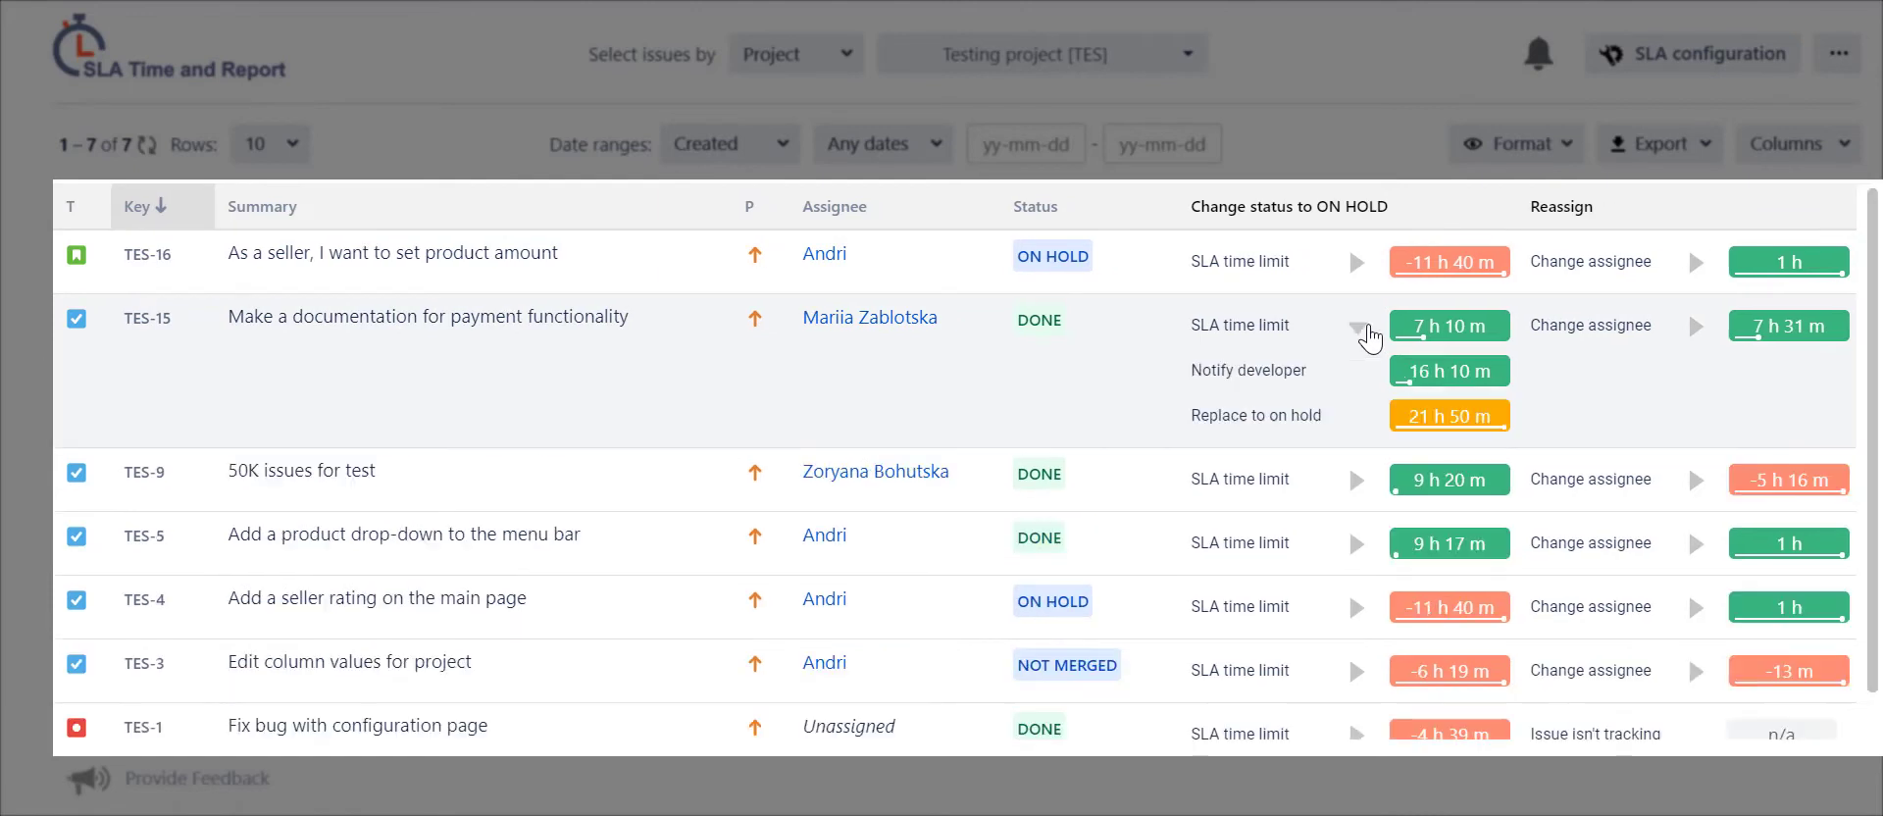
left_click(1692, 544)
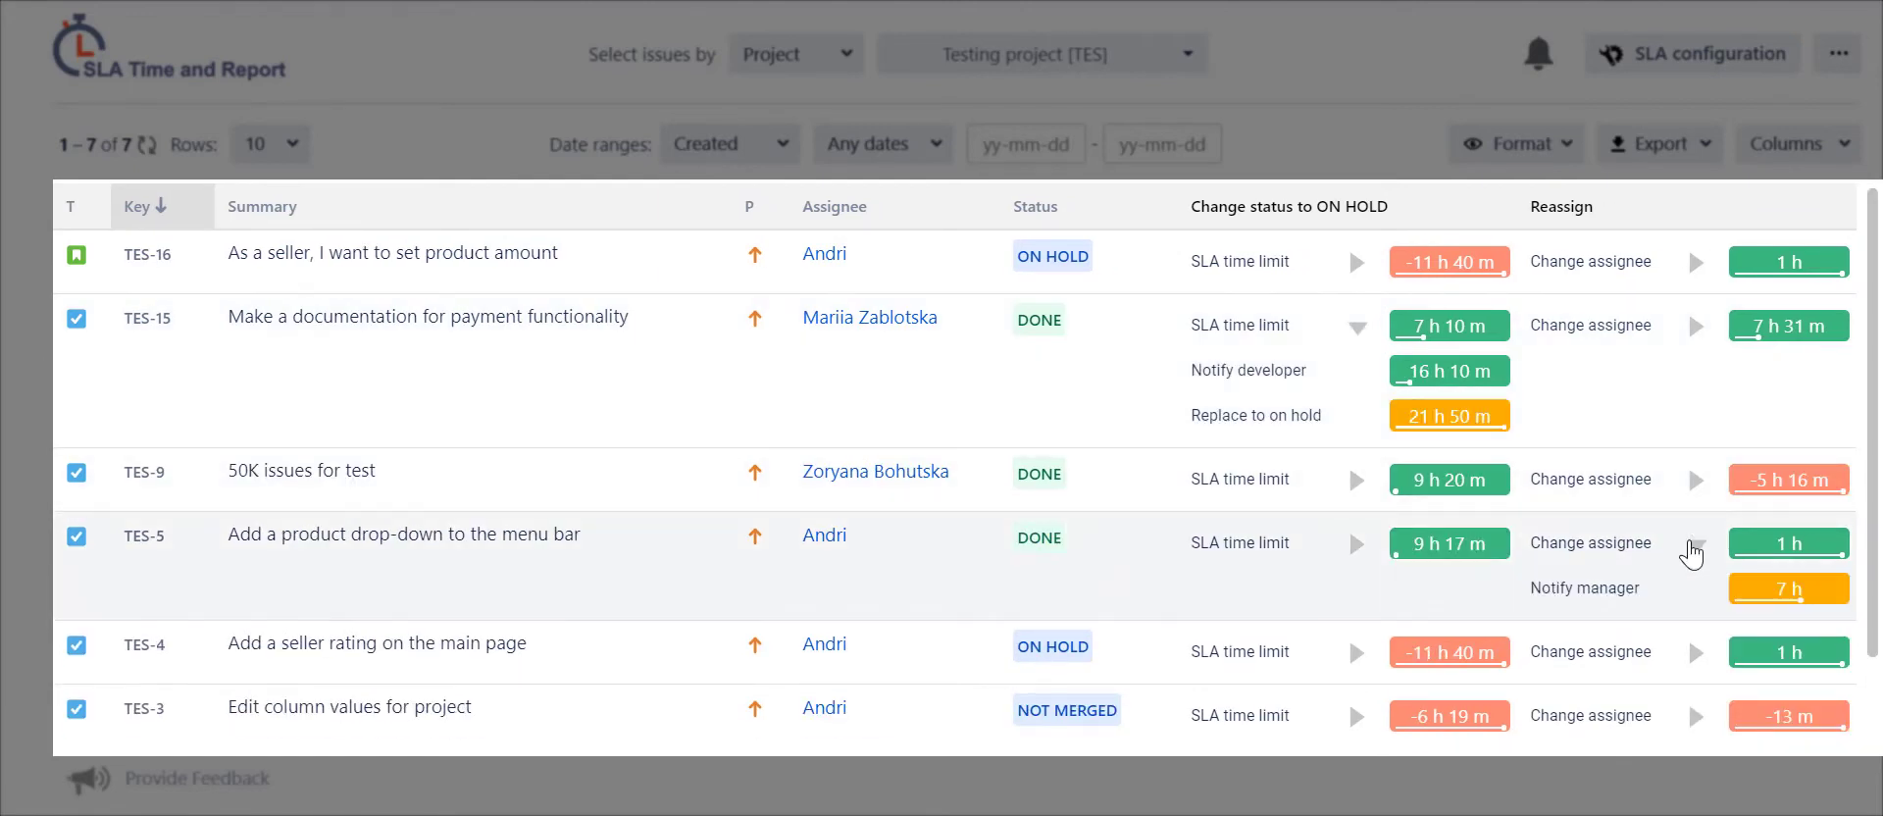
left_click(1691, 554)
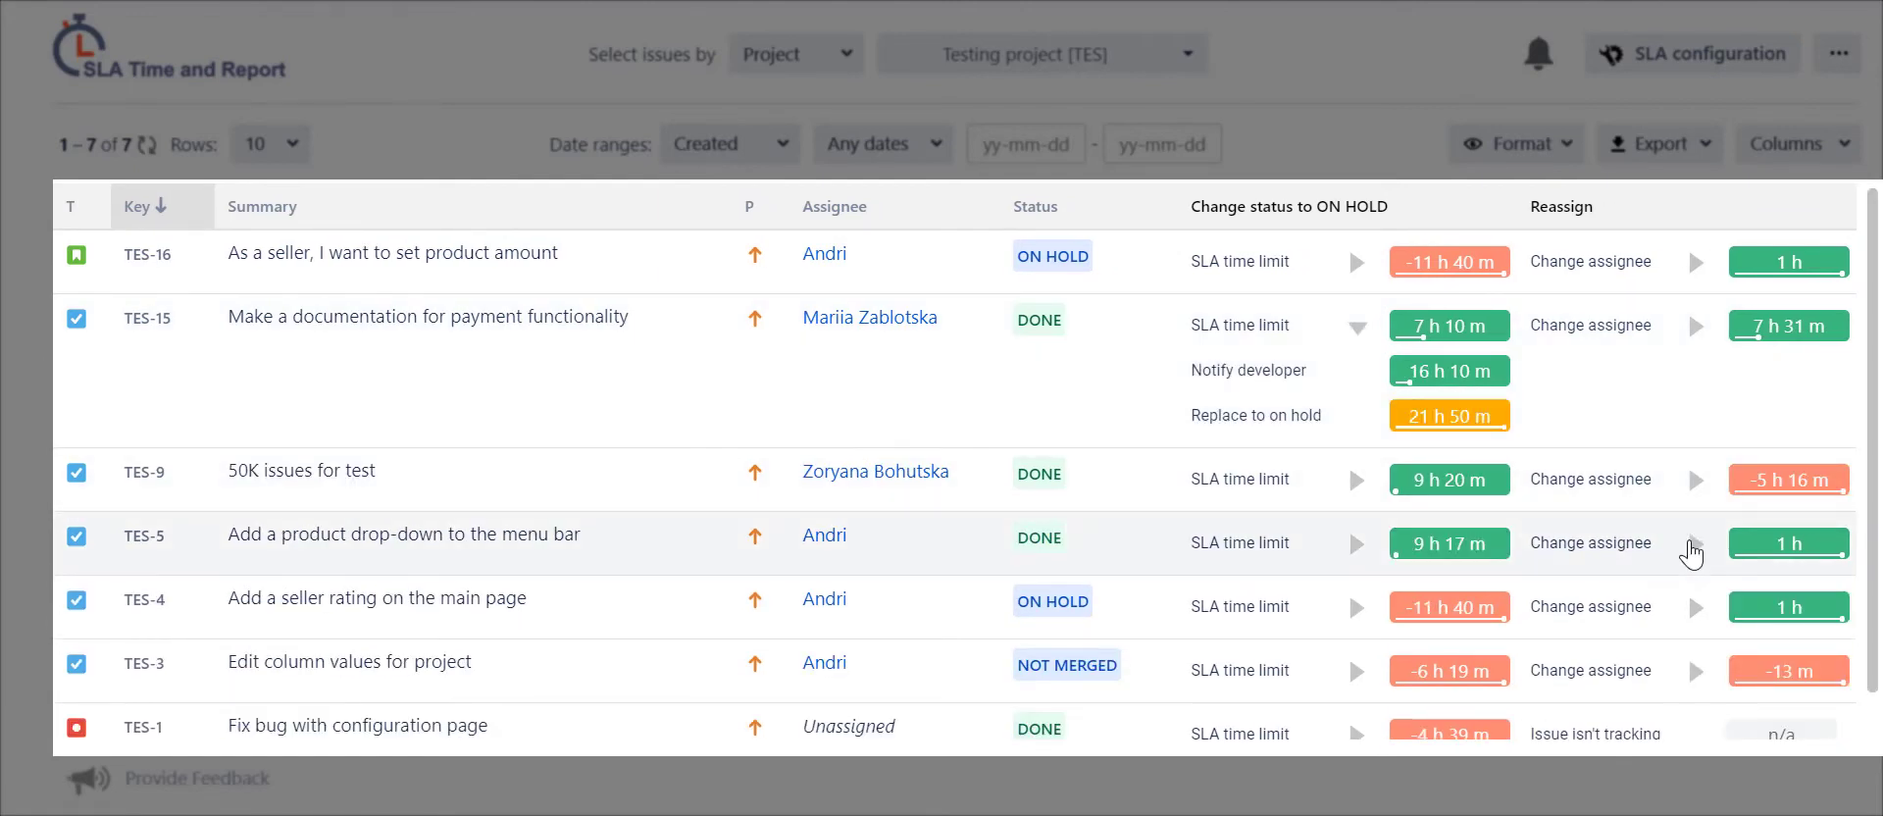
left_click(1363, 331)
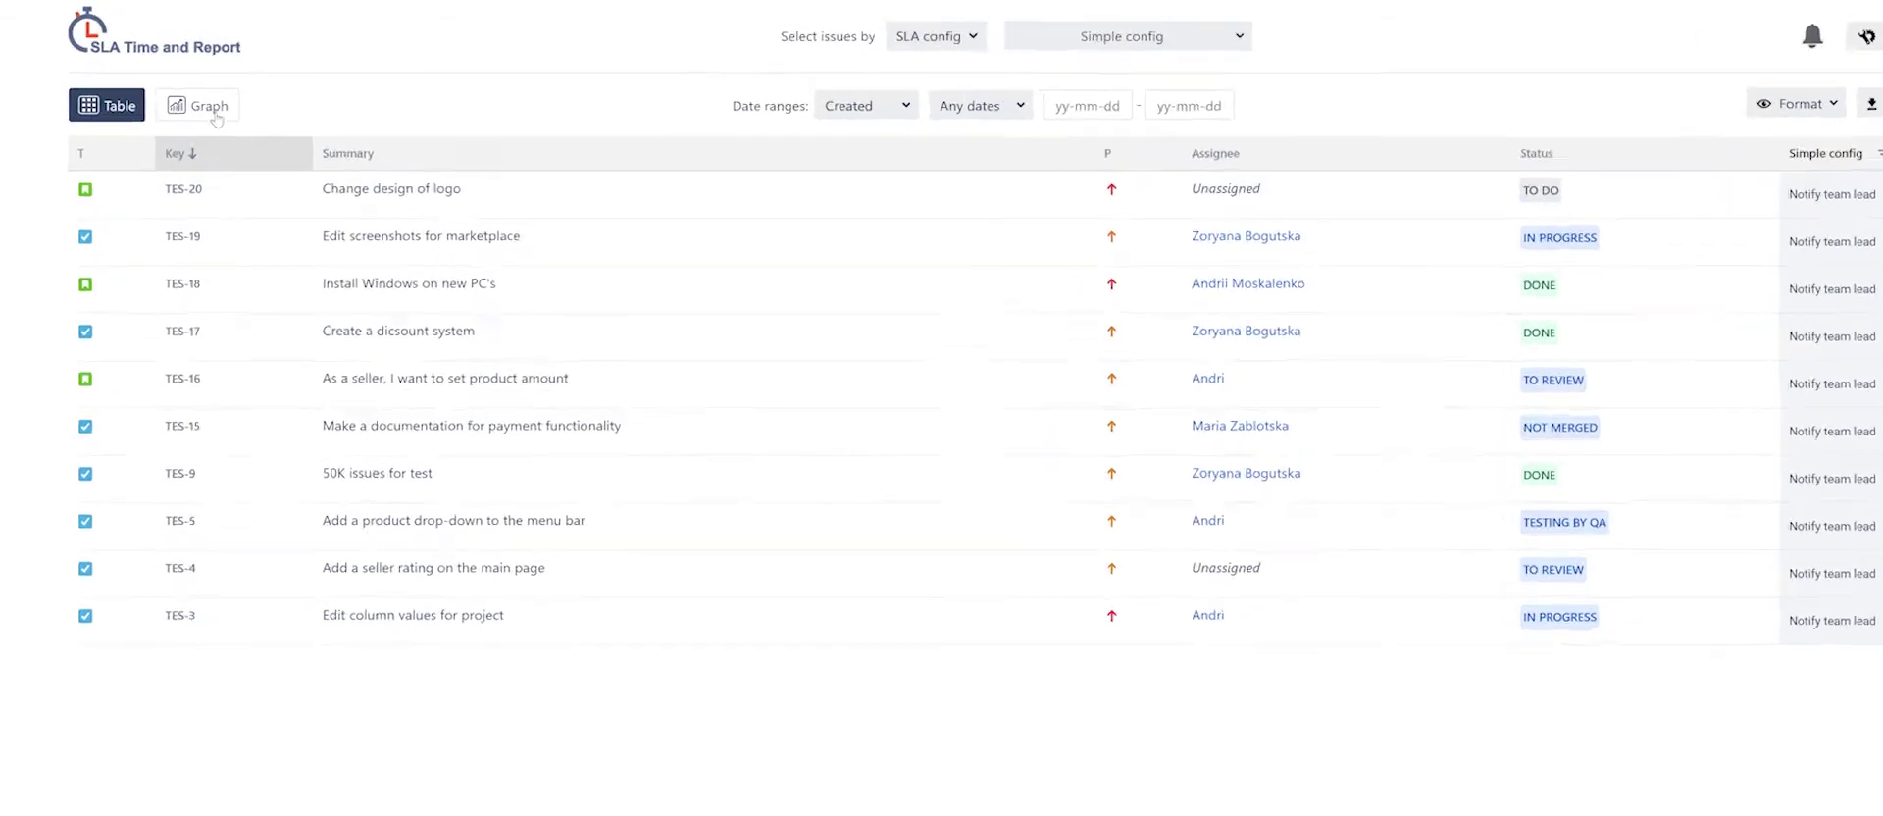
Step: Switch the report to the graph view and examine the monthly Time to First Response points in SLA Met vs Exceeded issues
left_click(270, 176)
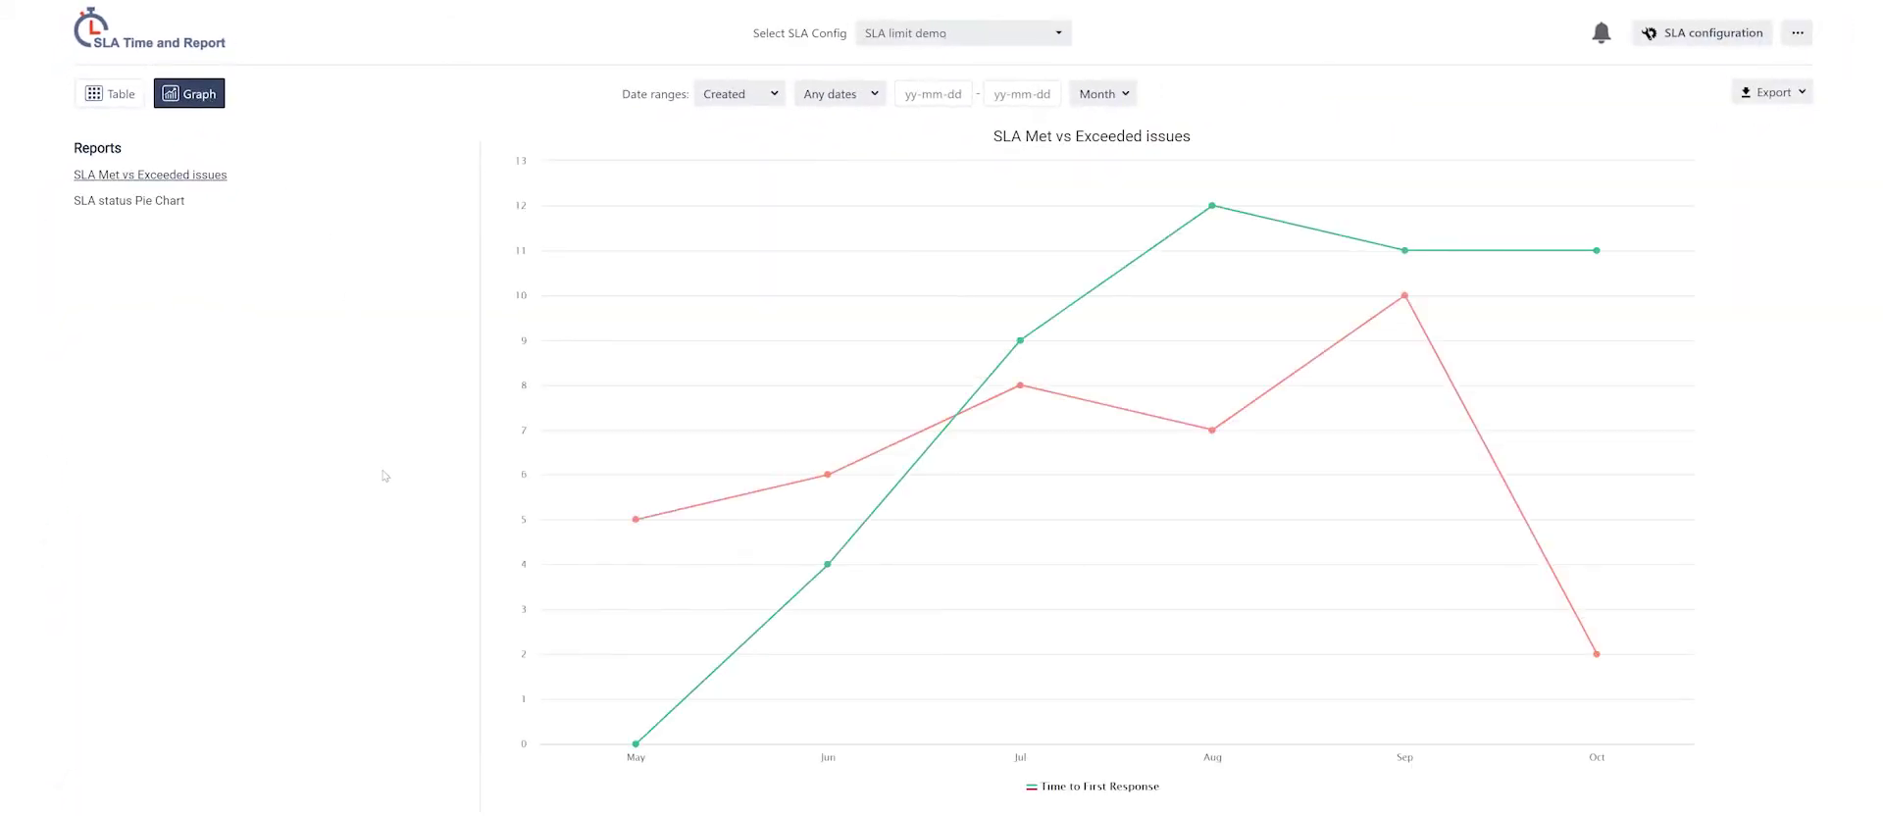
mouse_move(636, 744)
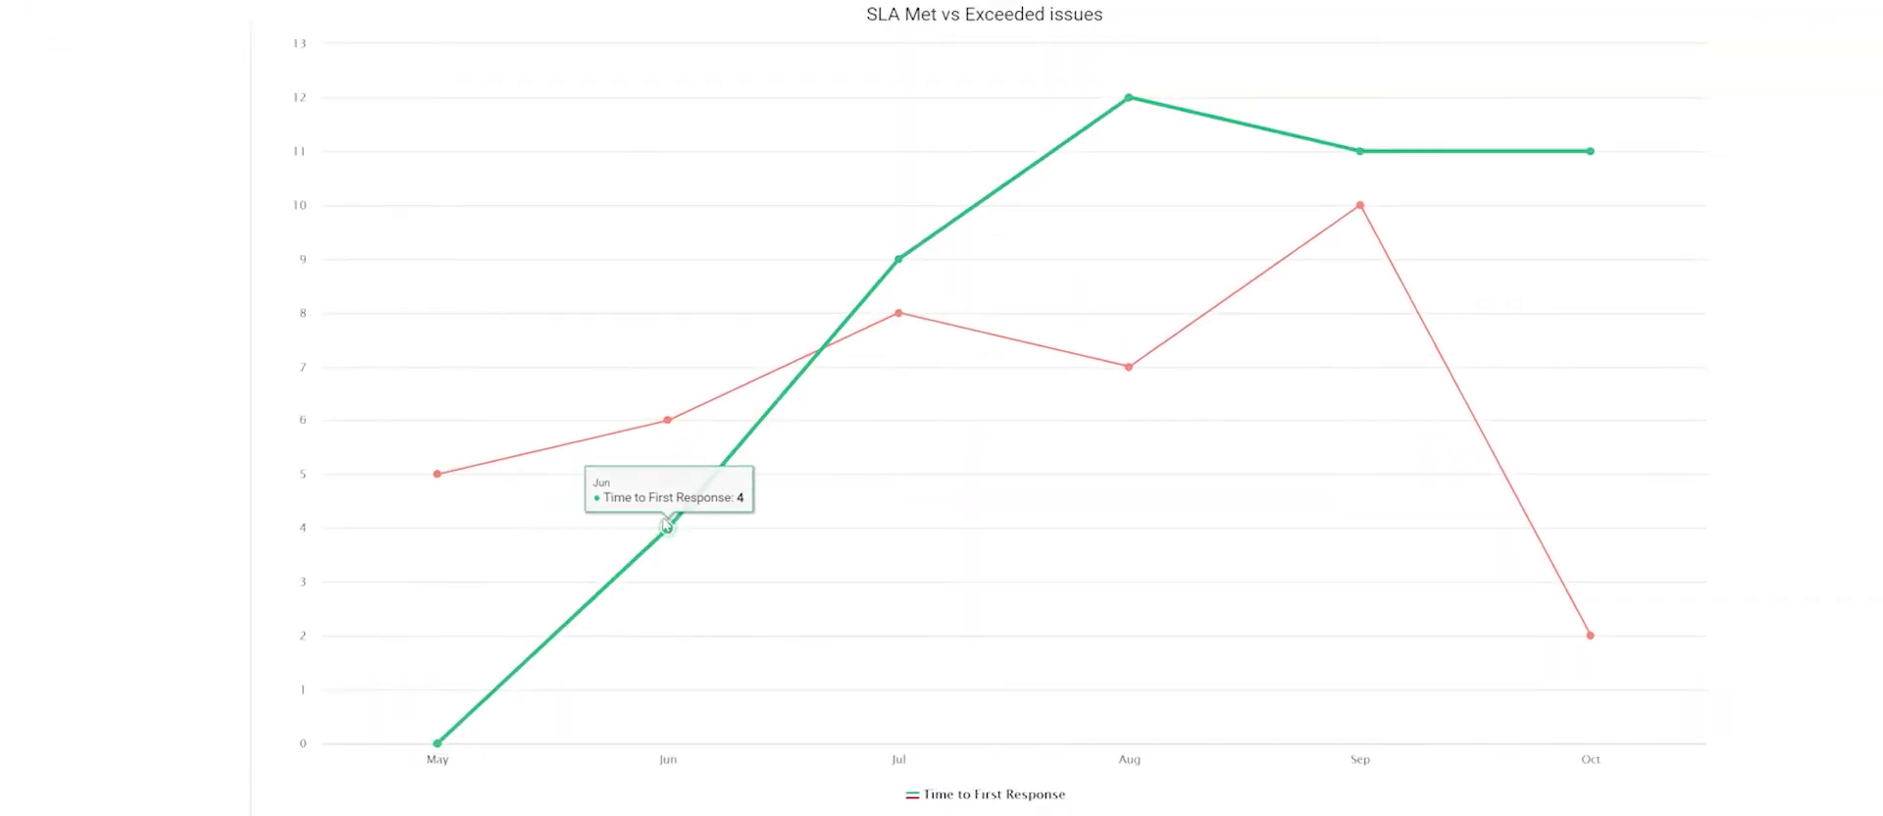
mouse_move(899, 259)
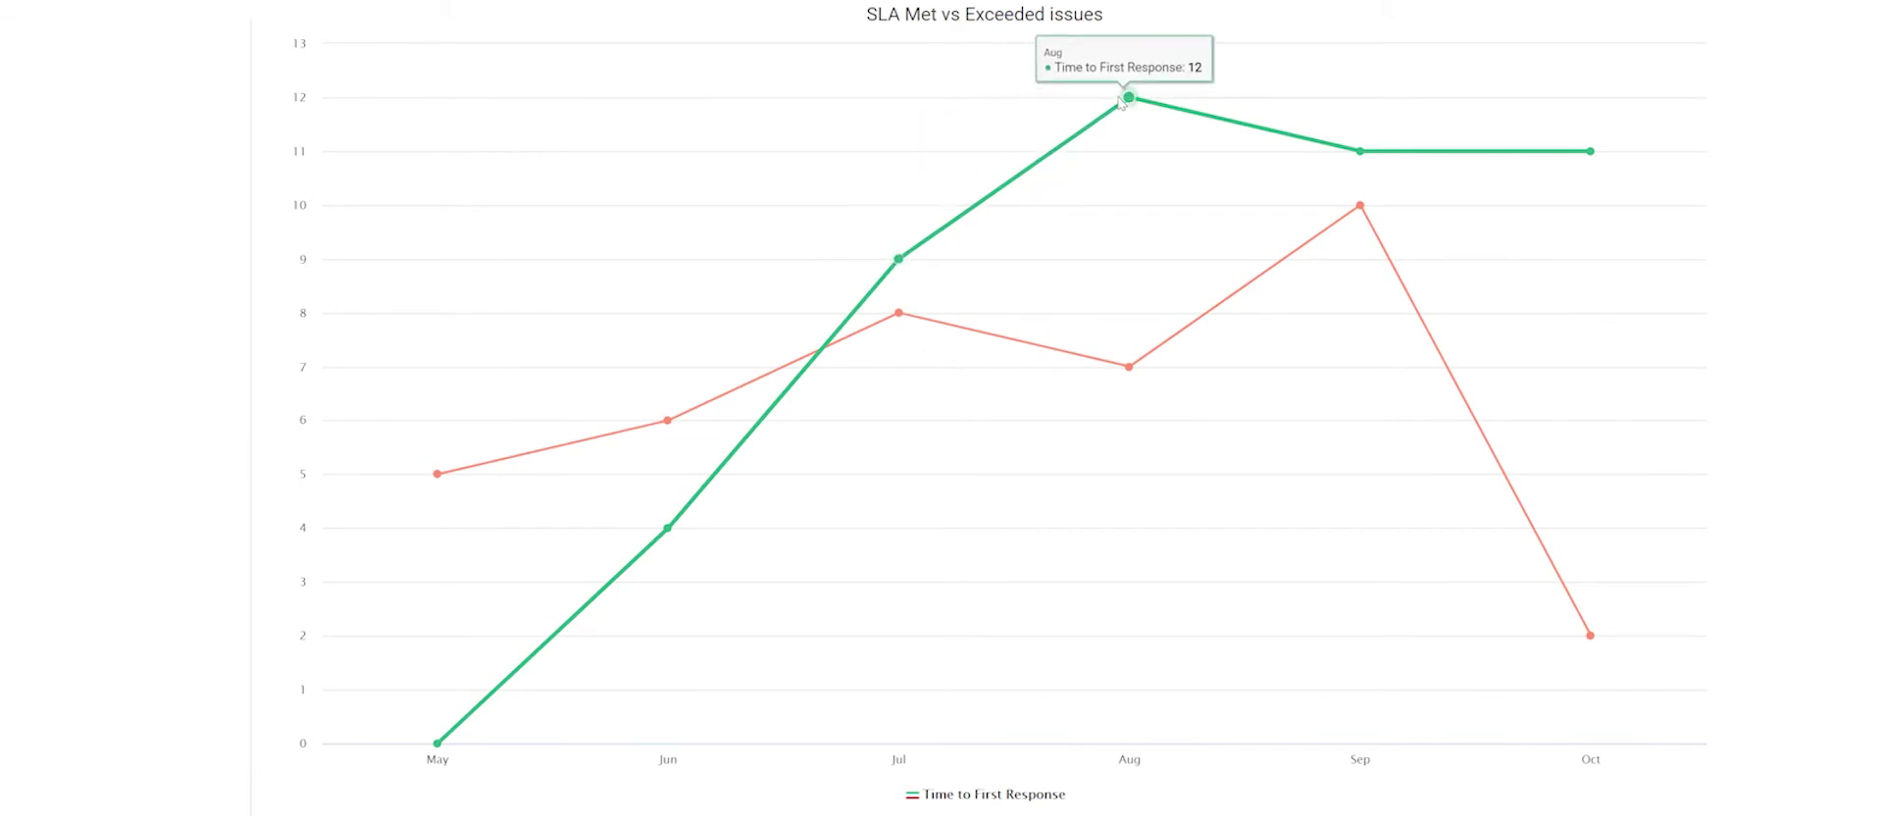
mouse_move(1373, 117)
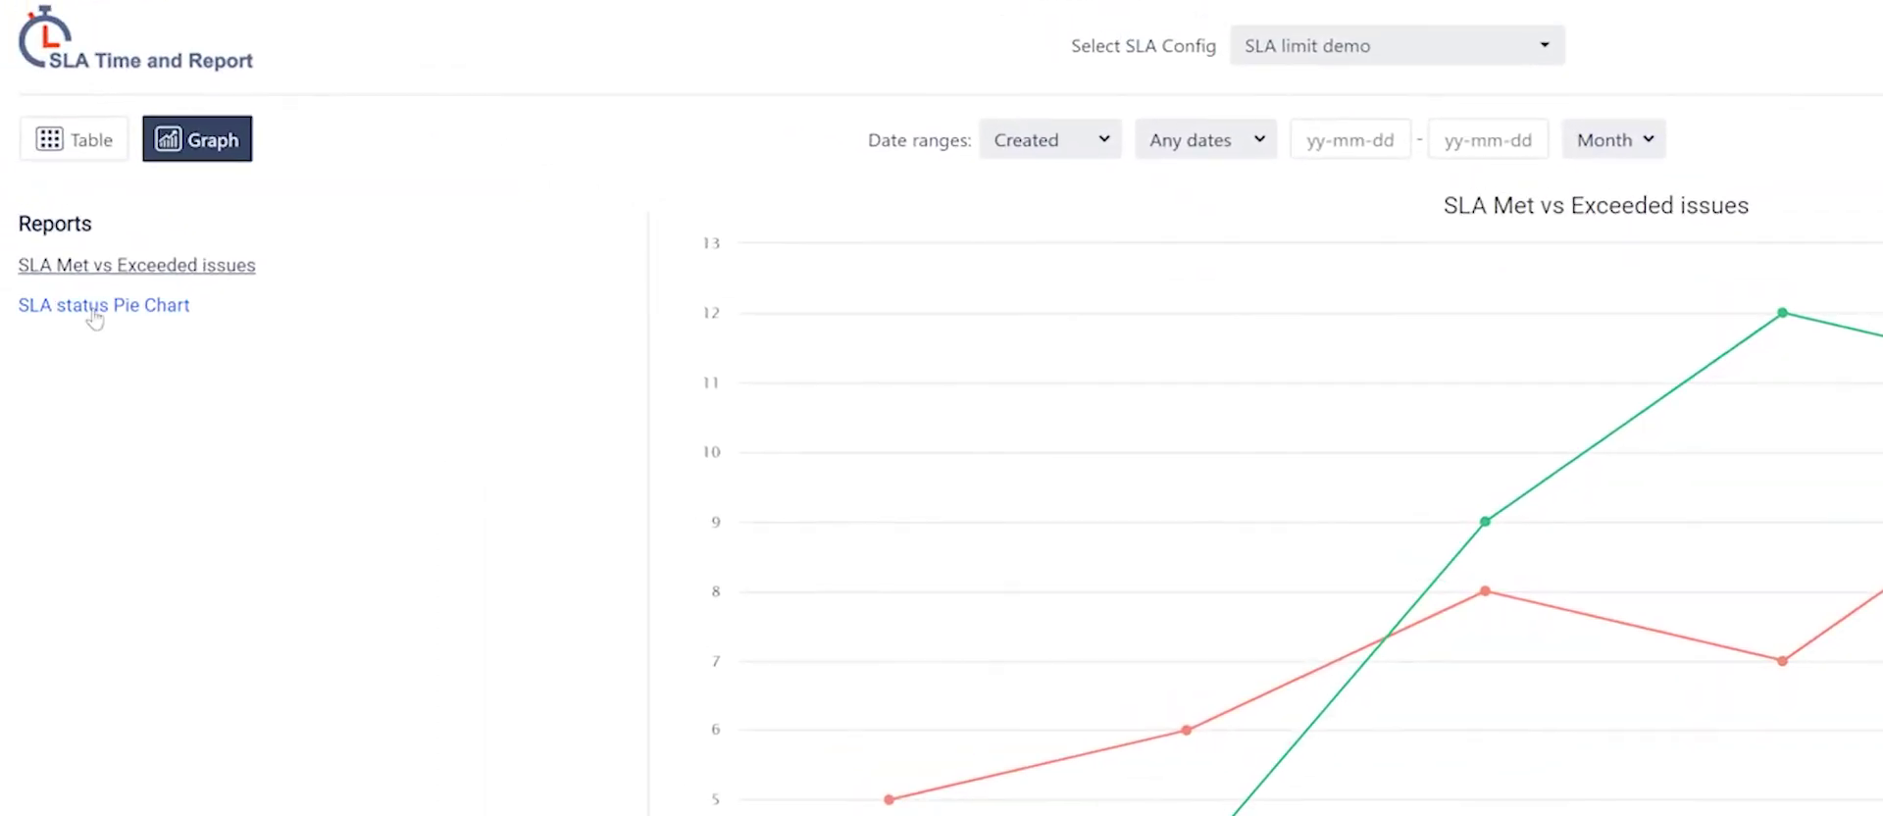
Step: Show the SLA status Pie Chart report and export it as a PDF
left_click(93, 308)
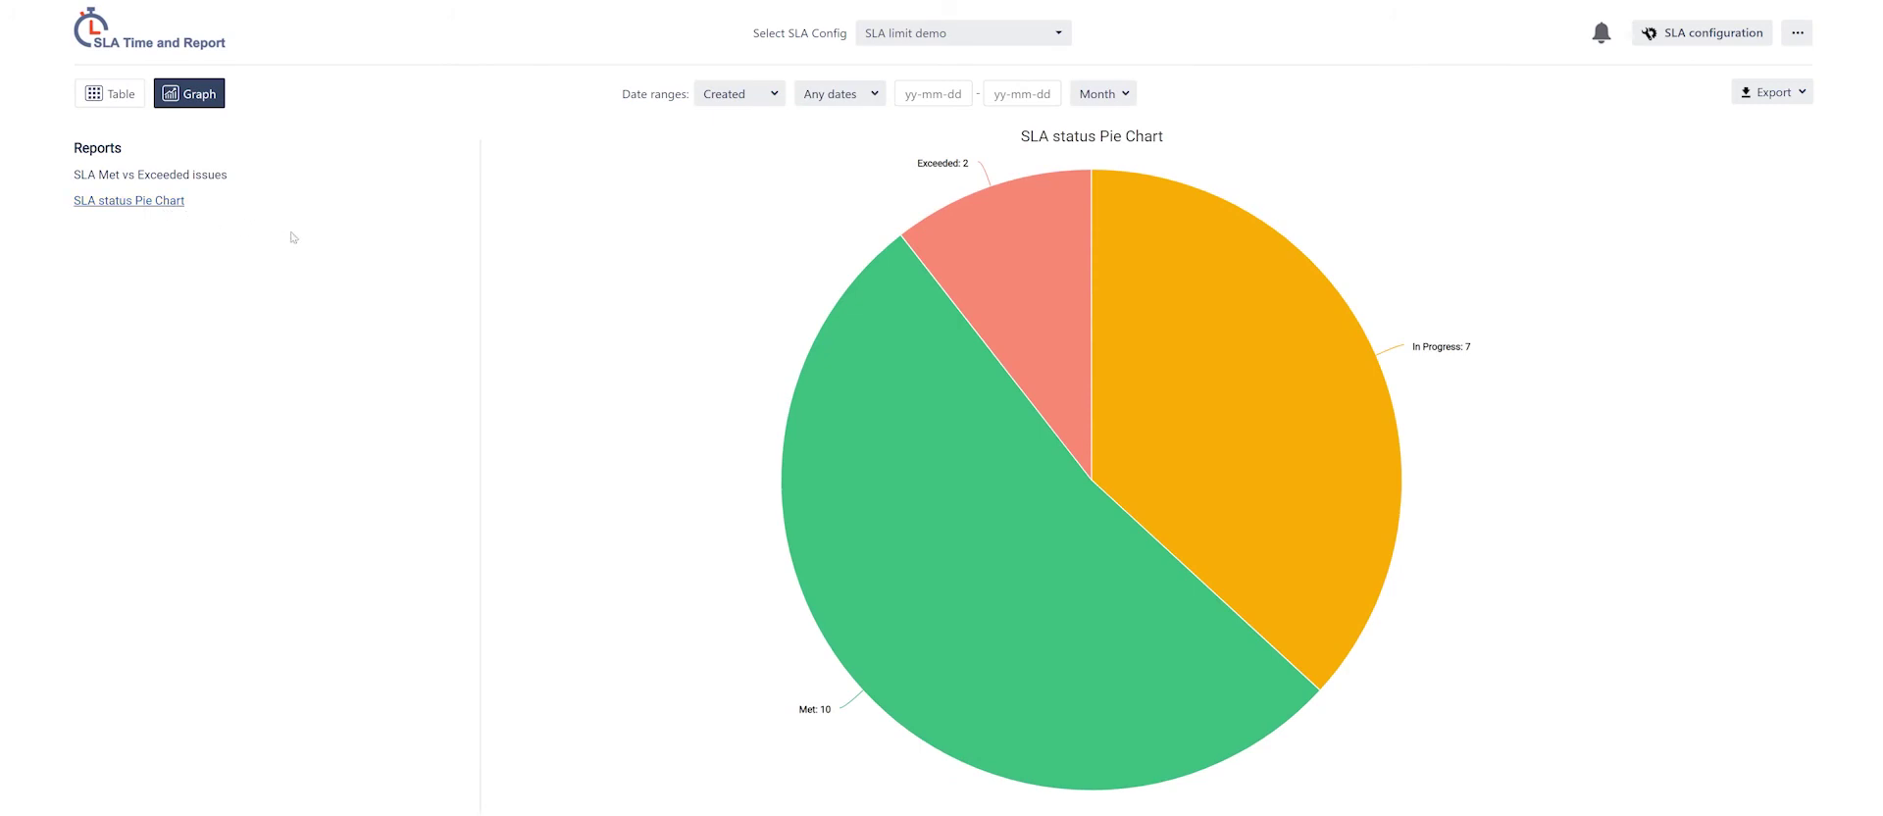
mouse_move(836, 391)
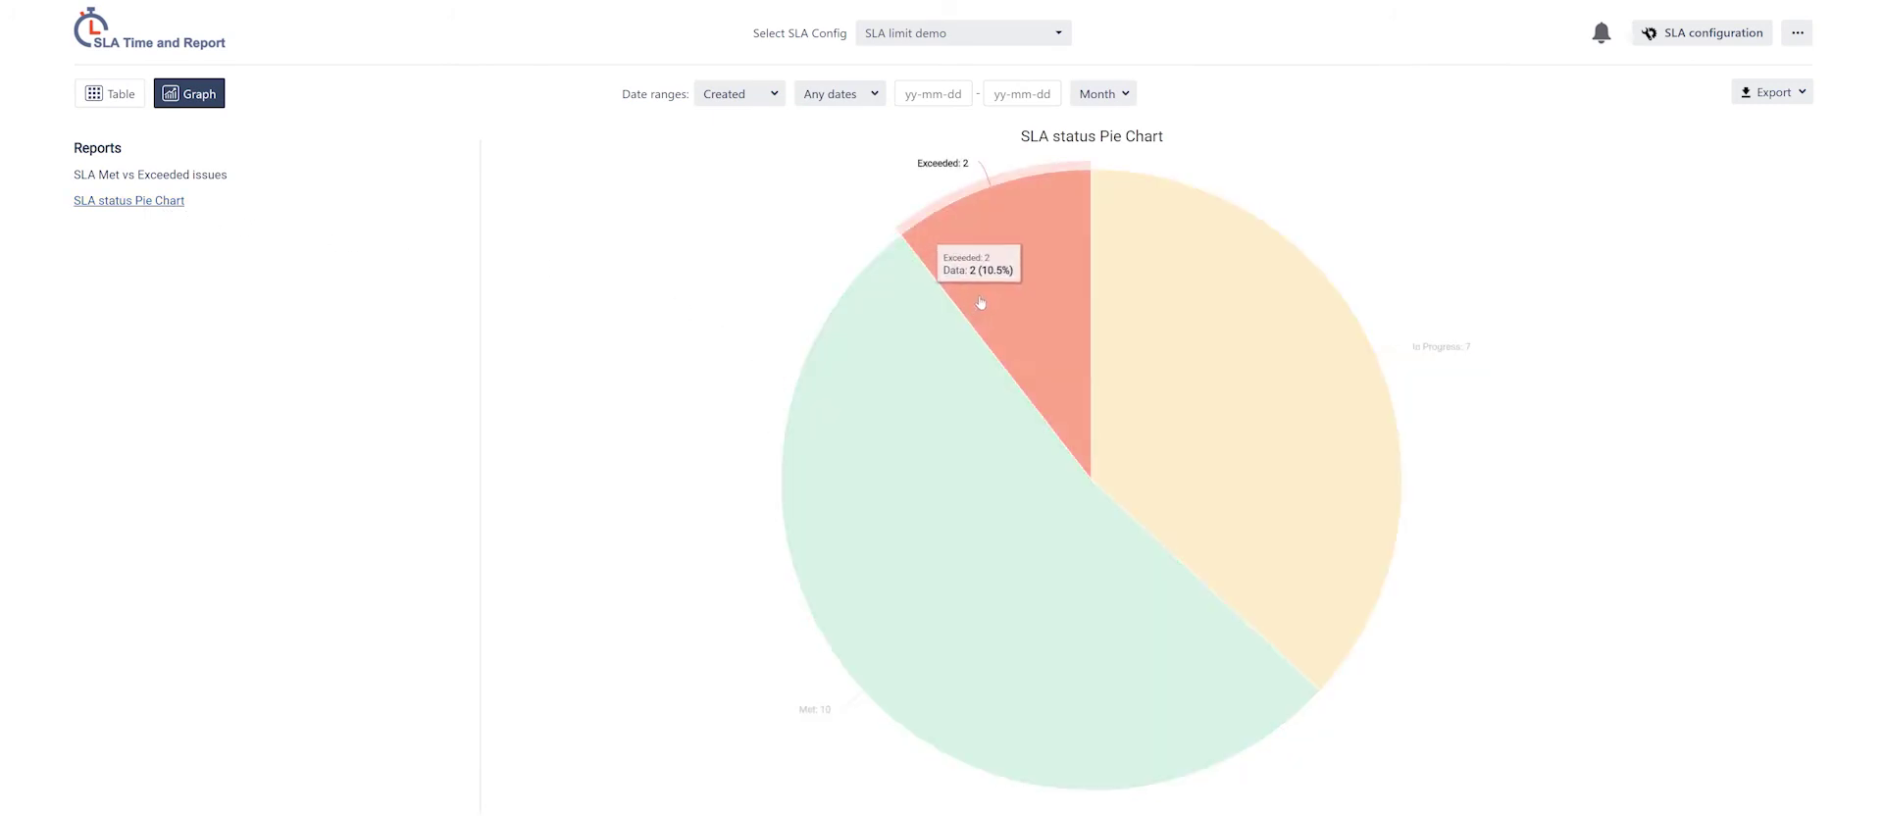
mouse_move(1183, 342)
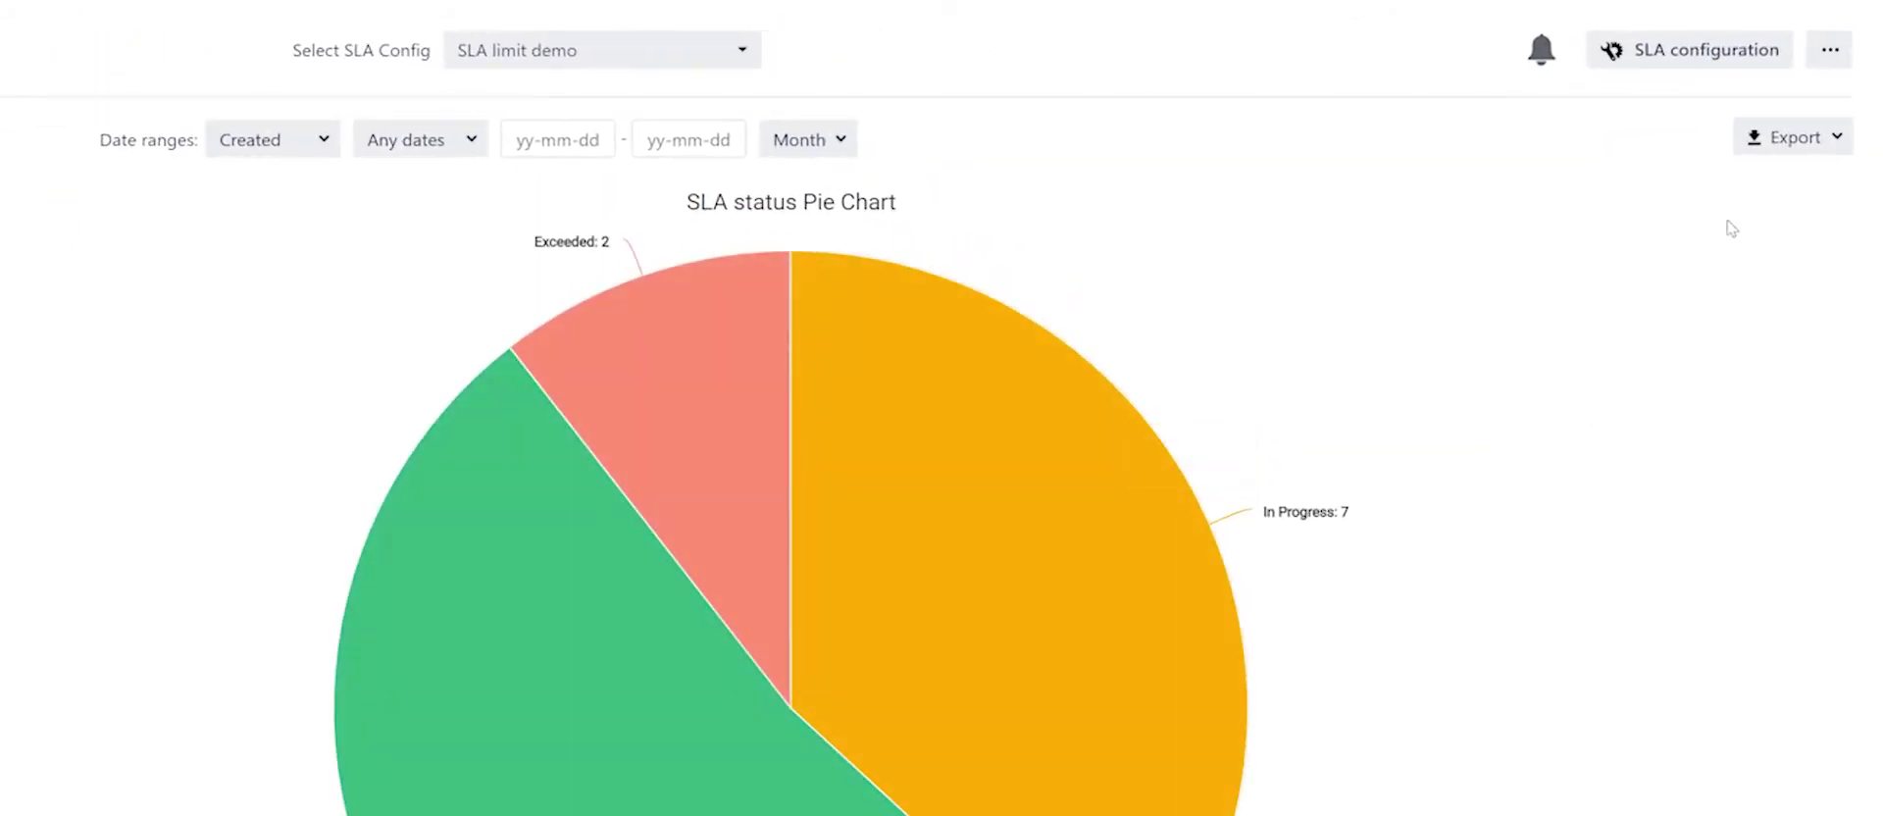
left_click(1783, 129)
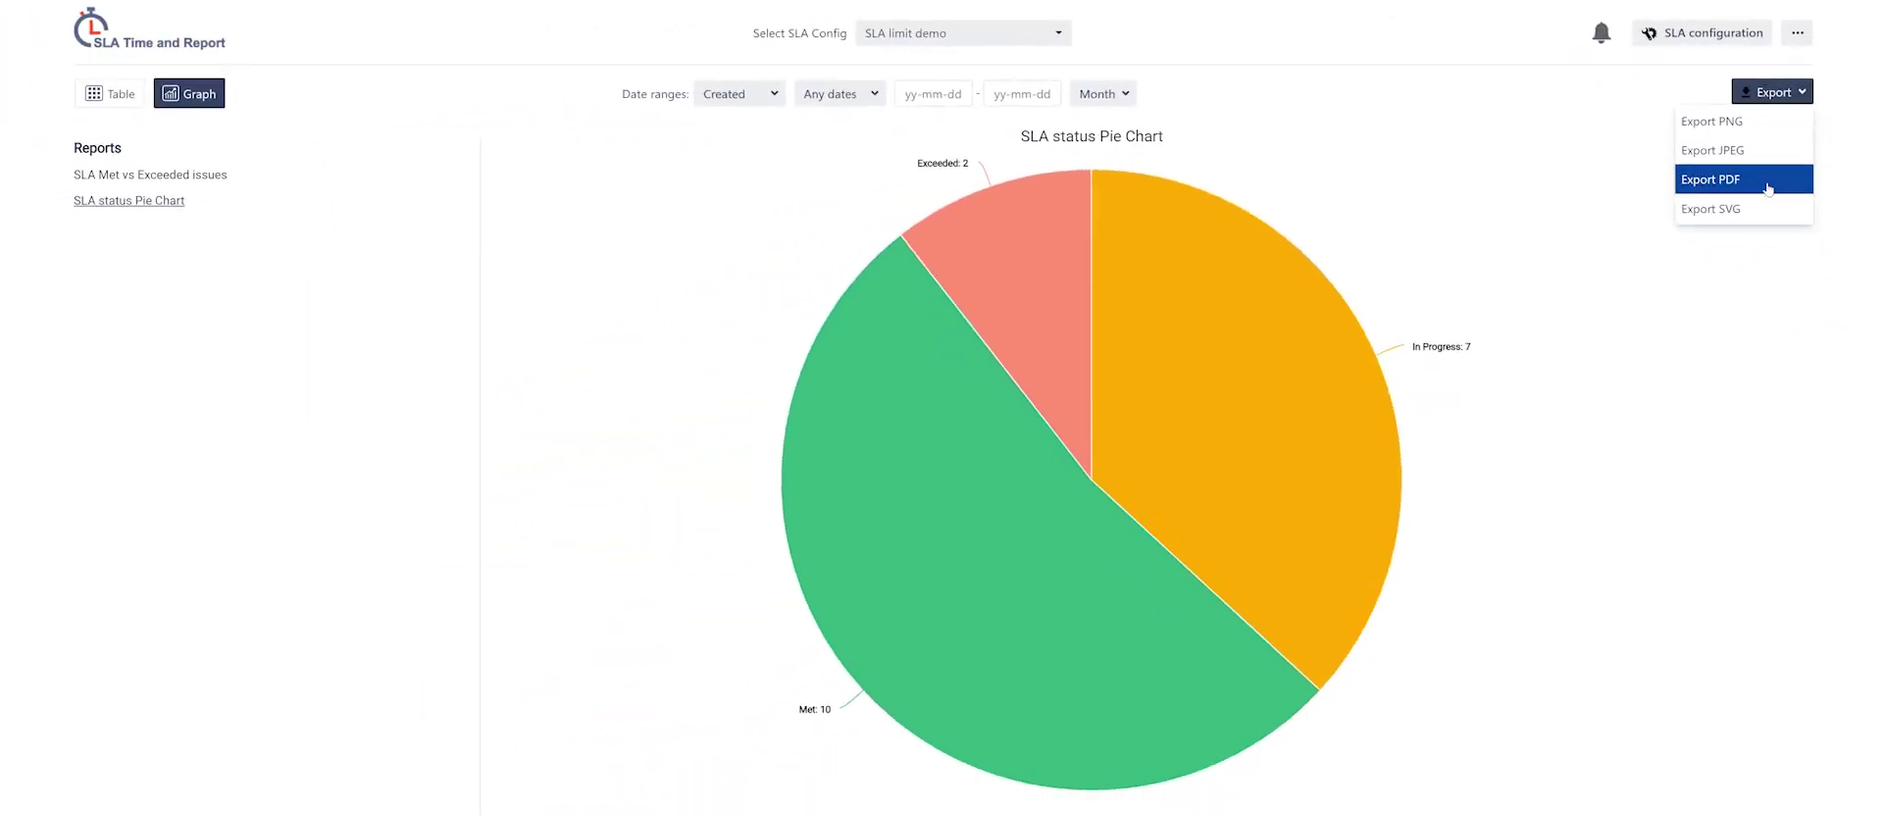
left_click(1768, 188)
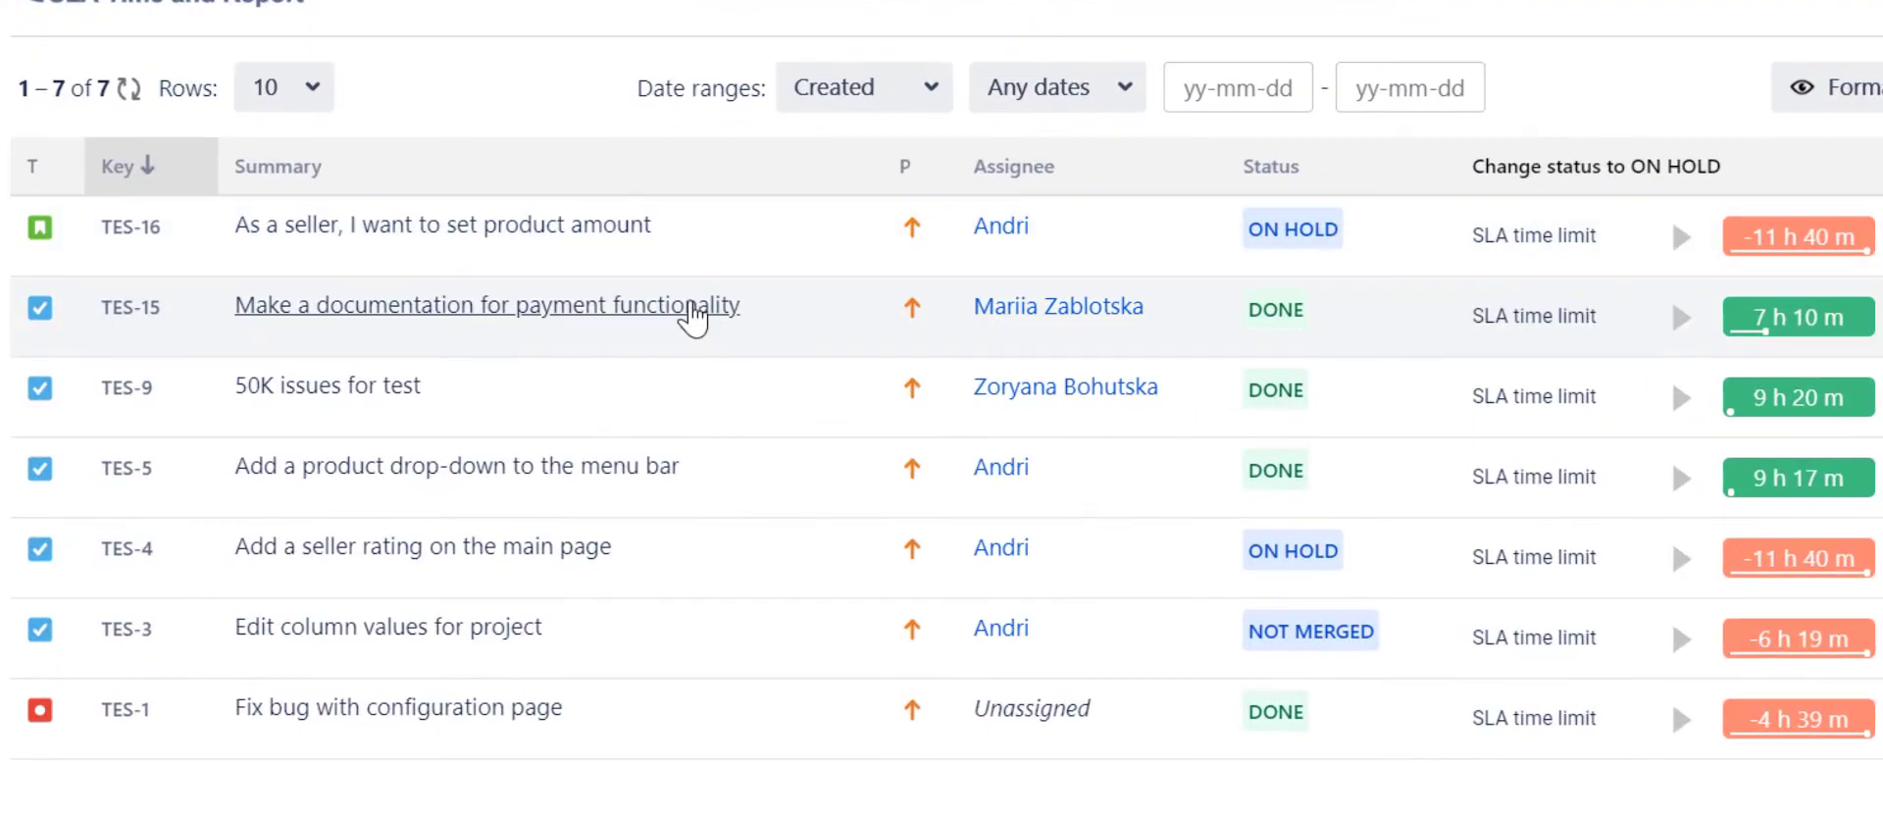
Step: Open issue TES-15 and examine its Change status to ON HOLD and Reassign goals in the issue's SLA Time and Report section
left_click(693, 316)
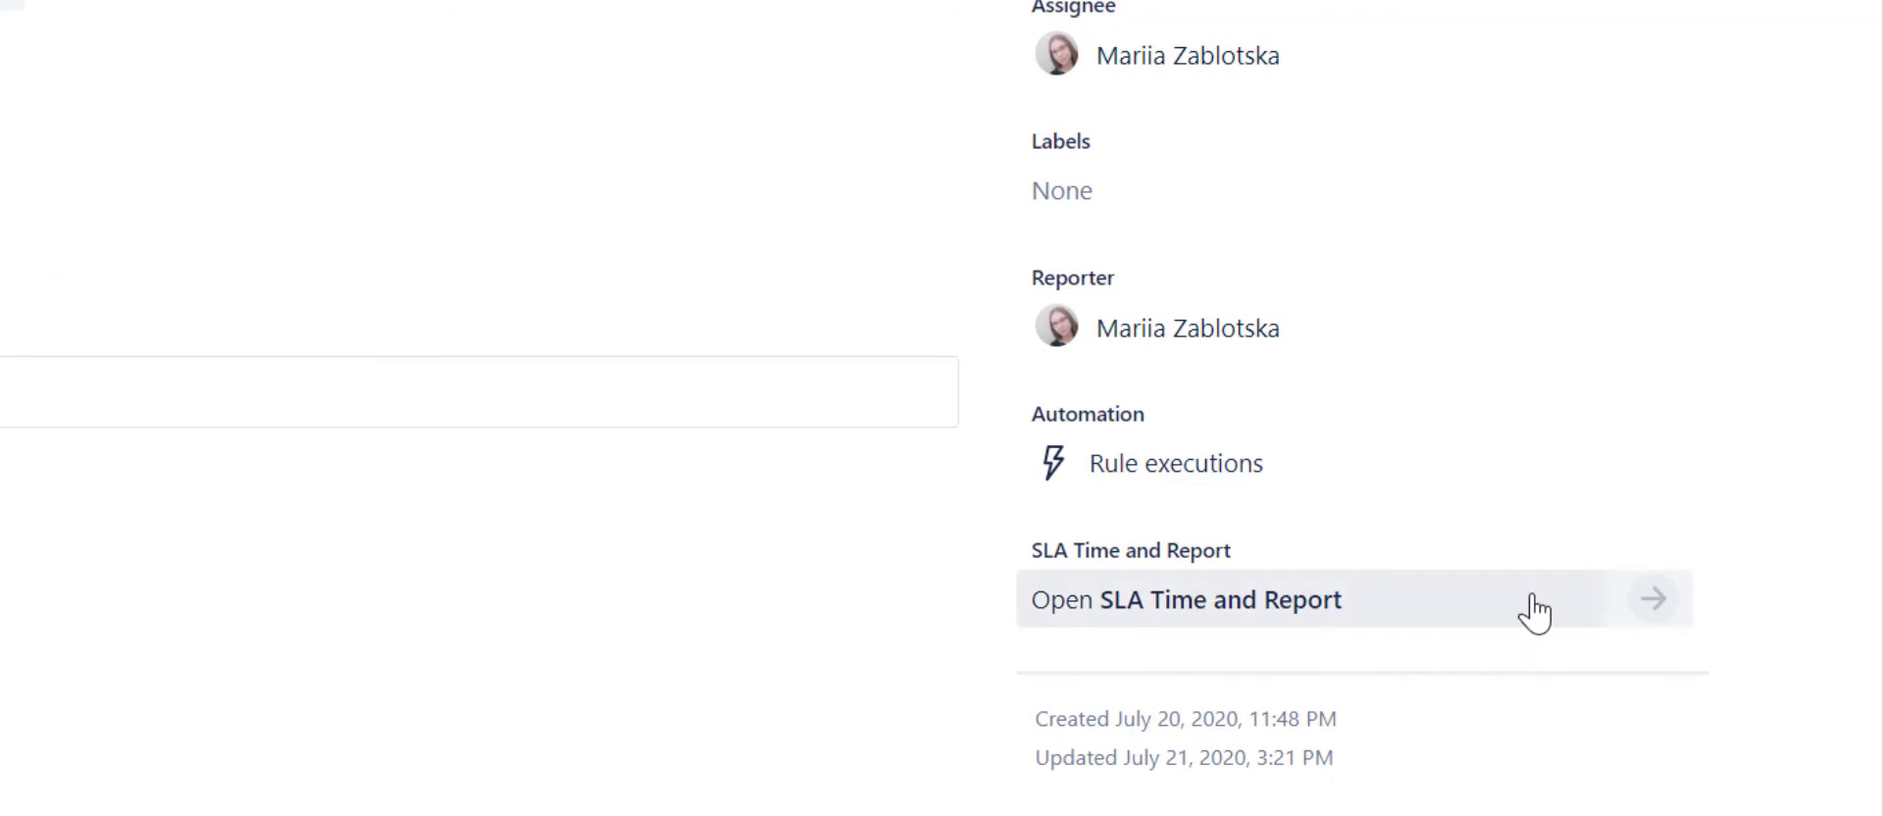
left_click(1534, 613)
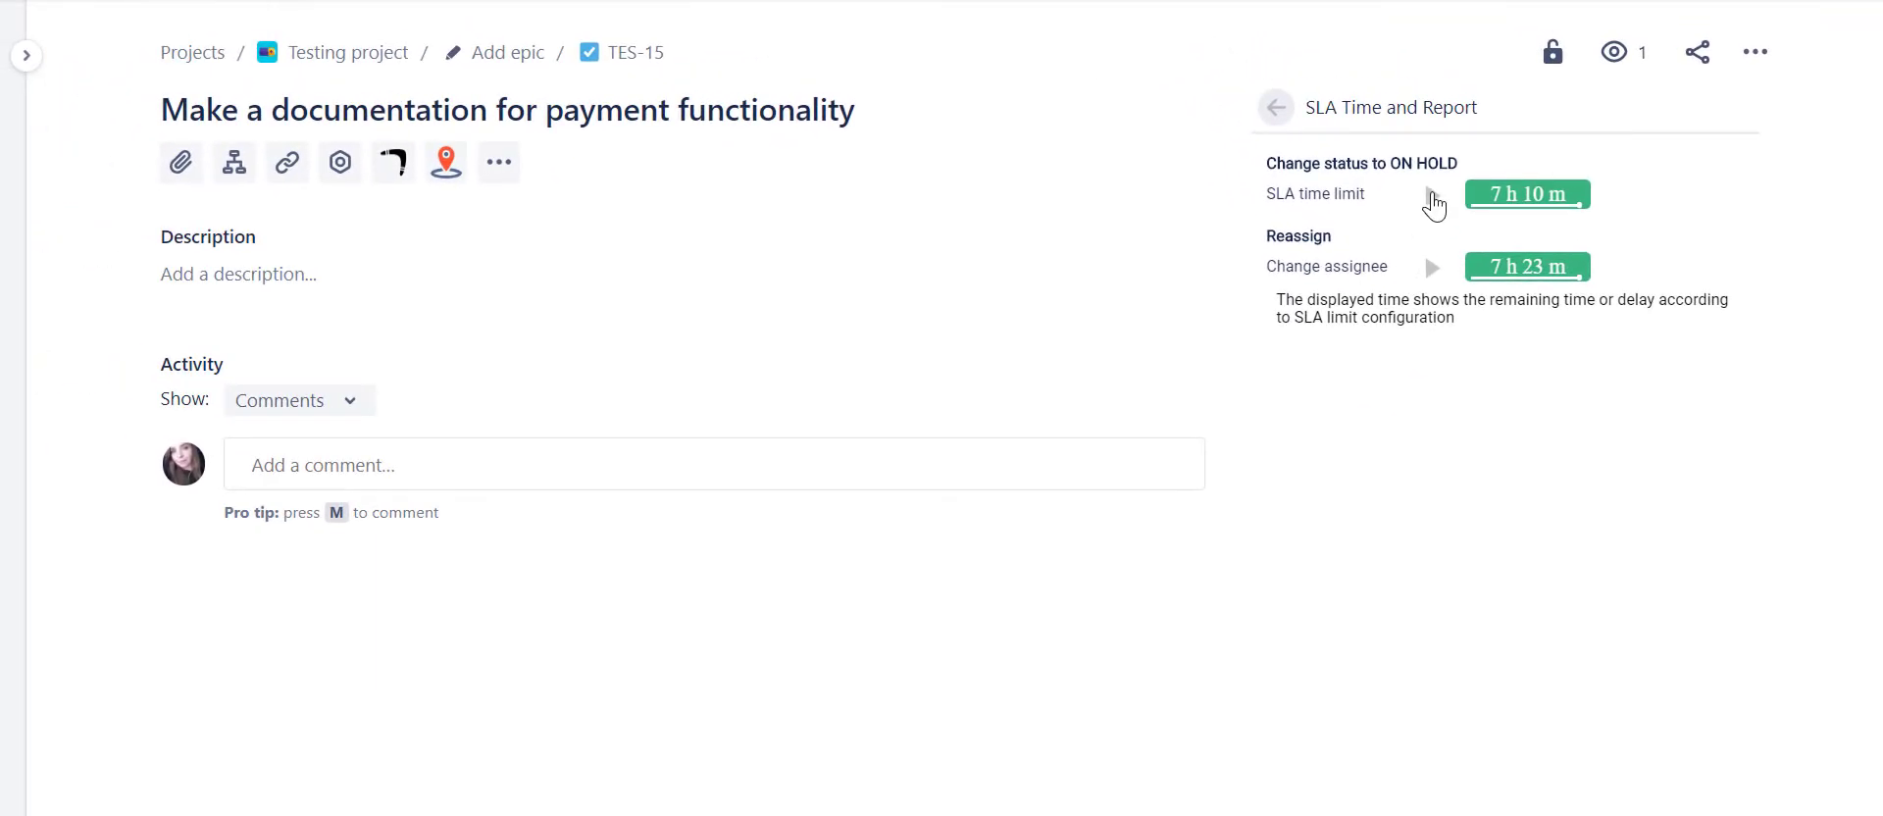
left_click(1432, 195)
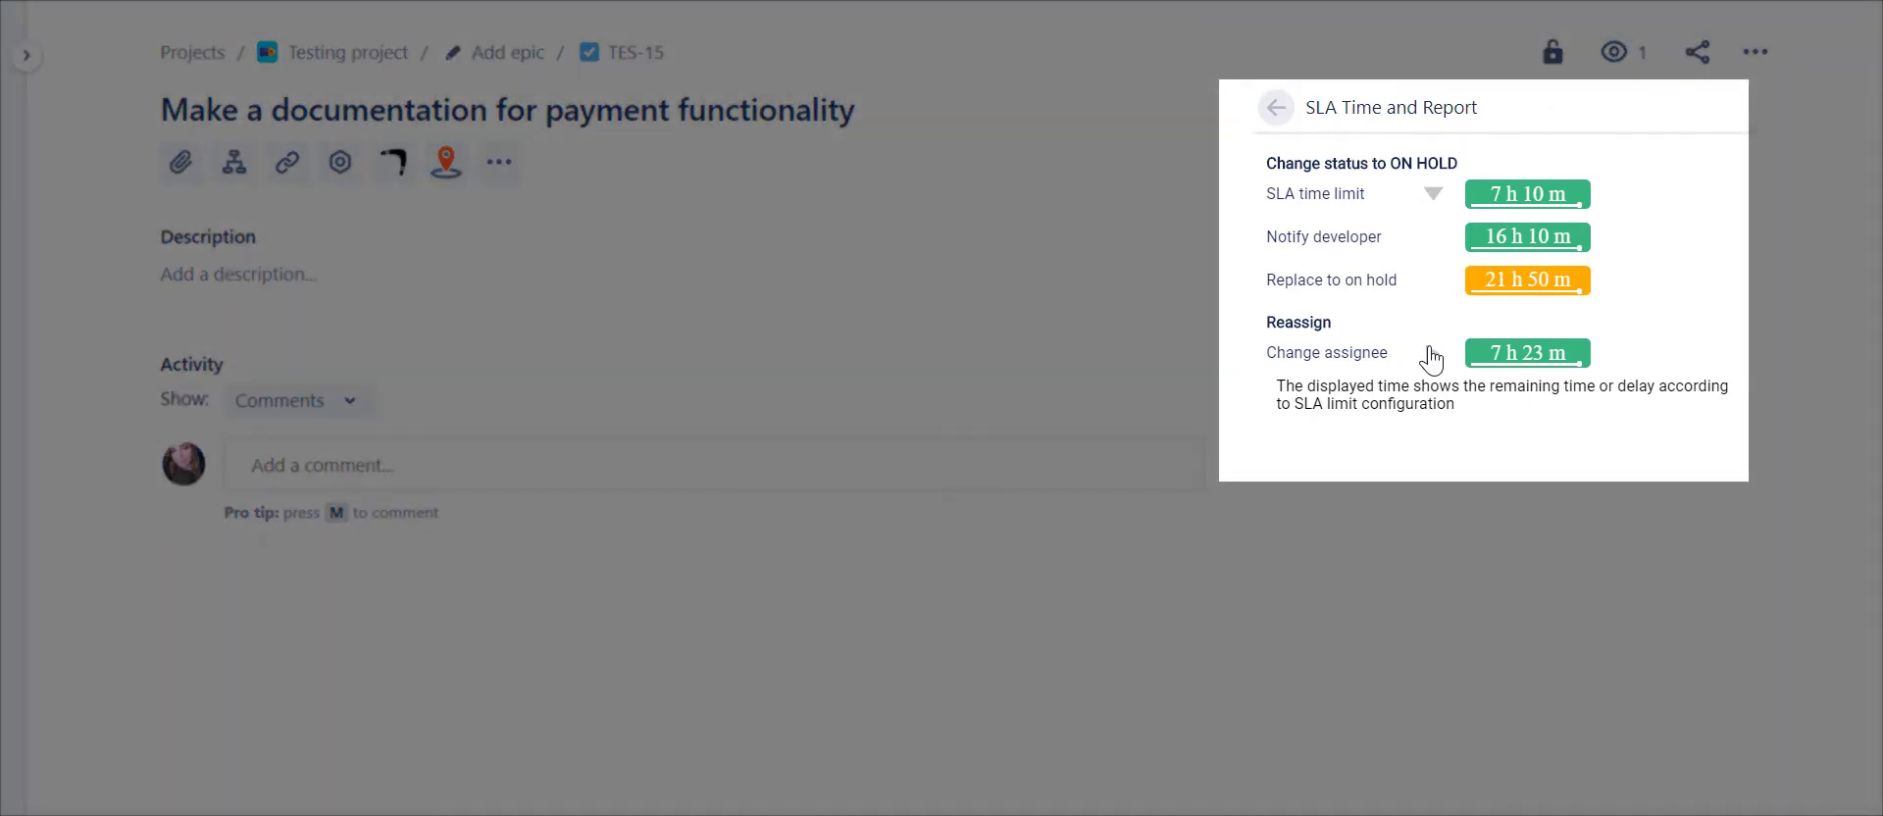
left_click(1432, 355)
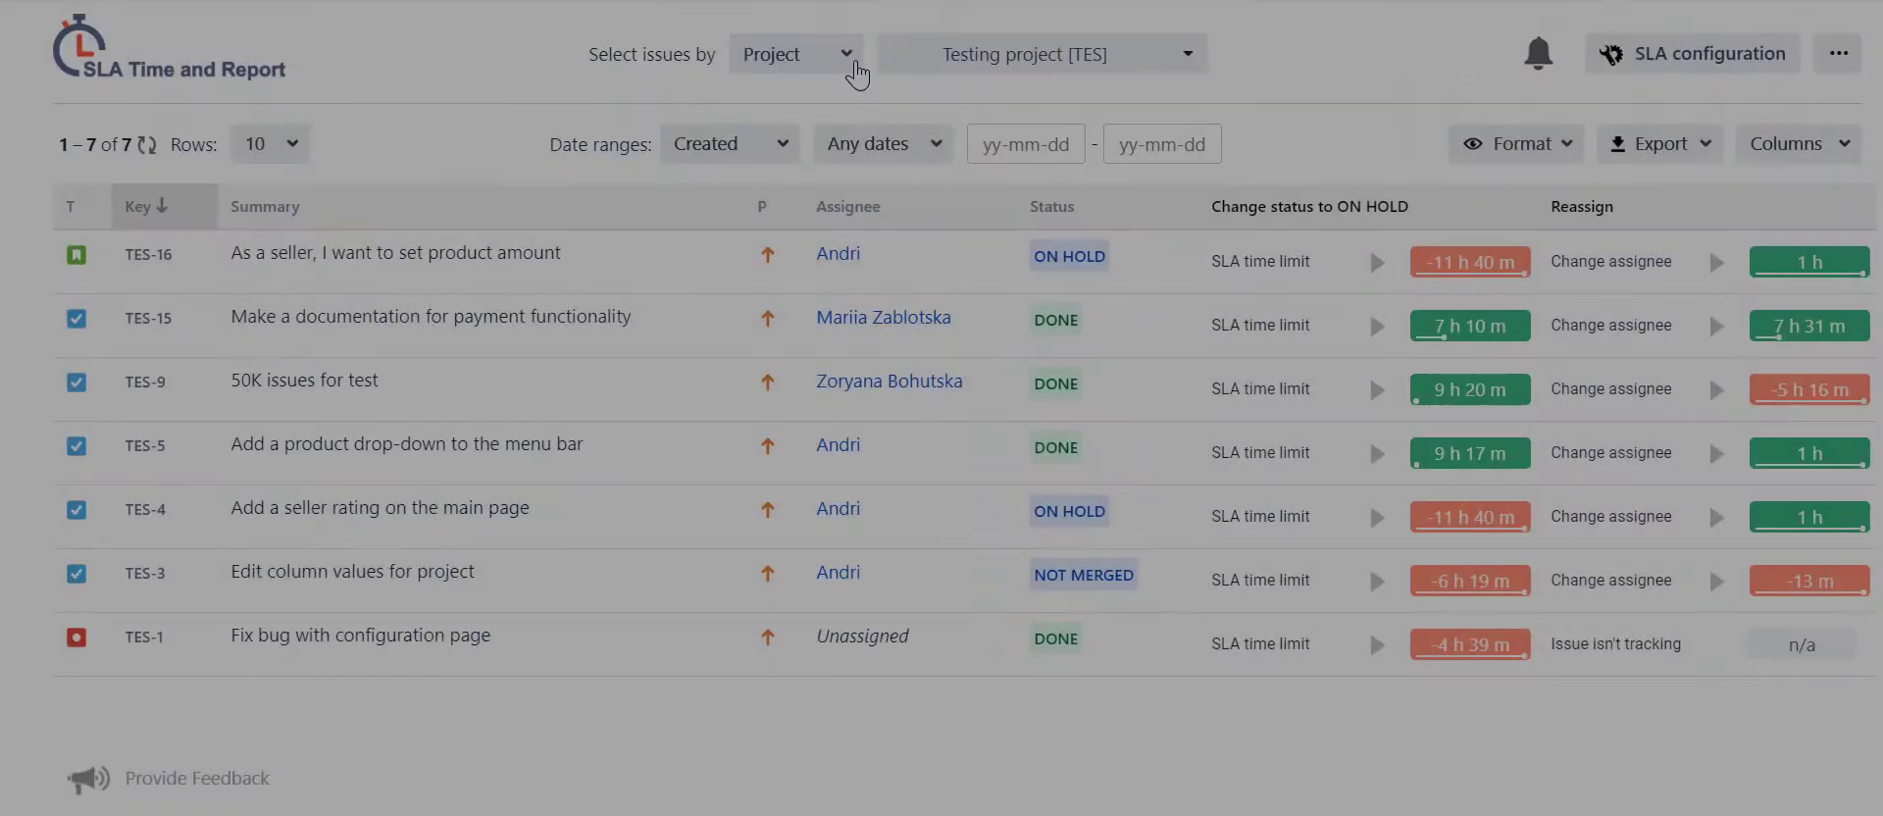
Step: Select the report's issues by SLA config and exclude Change status to ON HOLD, keeping only the Reassign configuration
left_click(851, 61)
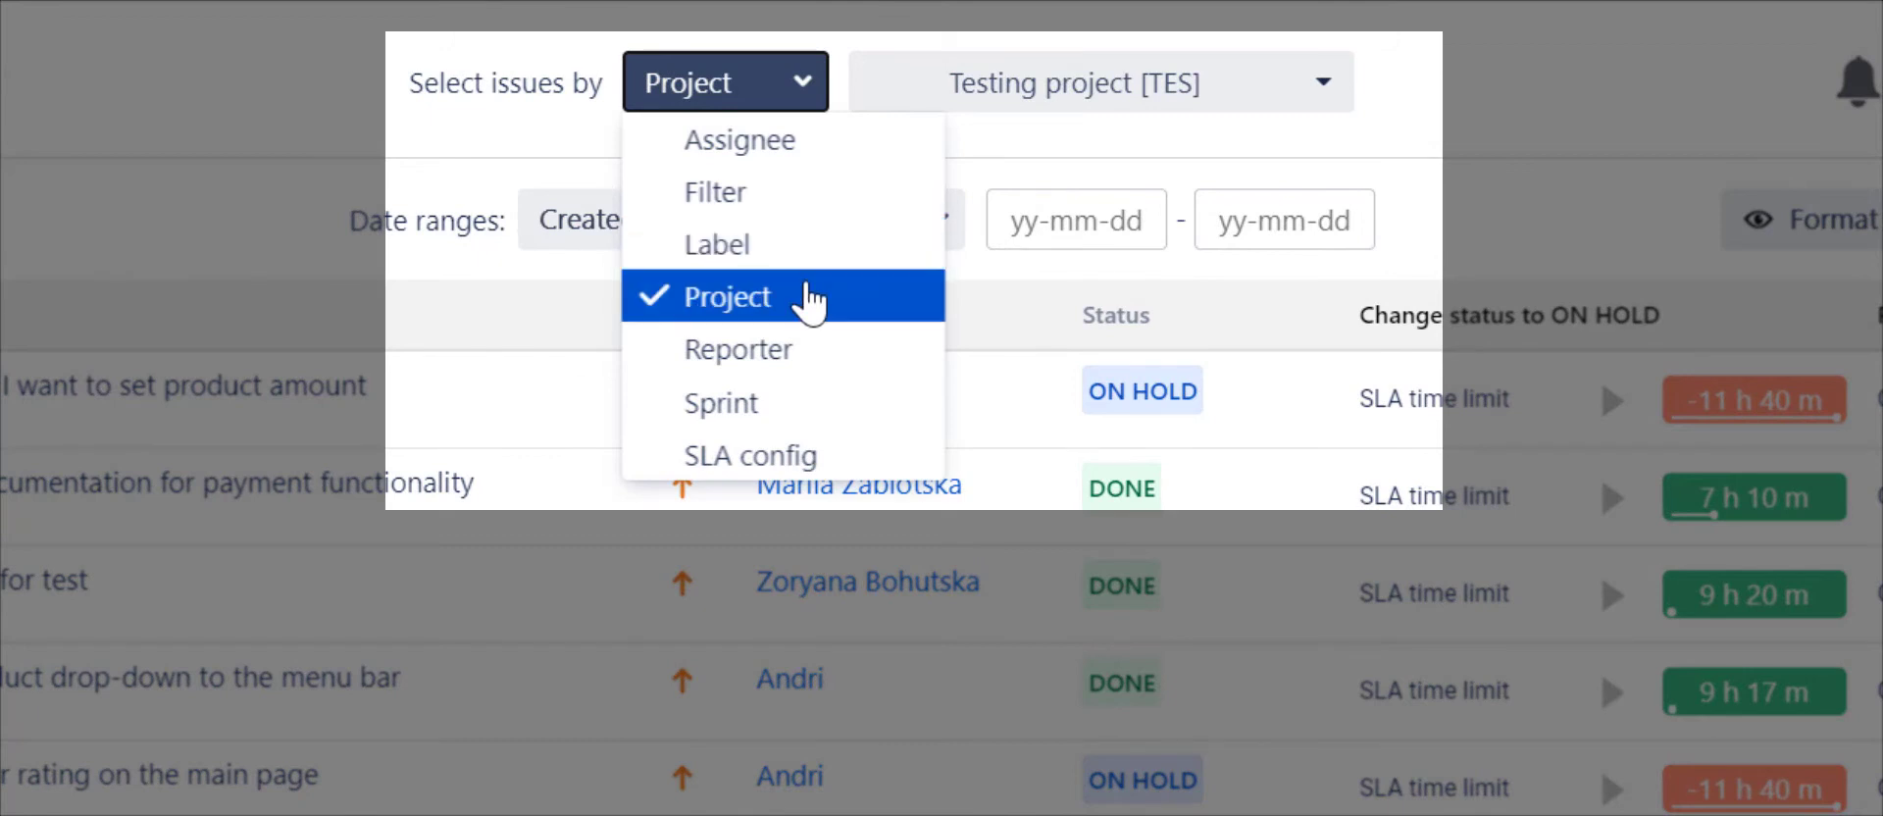
left_click(802, 457)
left_click(1016, 84)
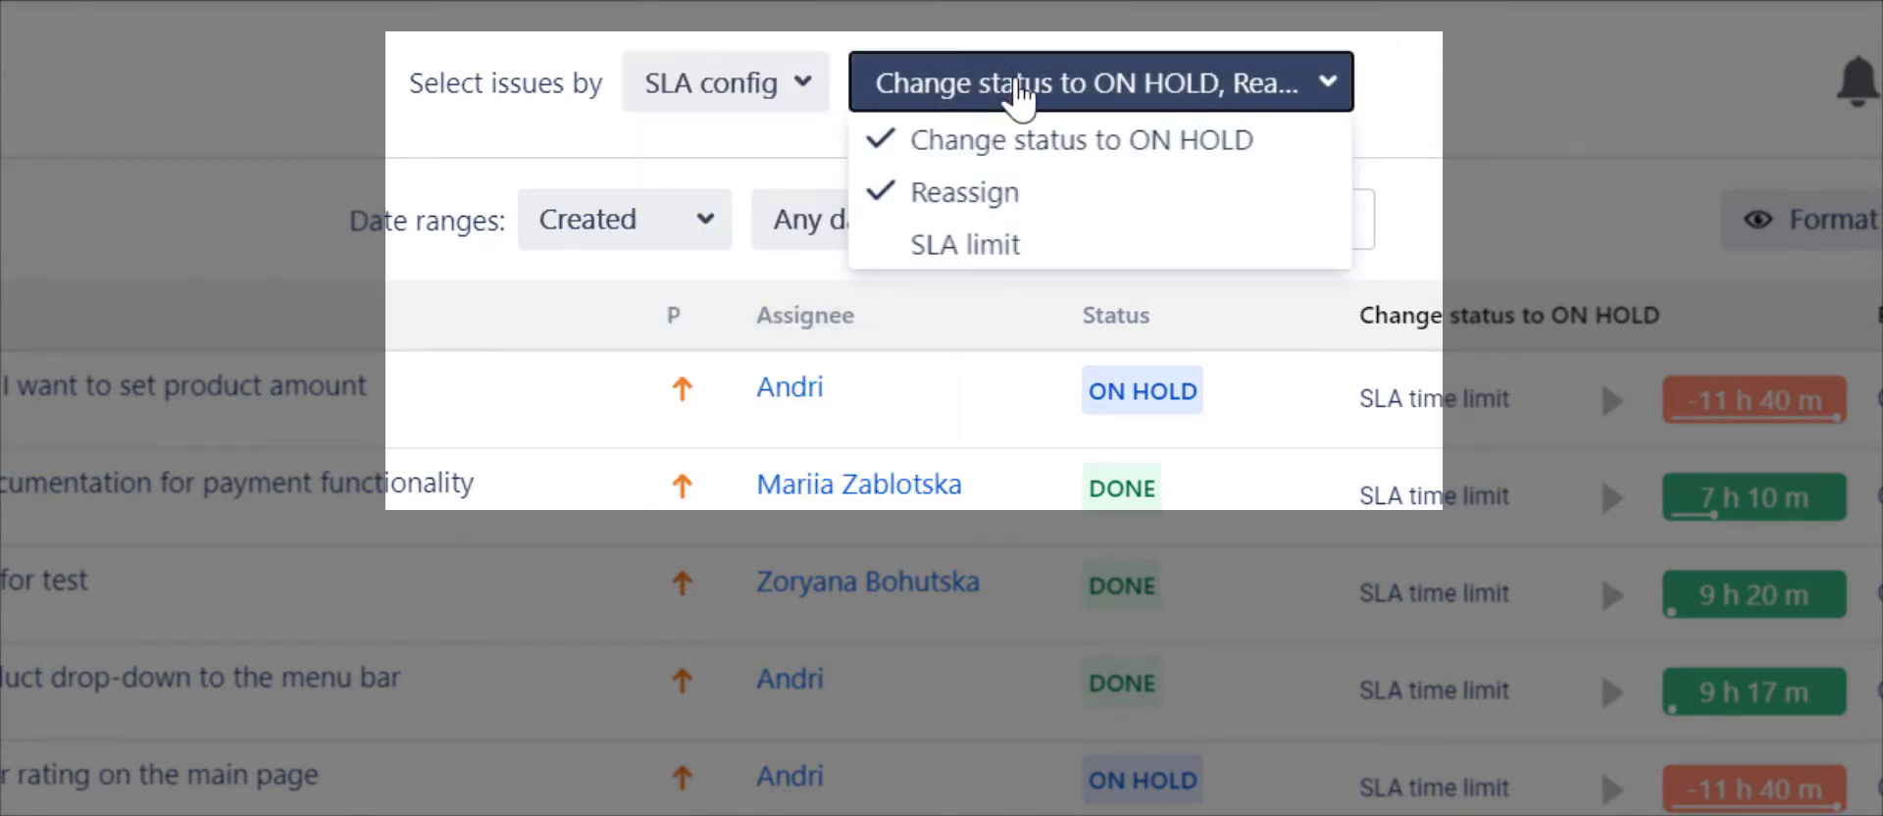
left_click(1022, 140)
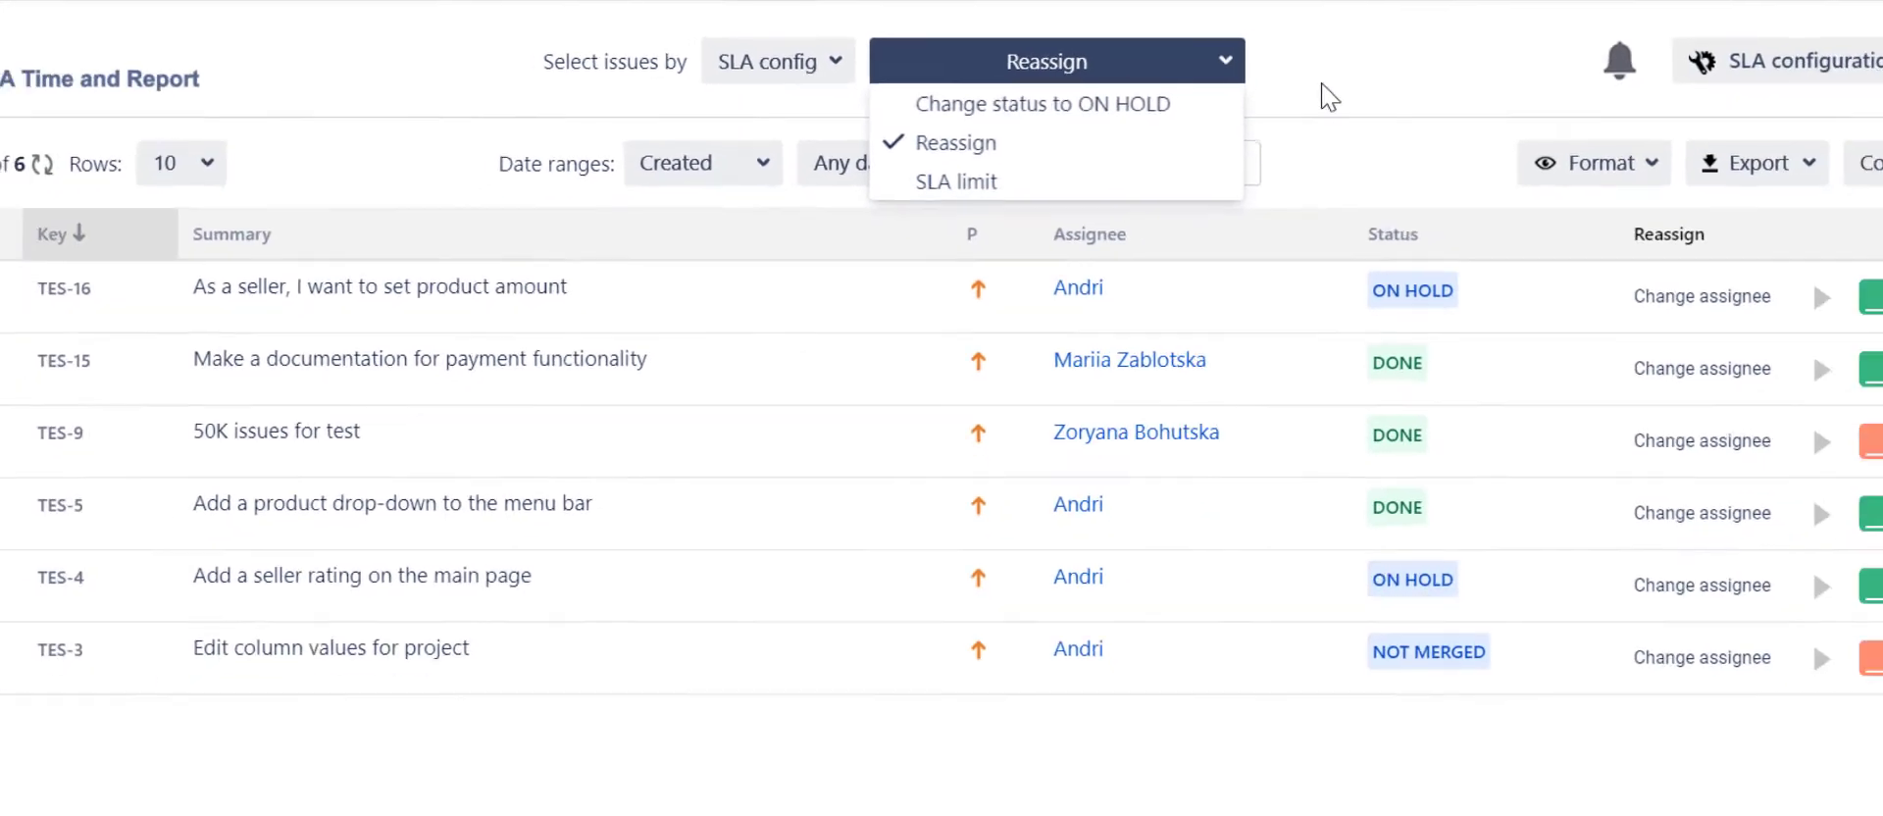
left_click(1458, 112)
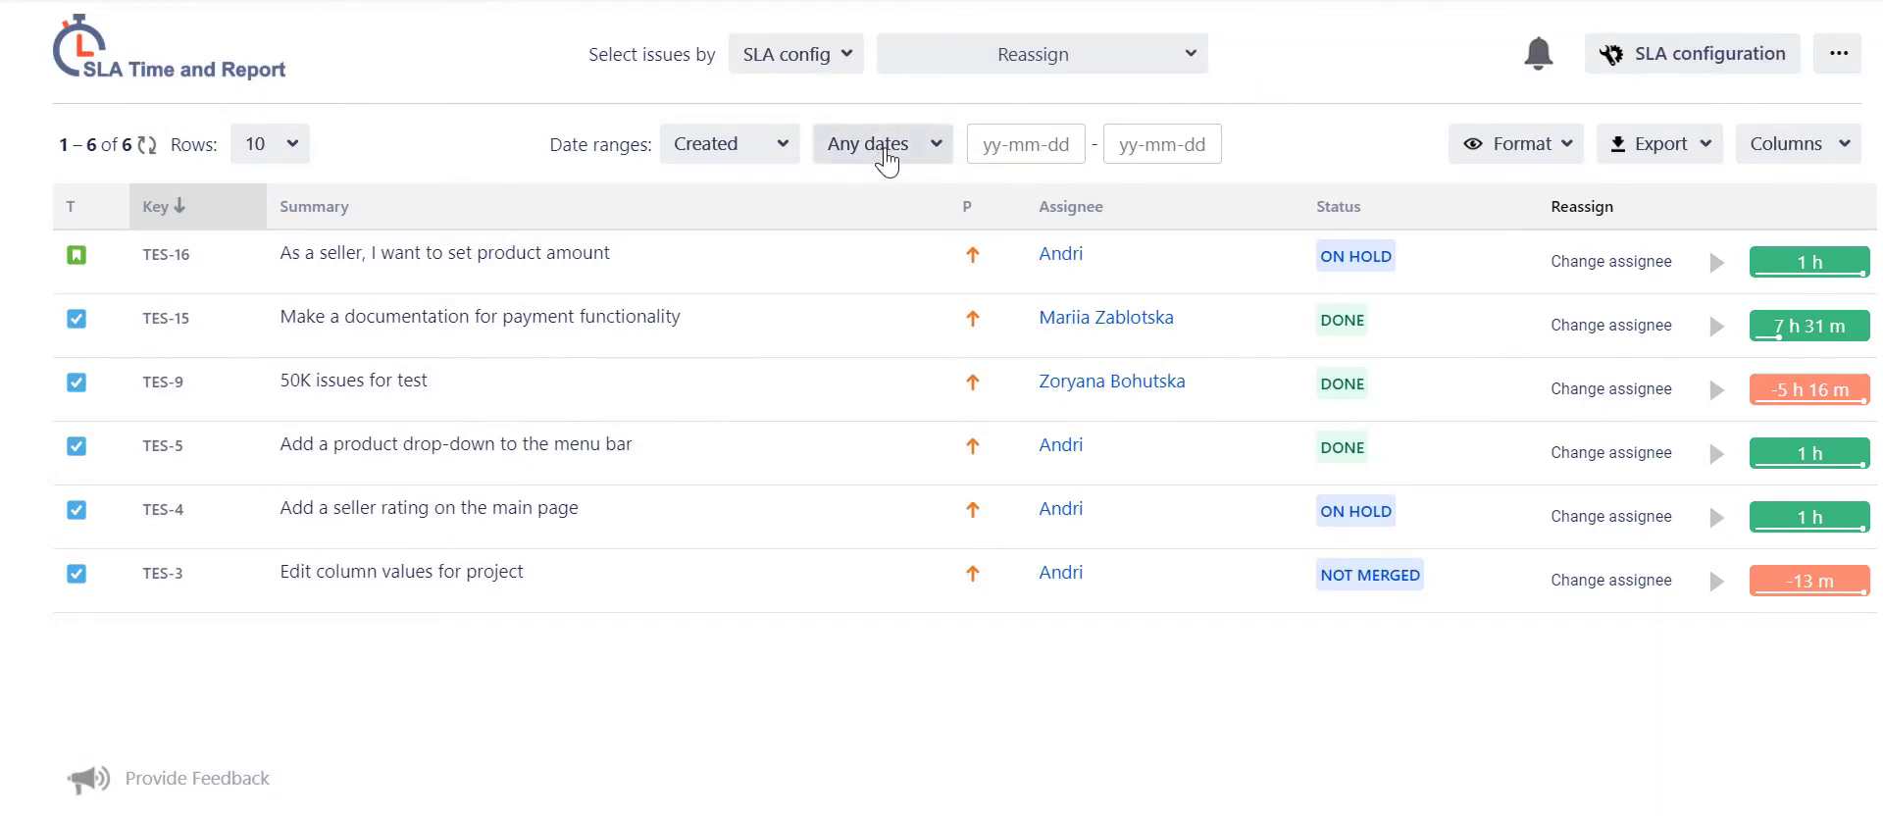
Step: Limit the report to issues created this week and show the SLA times in Decimal Hours
left_click(887, 157)
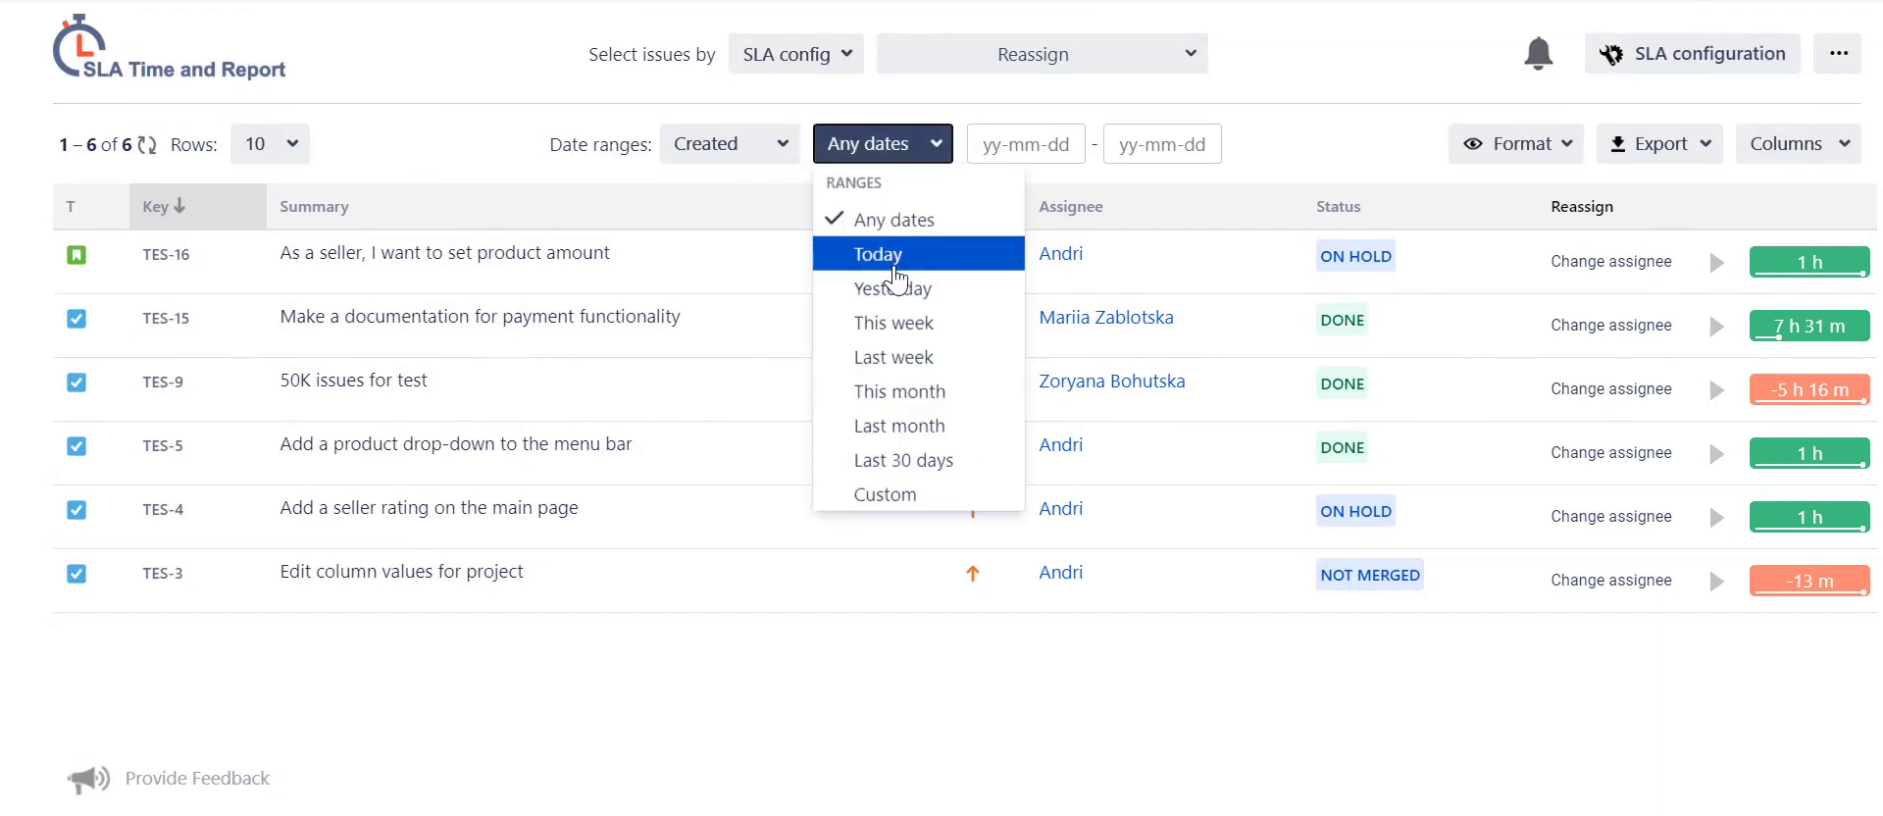
left_click(893, 324)
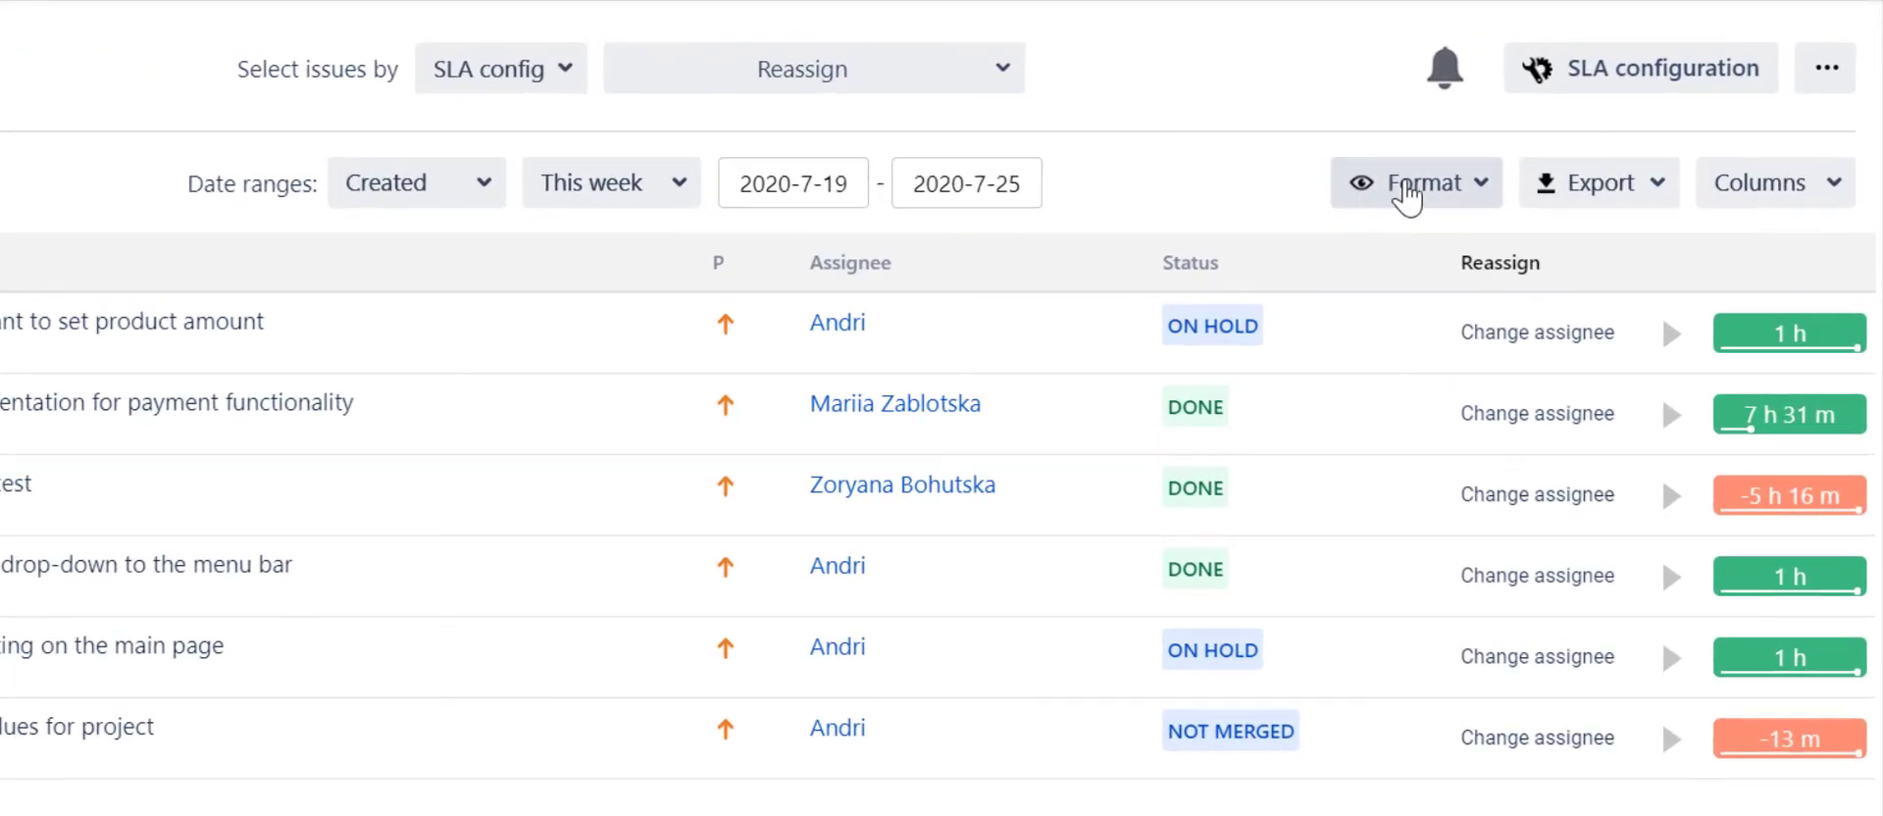
left_click(1407, 186)
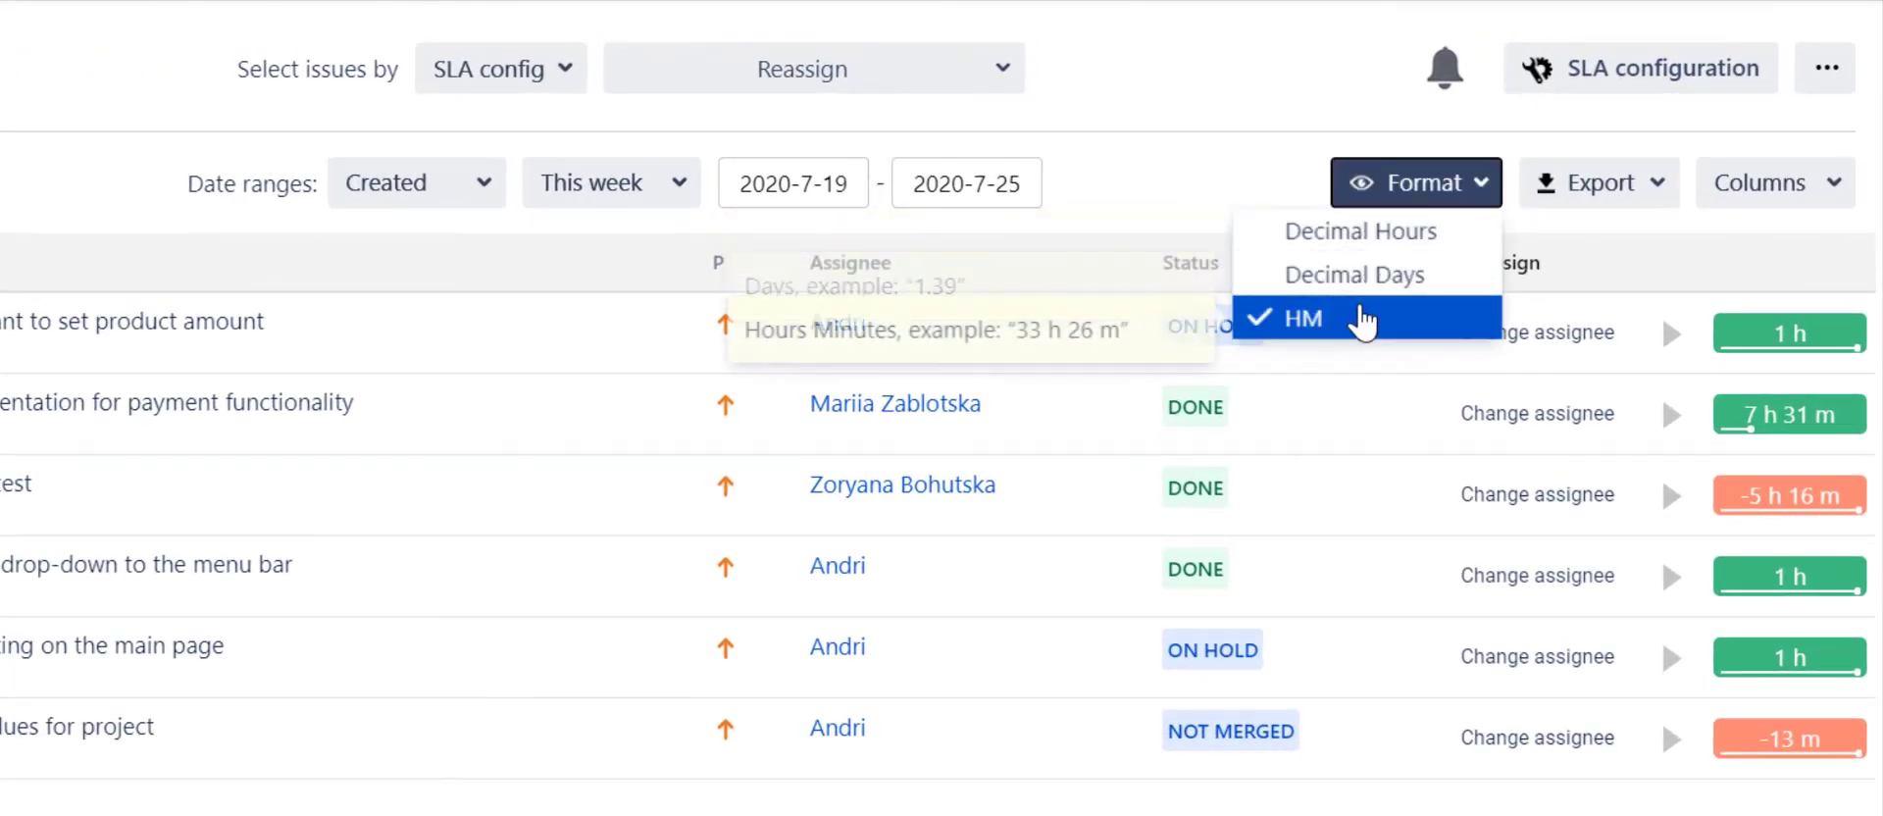
left_click(1359, 235)
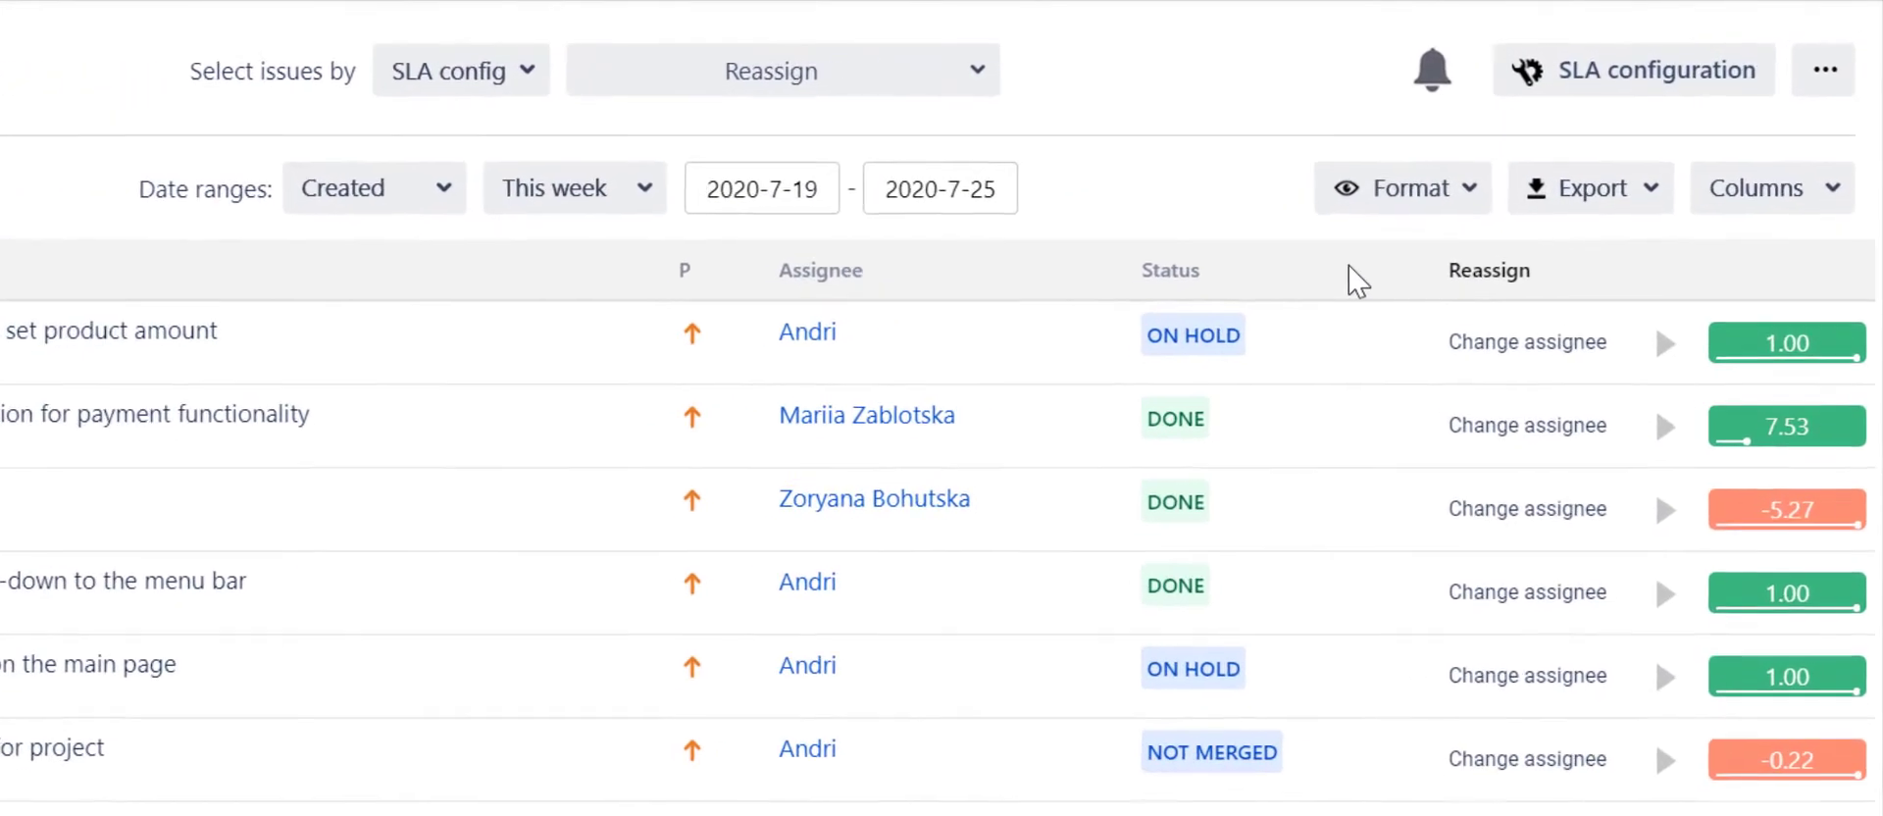
left_click(1537, 222)
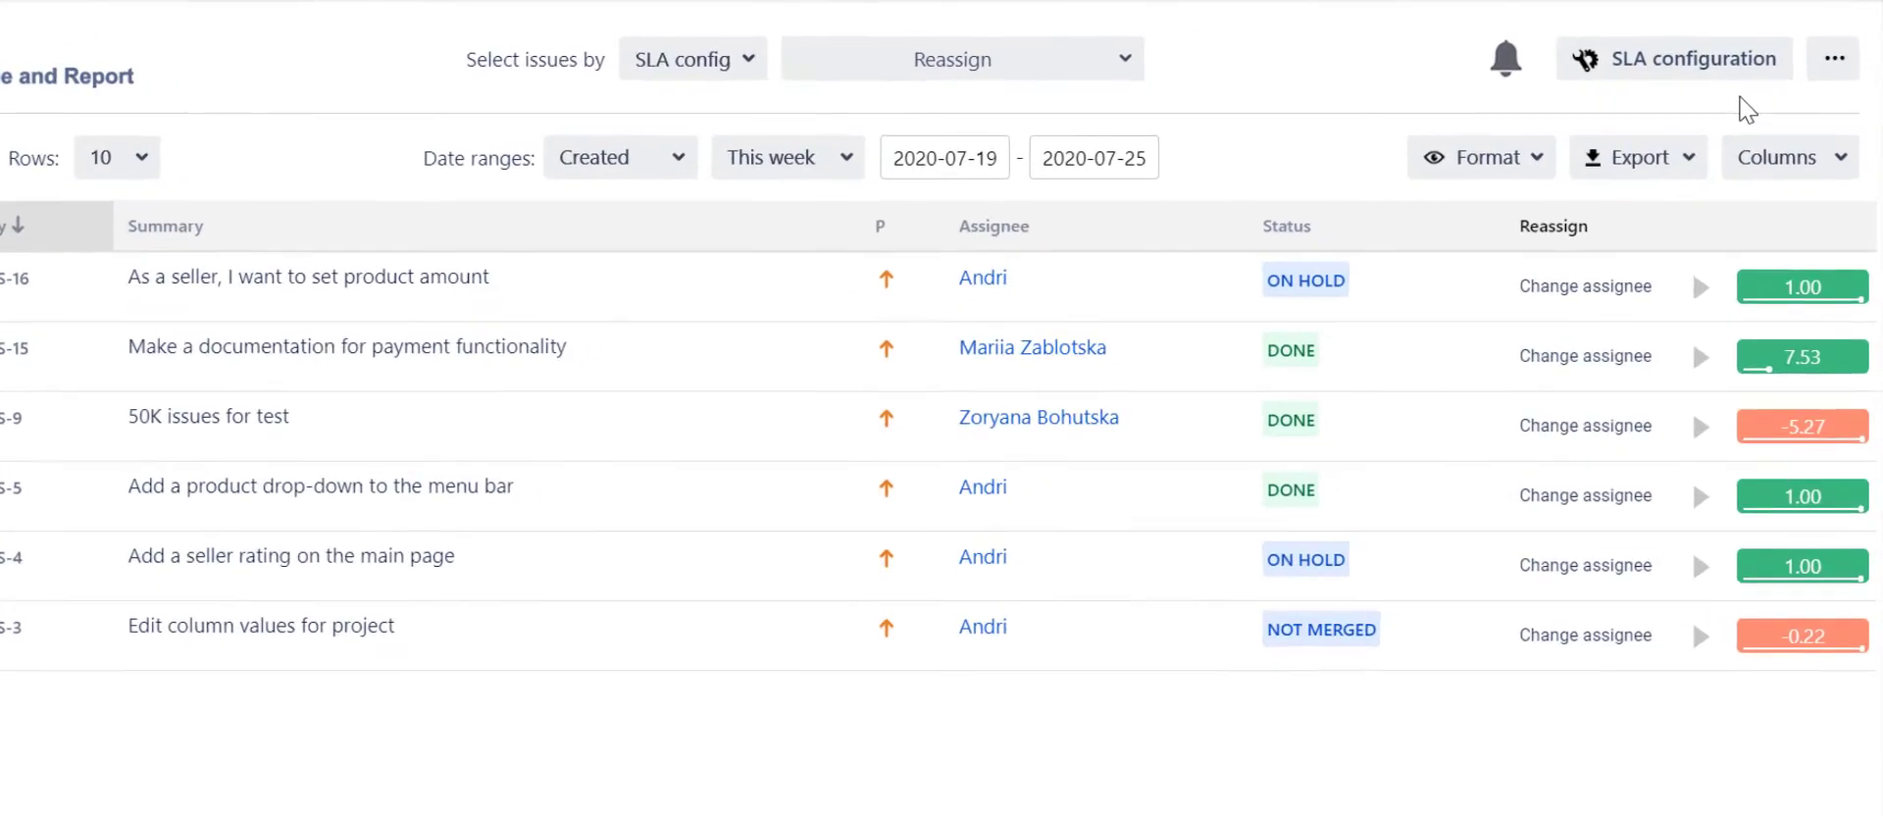
Step: Open the app's Permissions, then return to the report and show the additional options for documentation, feedback and support
left_click(1814, 89)
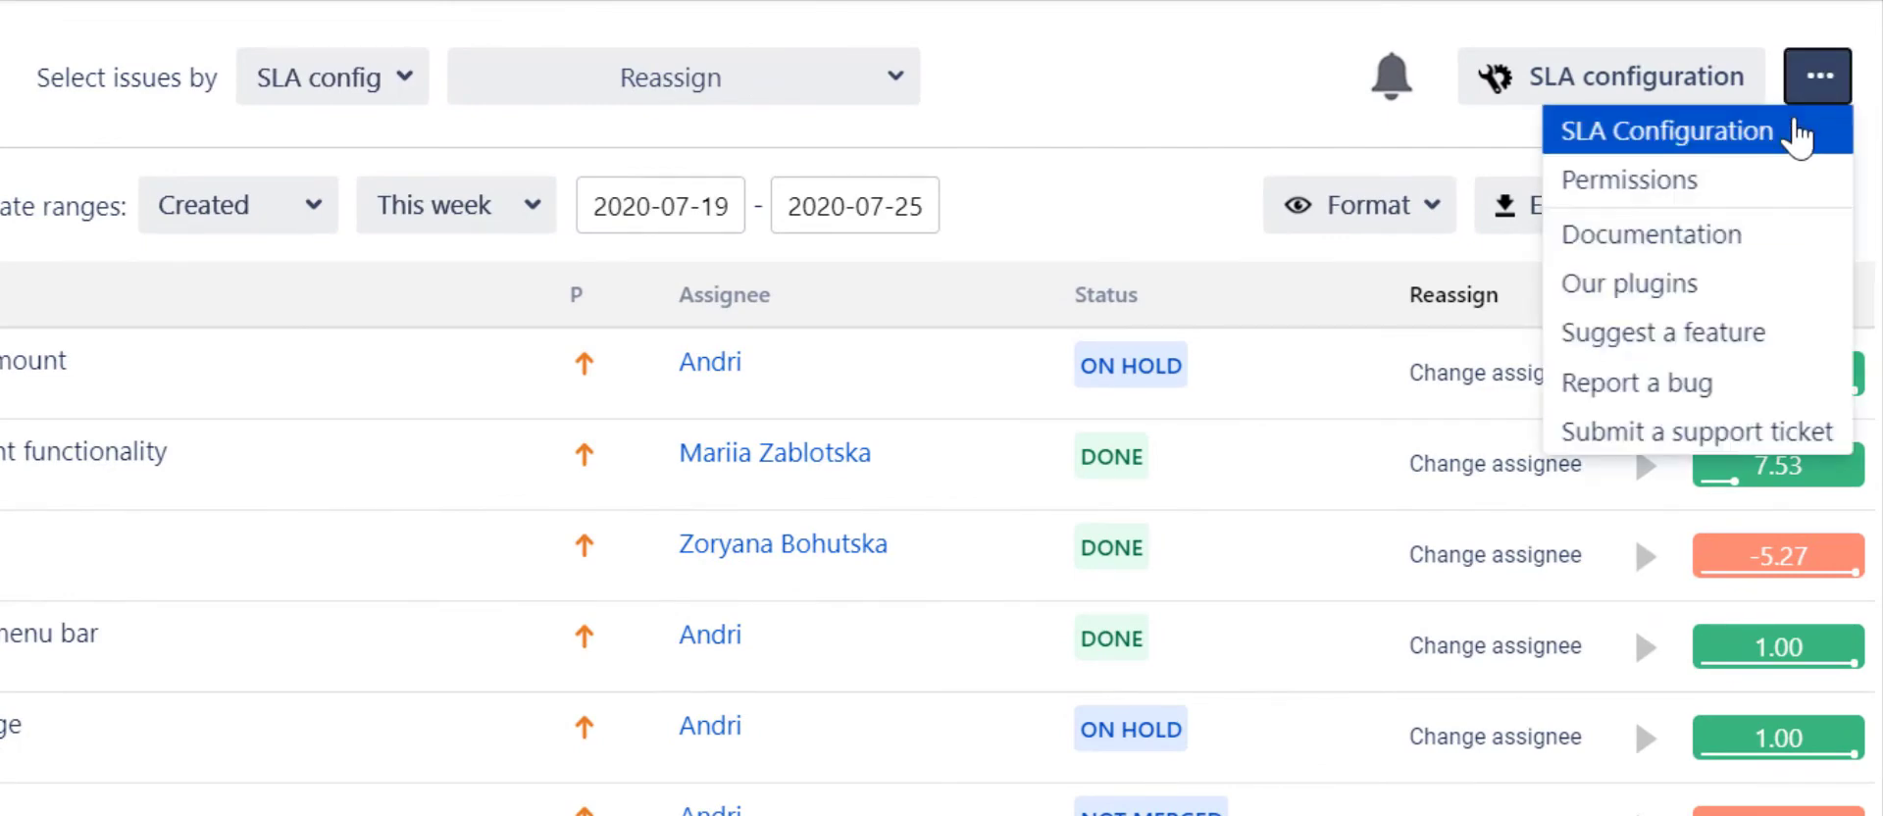
left_click(1775, 187)
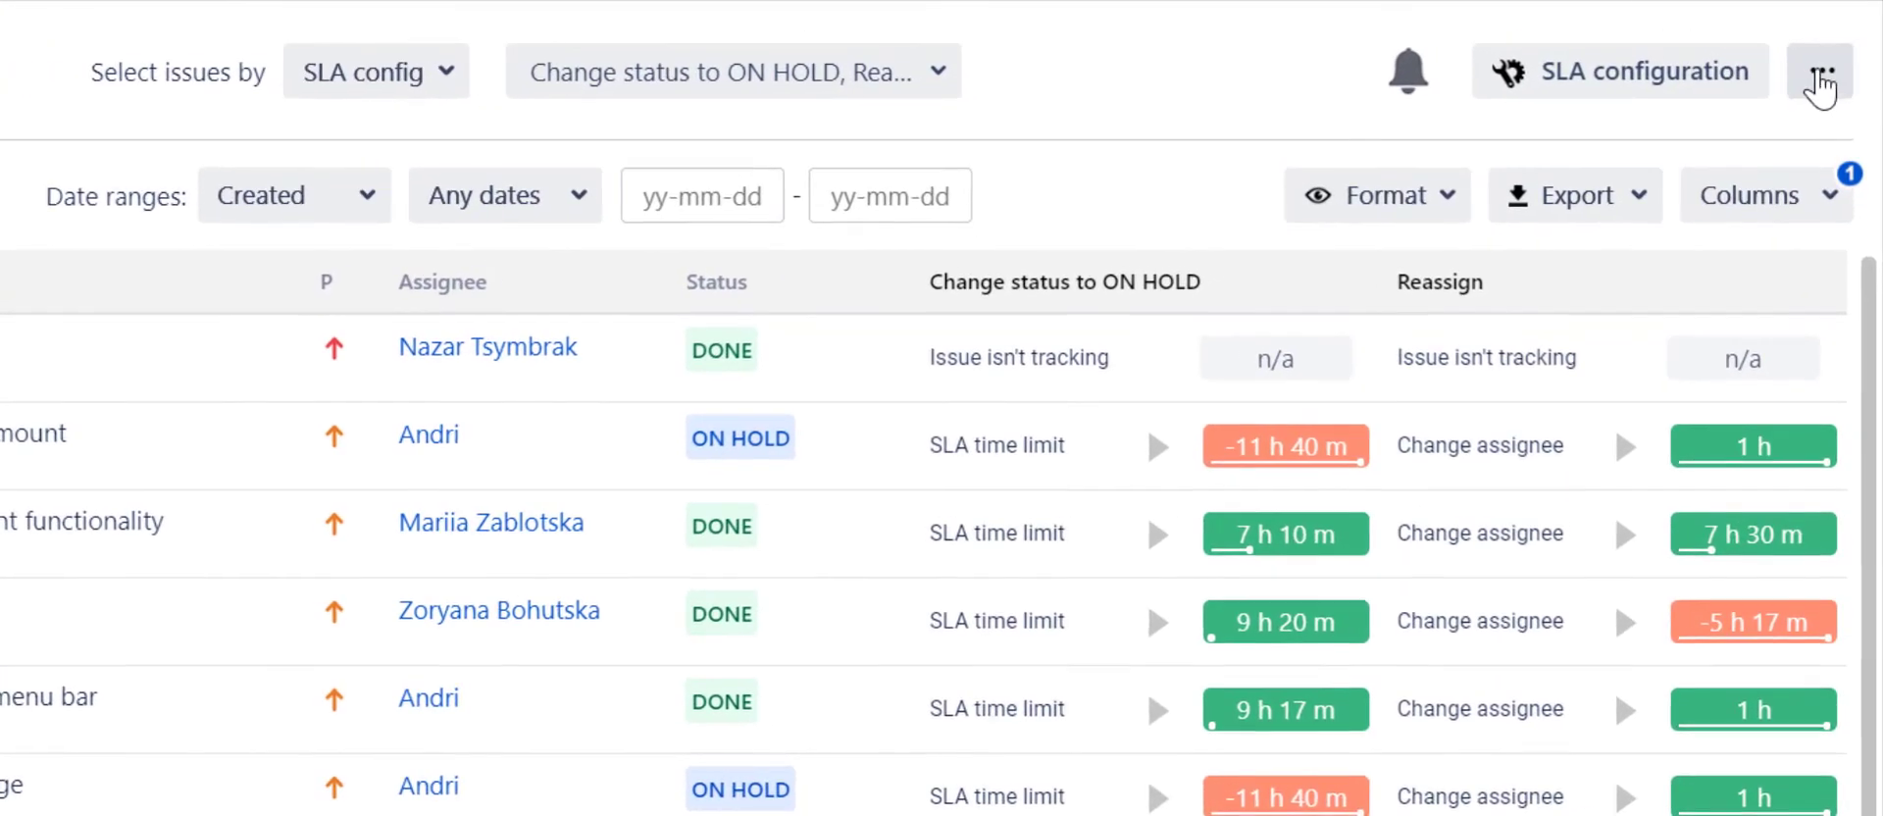
left_click(1831, 60)
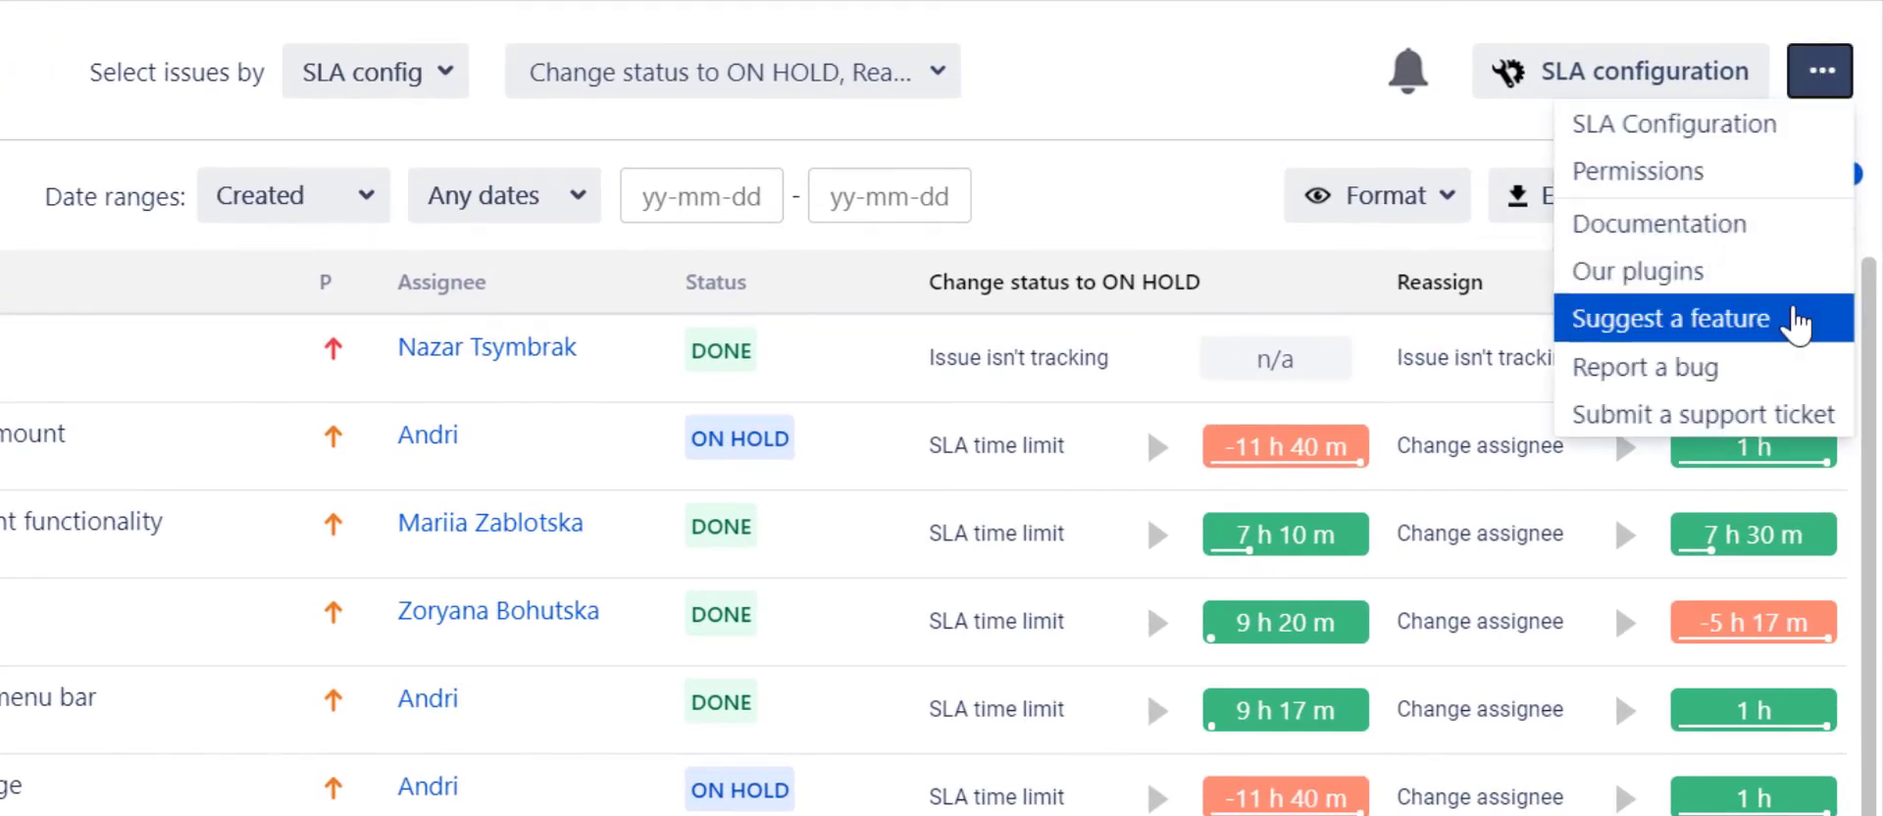